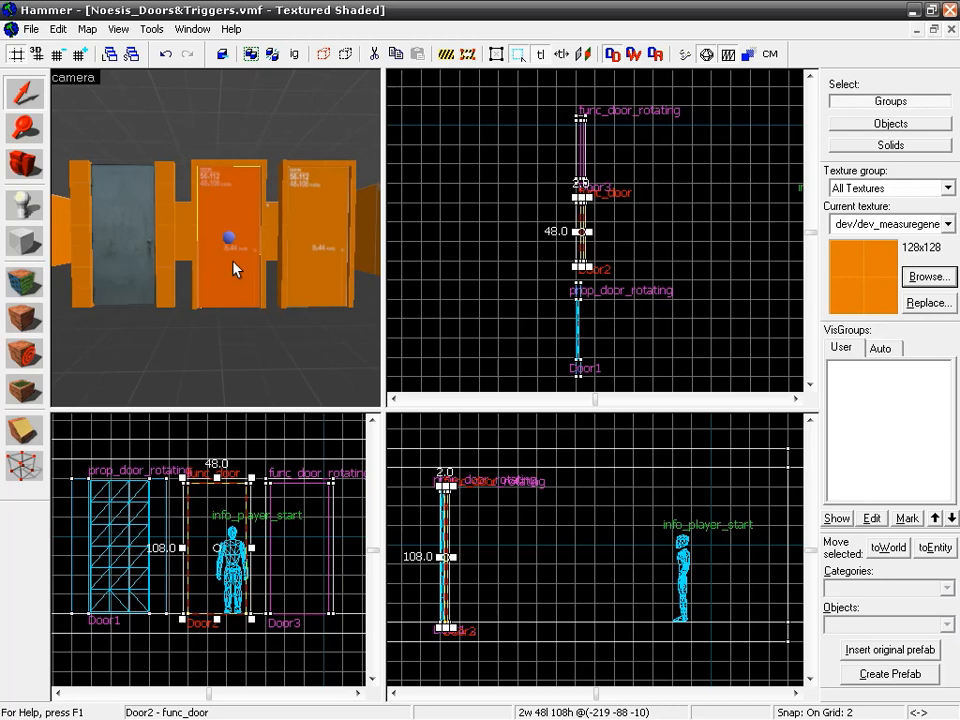
Step: Turn off the Touch Opens flag on the rotating door Door3 and close its properties
key("z")
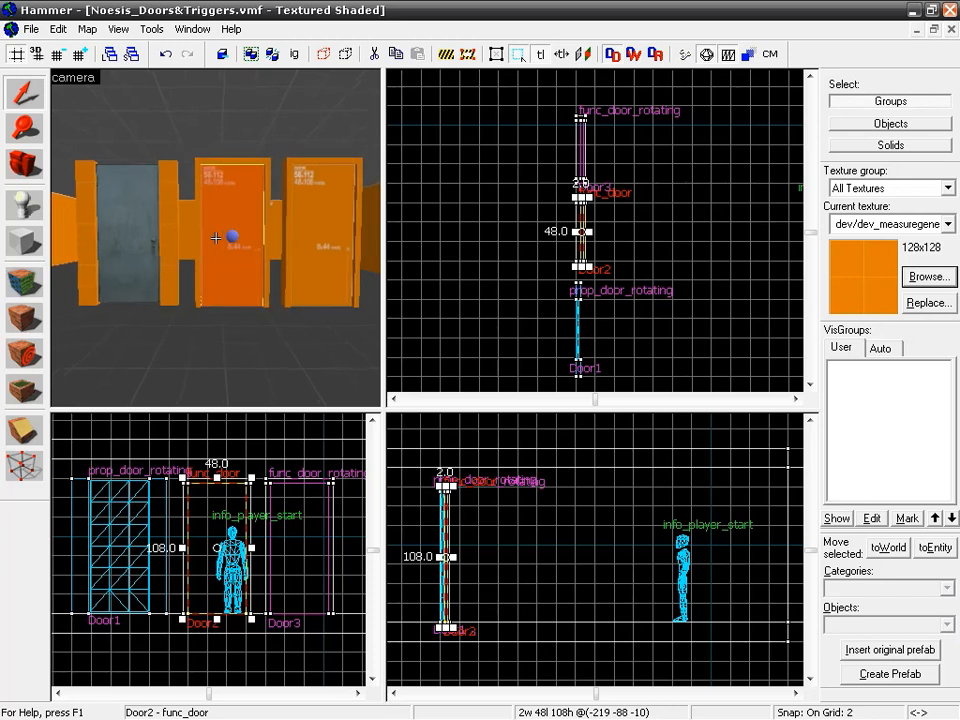
key("w")
key("s")
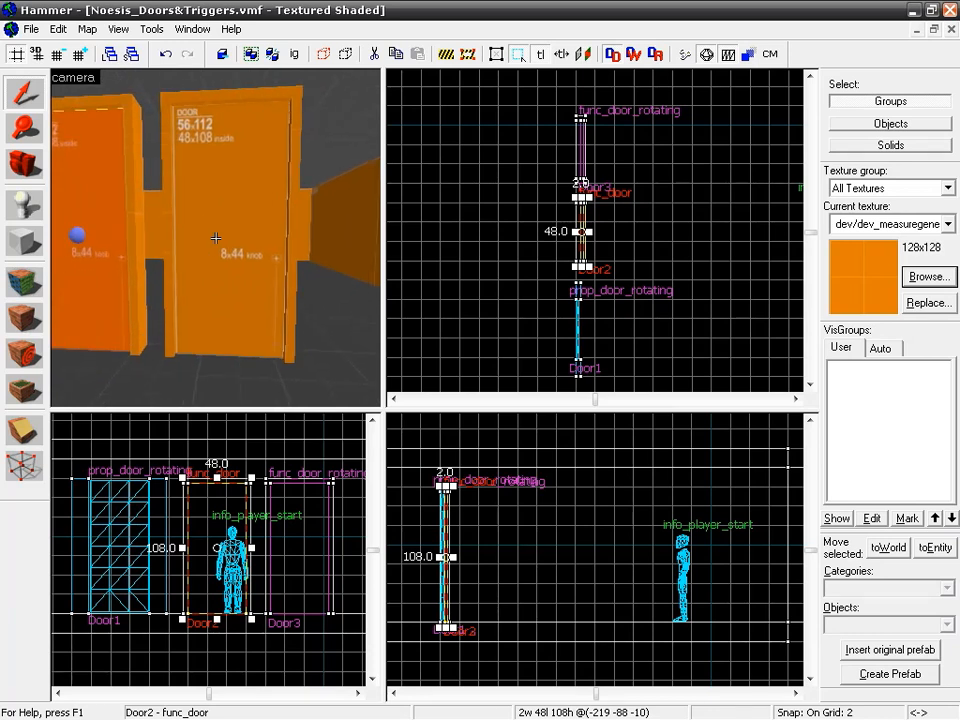
key("s")
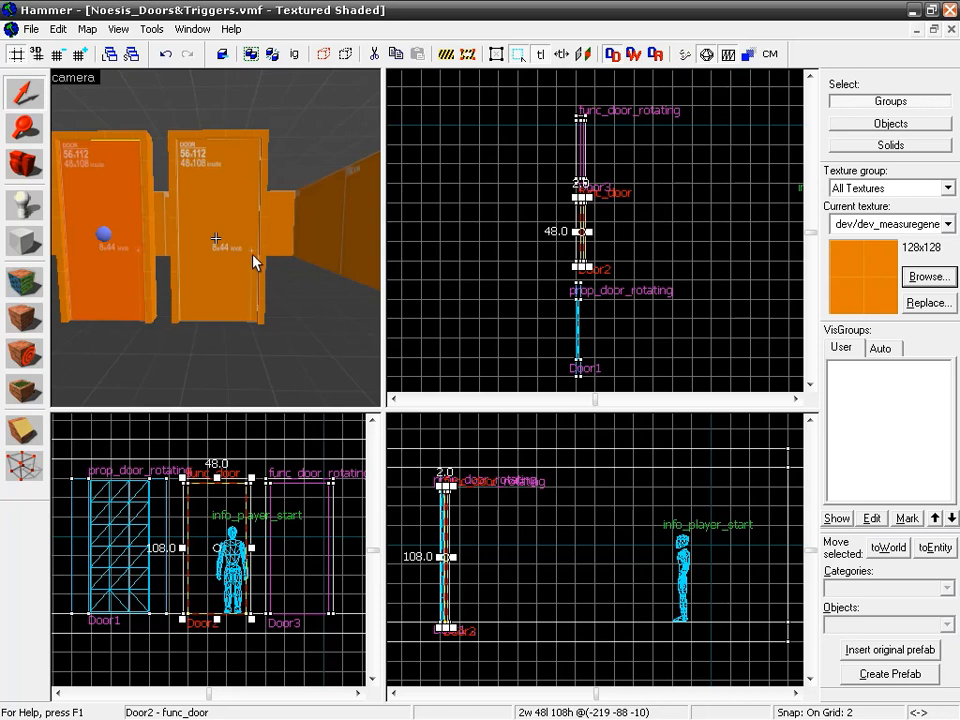
left_click(232, 207)
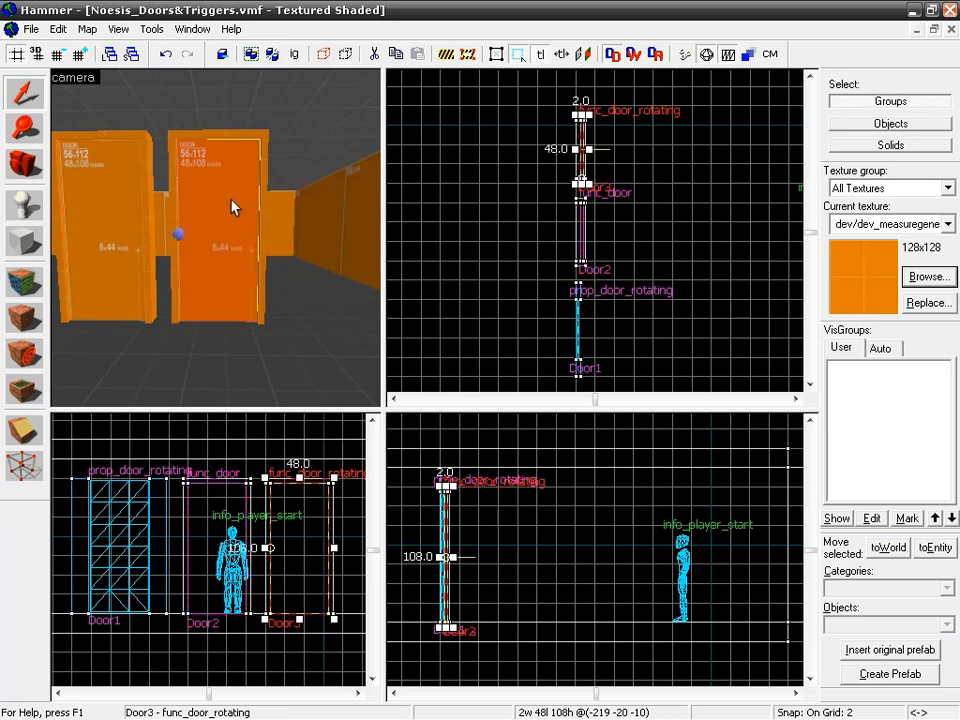
key("alt+Return")
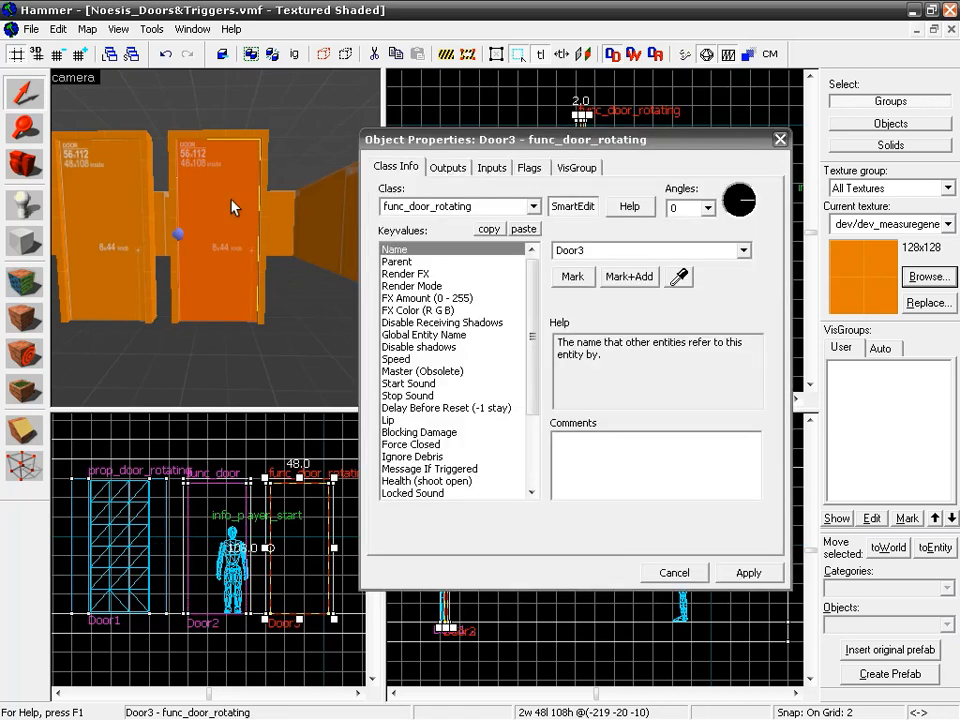
left_click(528, 168)
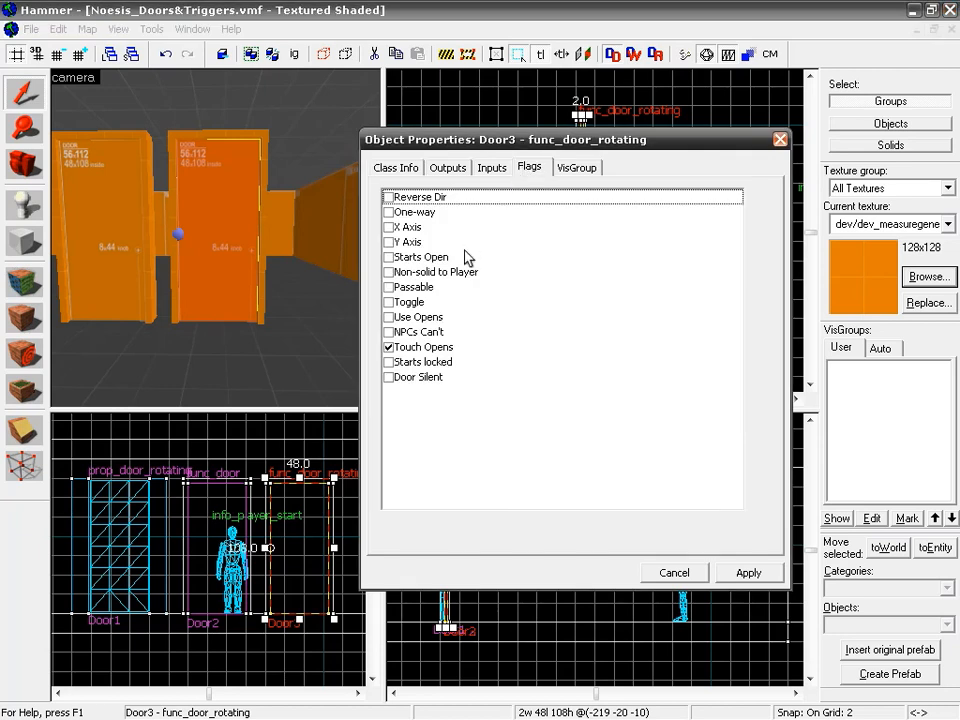
left_click(403, 349)
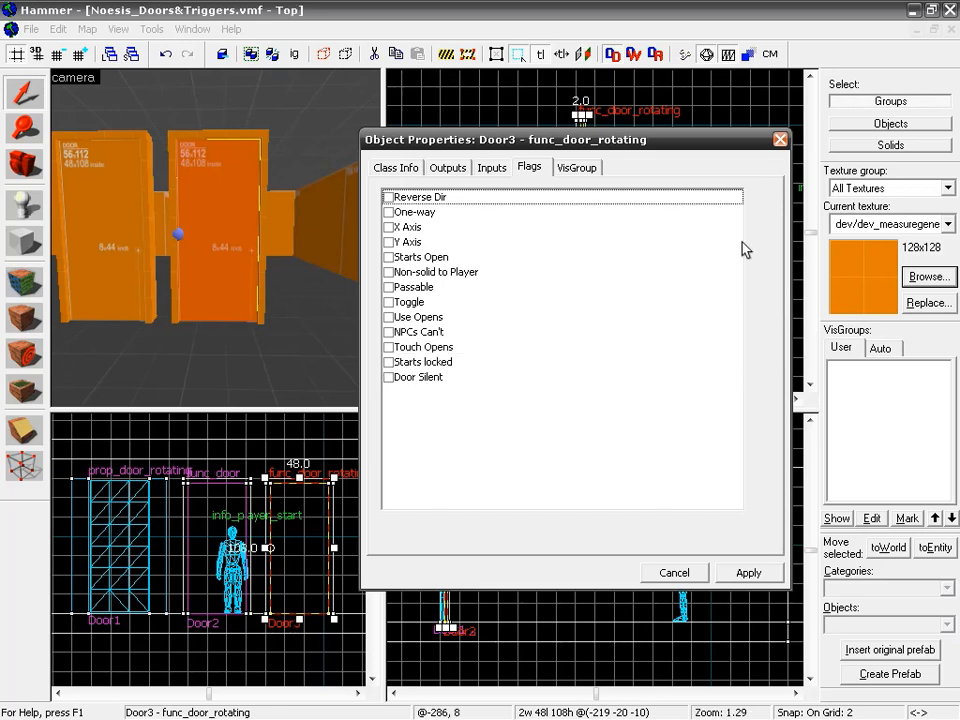
left_click(781, 140)
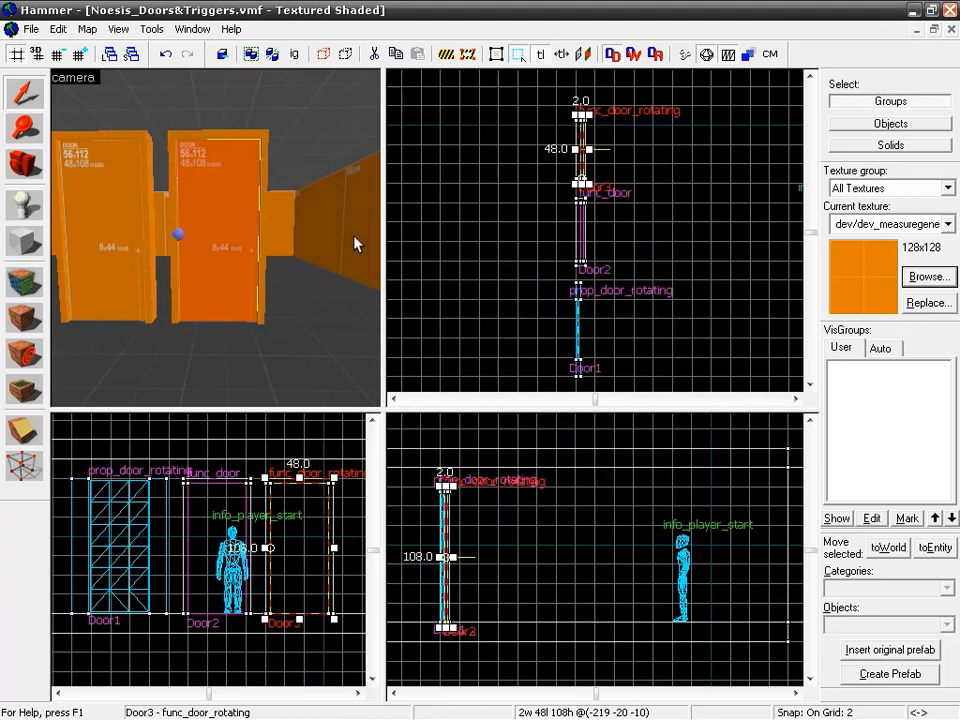
Step: Outline a block primitive about 2 wide, 4 long and 14 high in front of Door3 for a button
scroll(358, 242, "up", 3)
left_click(28, 243)
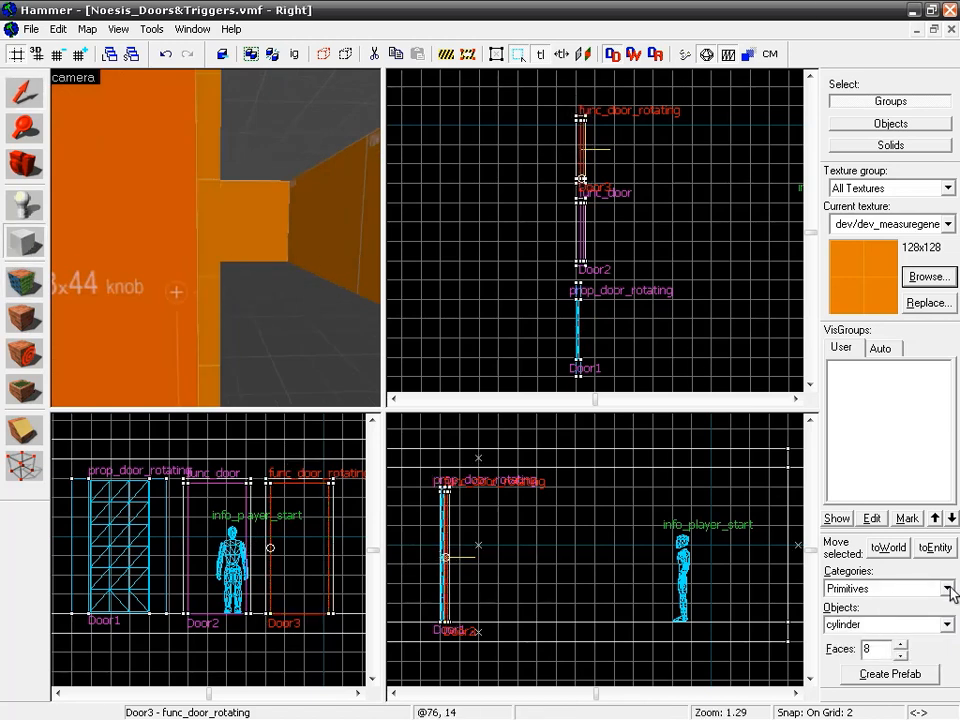
left_click(935, 625)
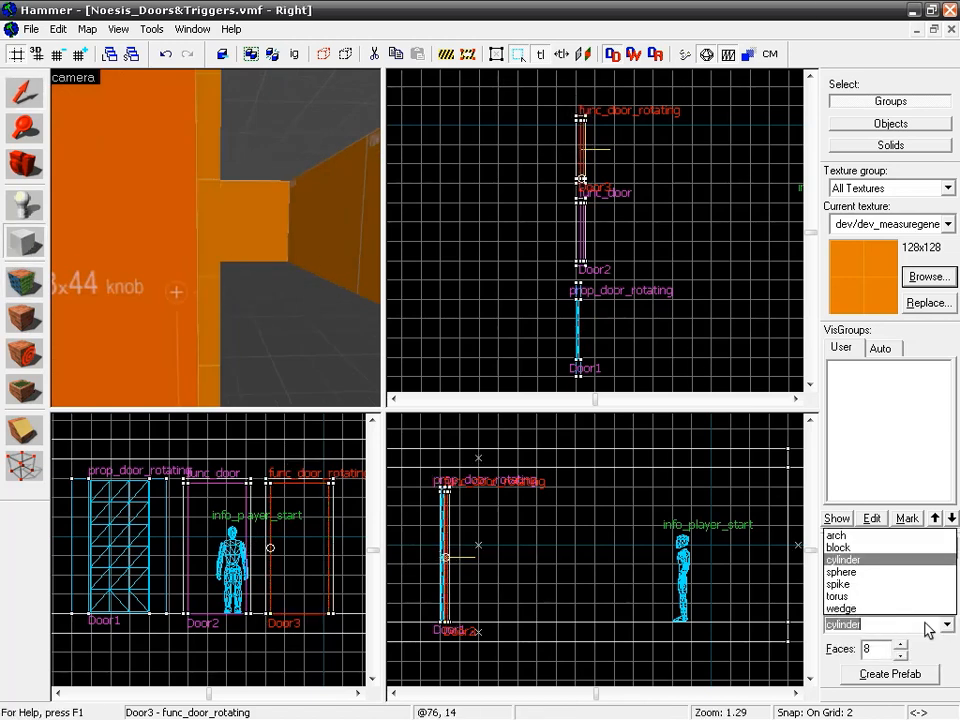
left_click(881, 547)
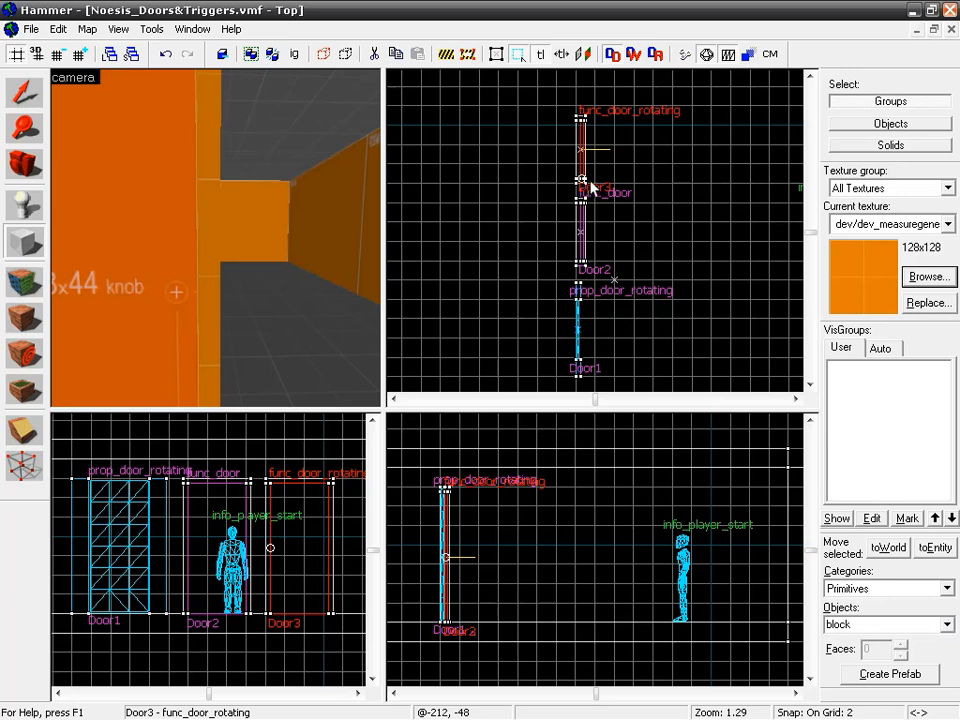
scroll(600, 200, "up", 6)
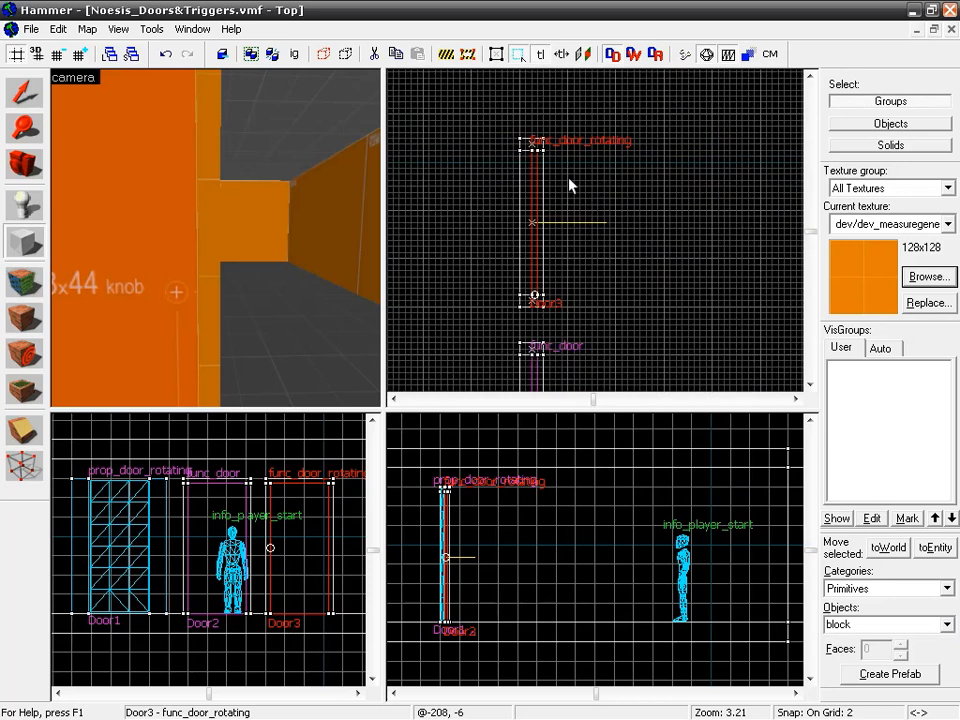
scroll(563, 236, "up", 1)
left_click_drag(558, 212, 574, 244)
left_click_drag(447, 627, 454, 503)
scroll(457, 537, "up", 8)
left_click_drag(533, 497, 543, 622)
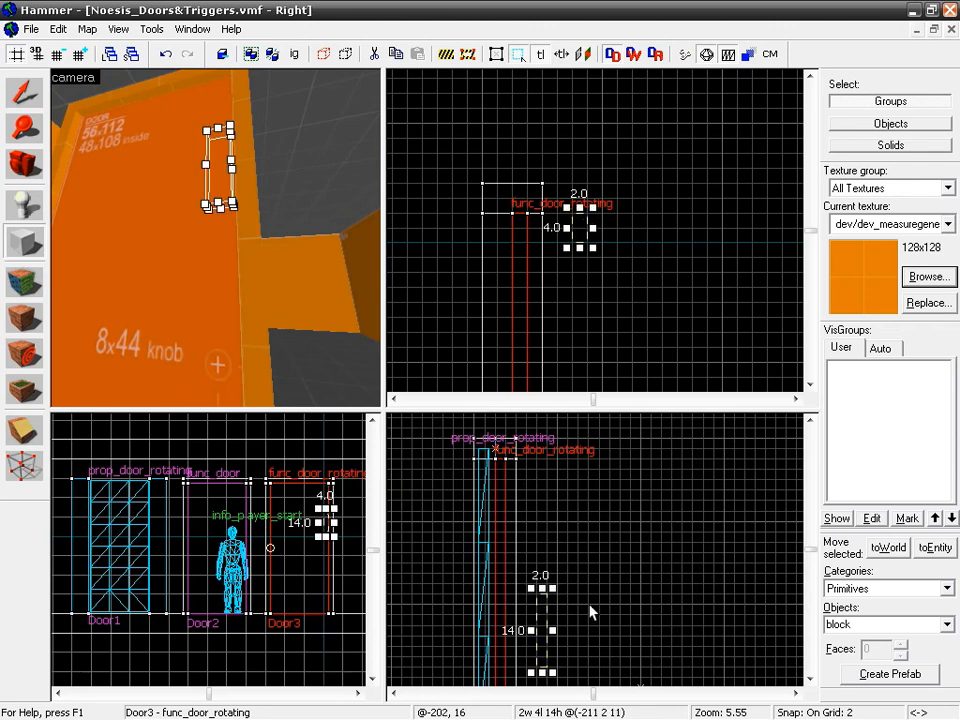
Step: Move the block outline onto the face of Door3's frame, on the knob side at about knob height
middle_click_drag(576, 610, 579, 470)
left_click_drag(537, 501, 516, 606)
left_click_drag(545, 228, 550, 110)
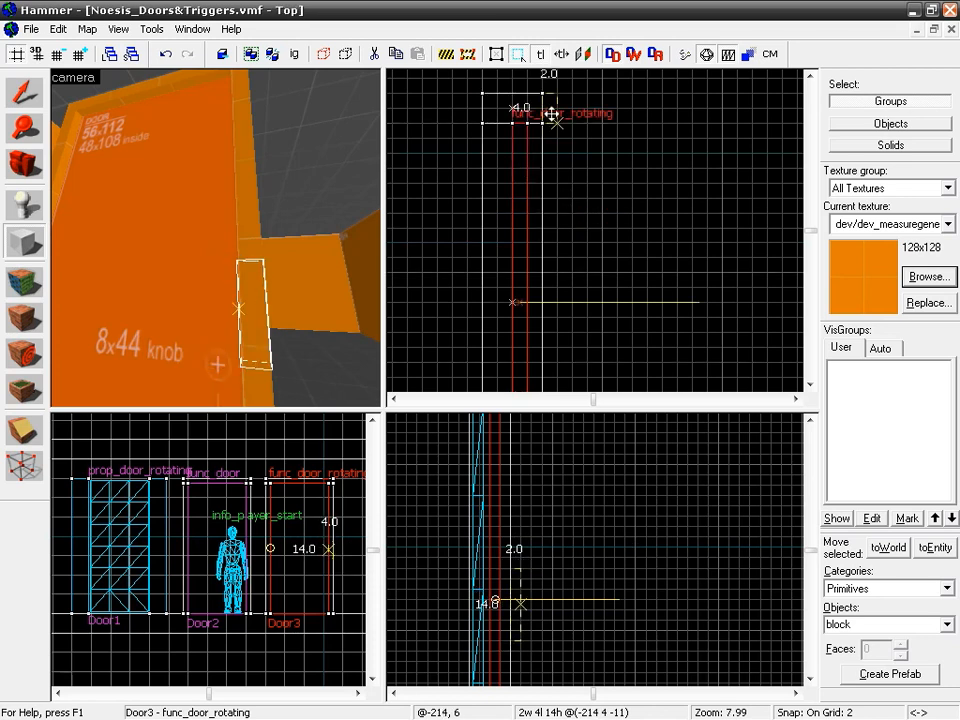
key("z")
key("s")
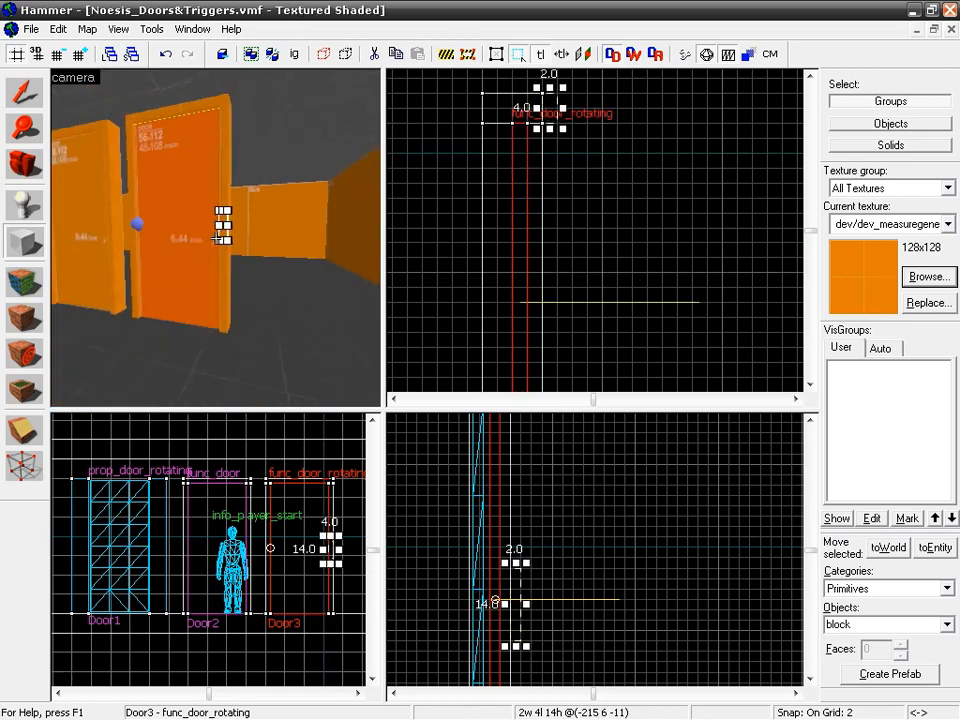
key("w")
key("d")
key("z")
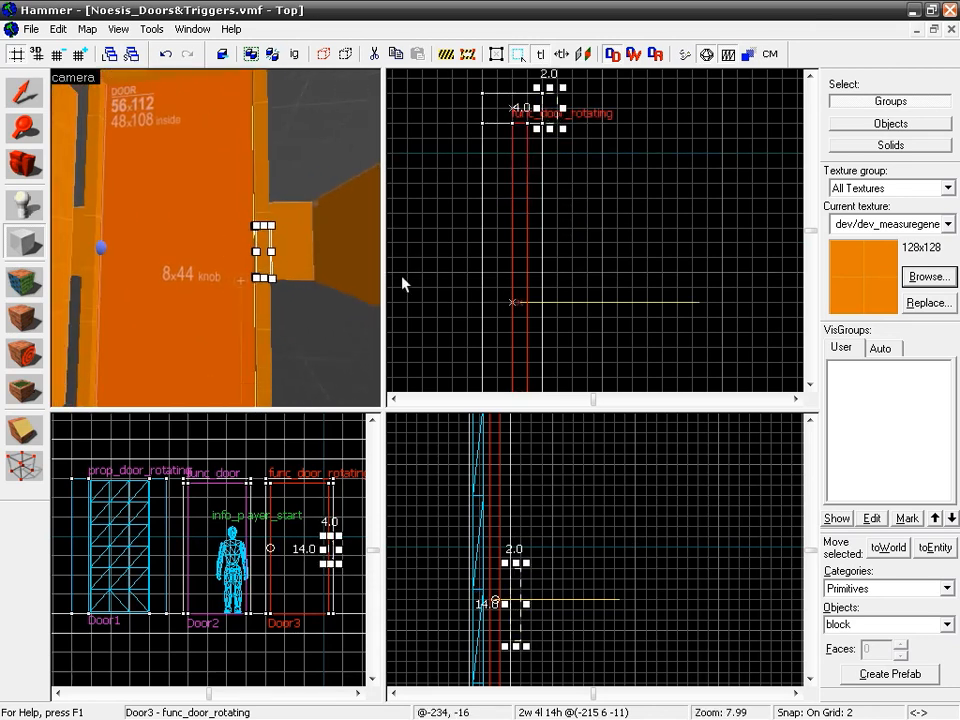
Step: Find the props/doorbutton002a texture with the filter "button", make it current and create the block with it
left_click(920, 281)
type("button")
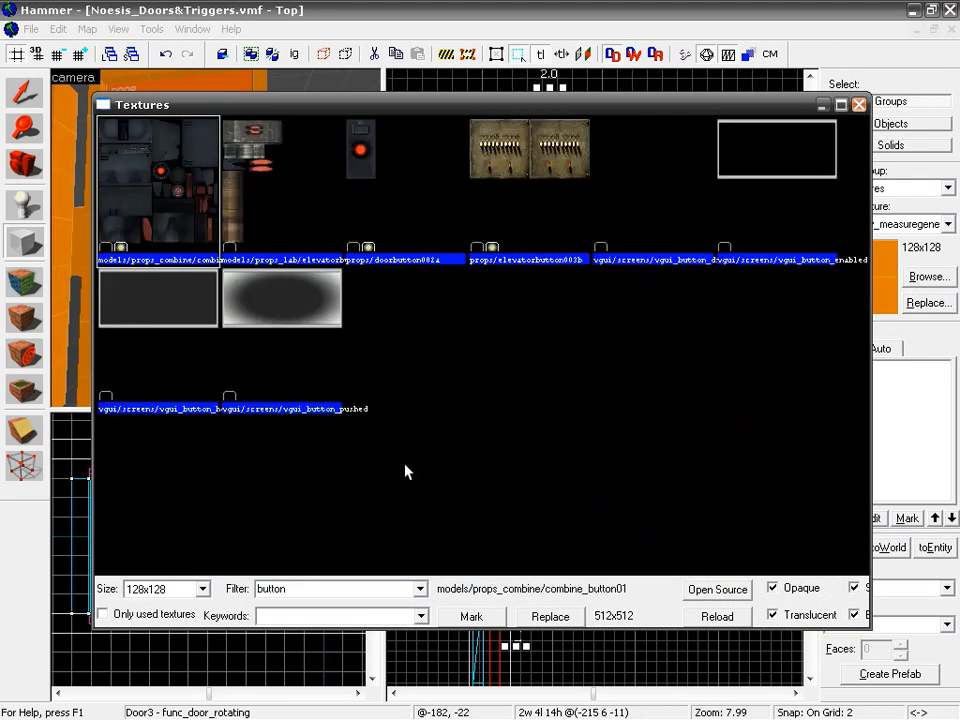
left_click(388, 176)
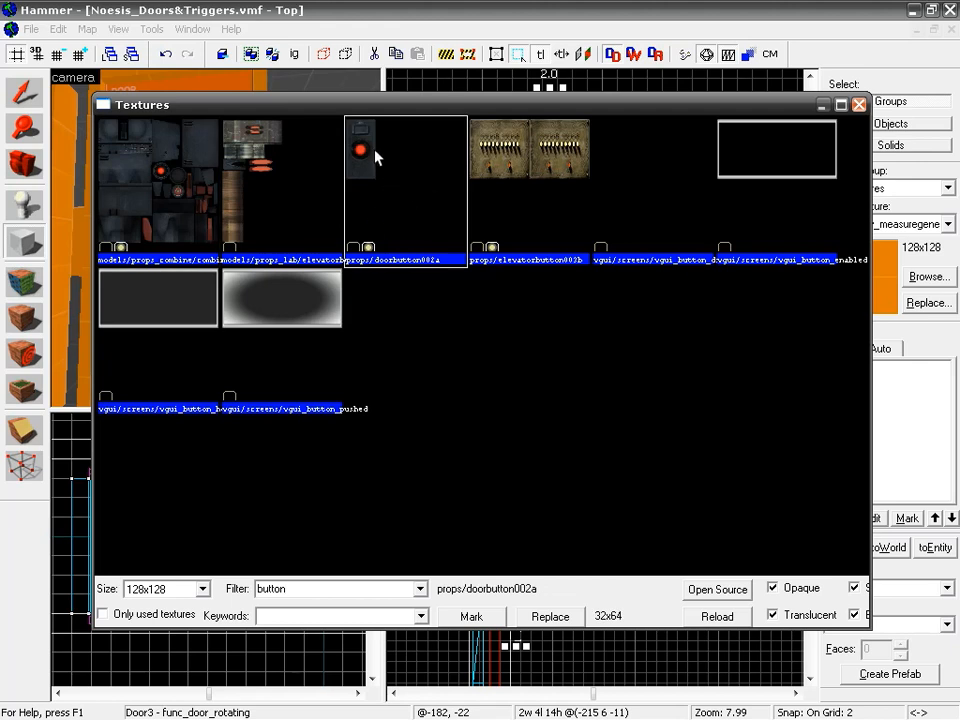
double_click(375, 155)
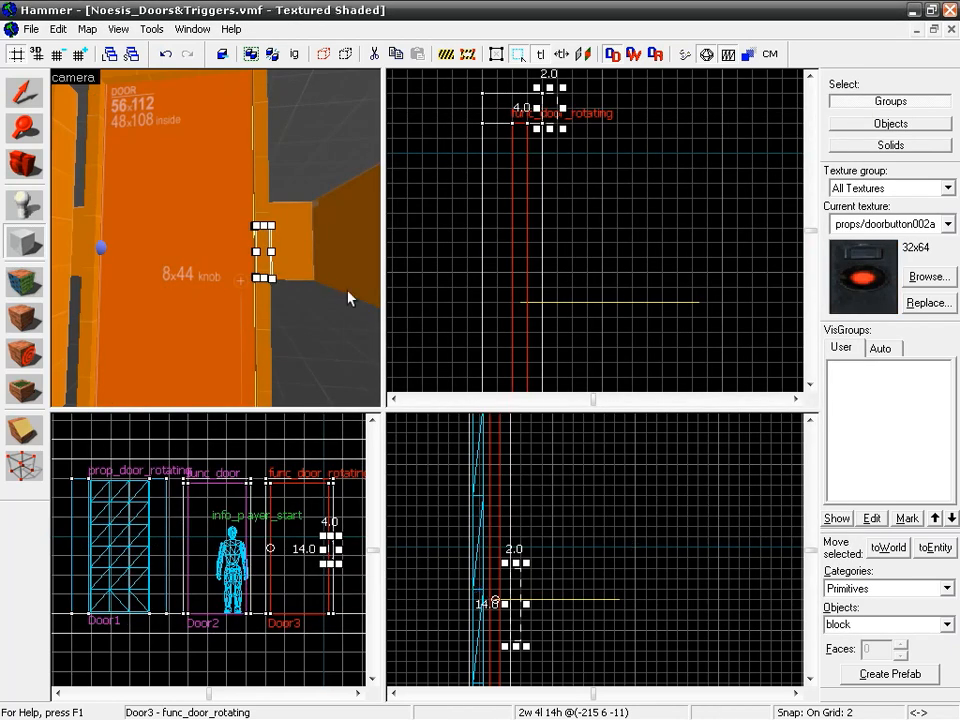
key("Return")
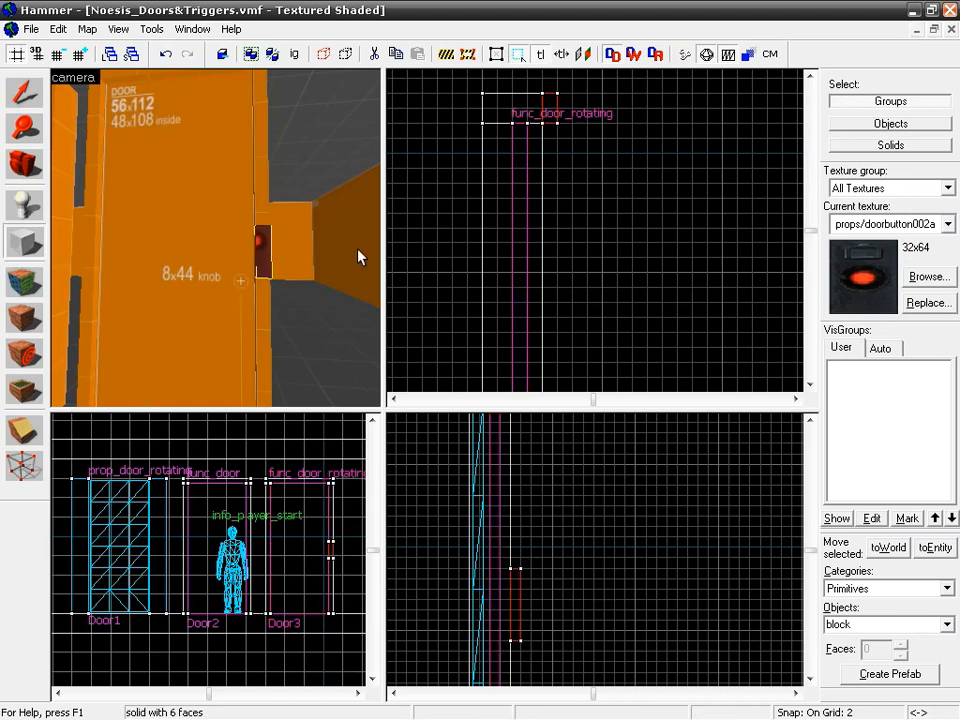
Step: Justify the button texture to the top and fit it to all faces of the new block
key("shift+a")
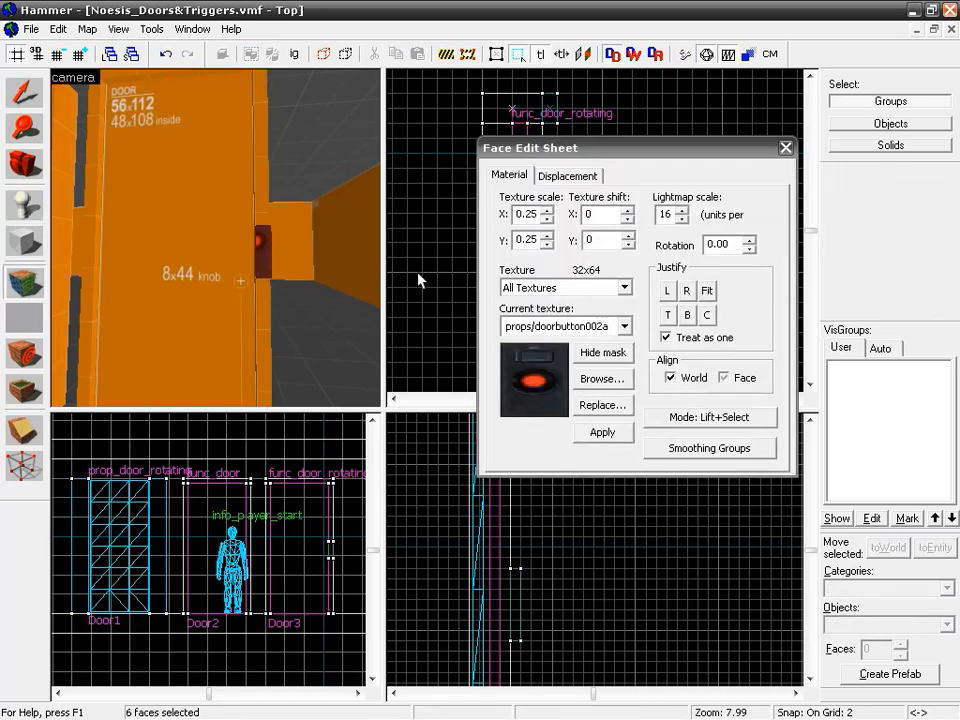
left_click(669, 314)
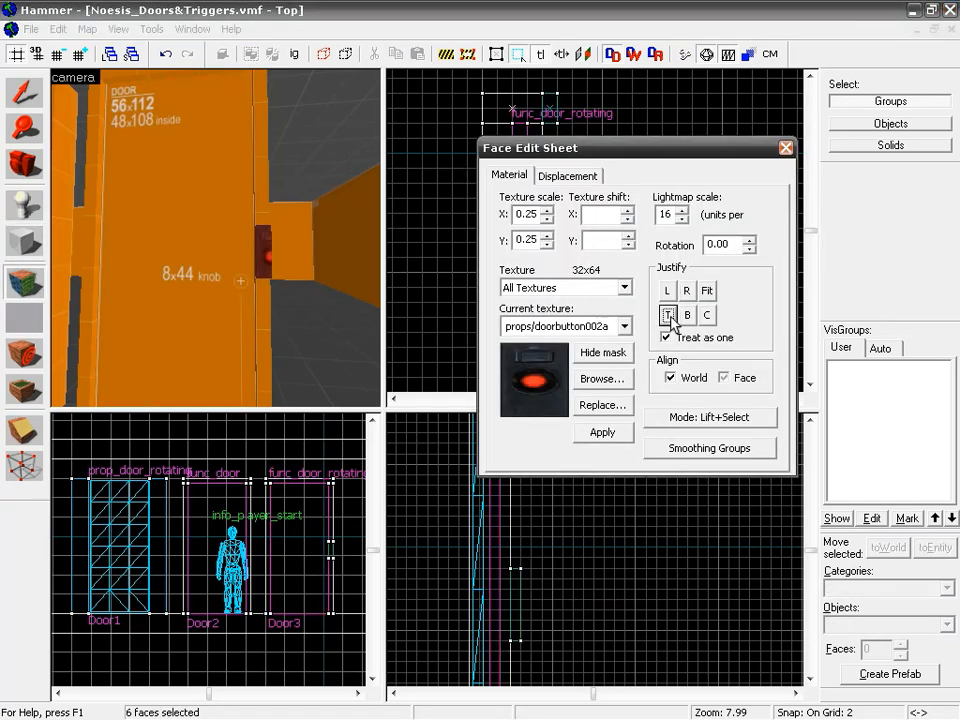
left_click(707, 290)
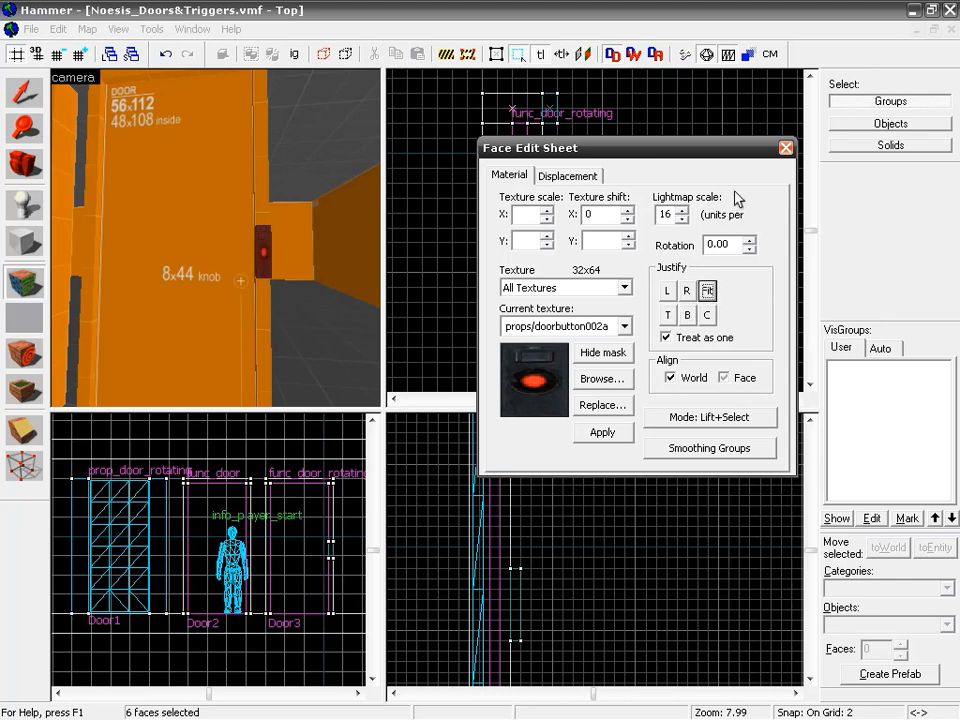
left_click(786, 148)
Step: Tie the button block to an entity of class func_button and apply the class
left_click(265, 251)
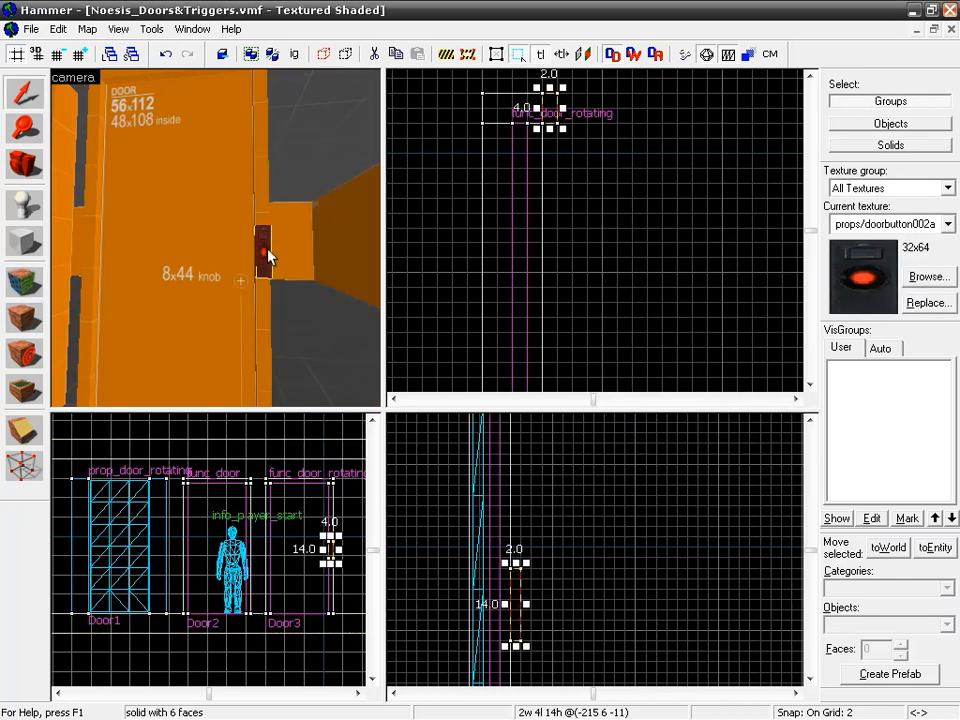
left_click(935, 547)
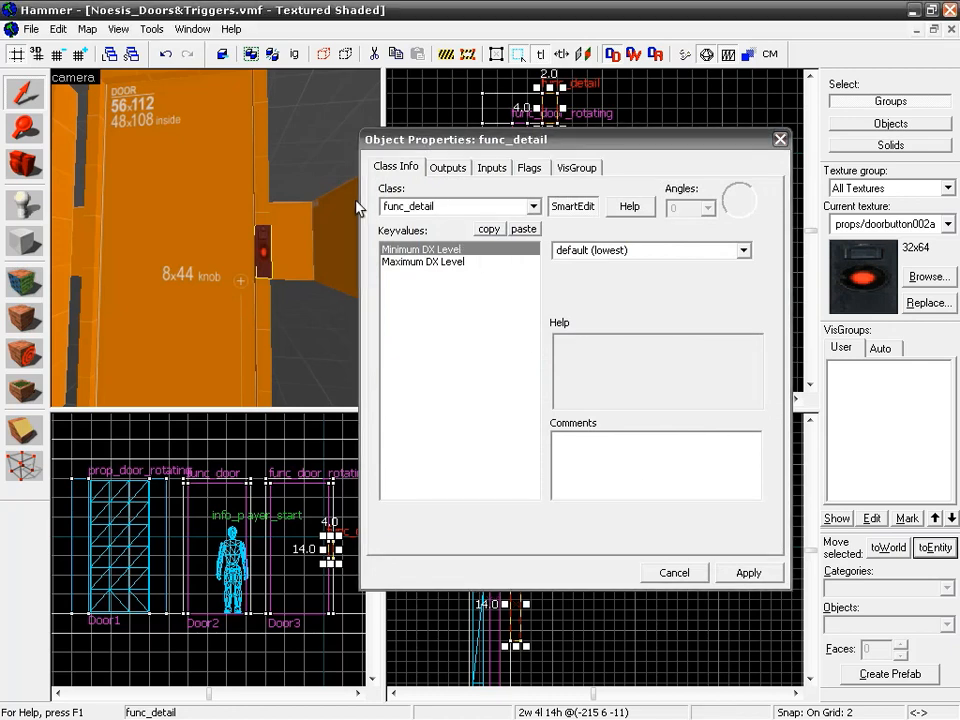
left_click(428, 210)
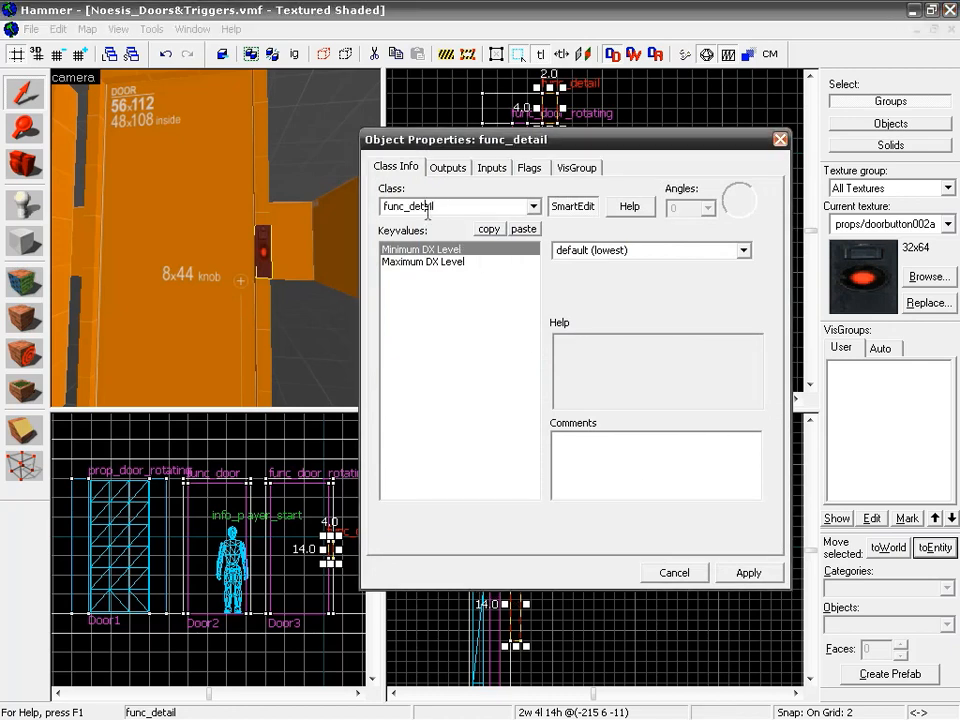
left_click_drag(439, 208, 376, 201)
type("fu")
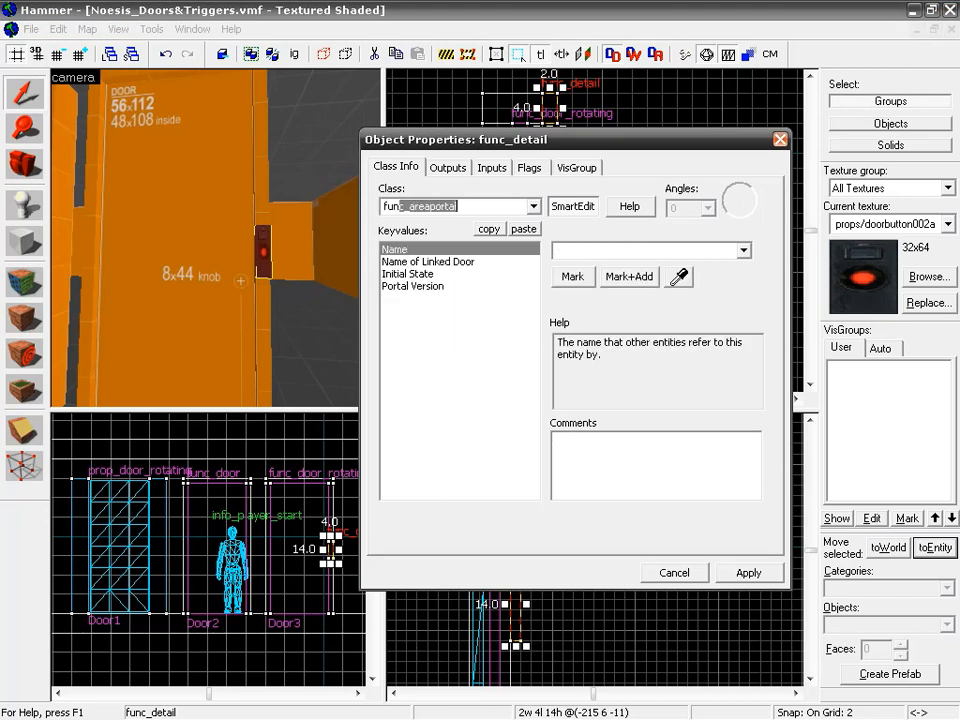
type("nc_button")
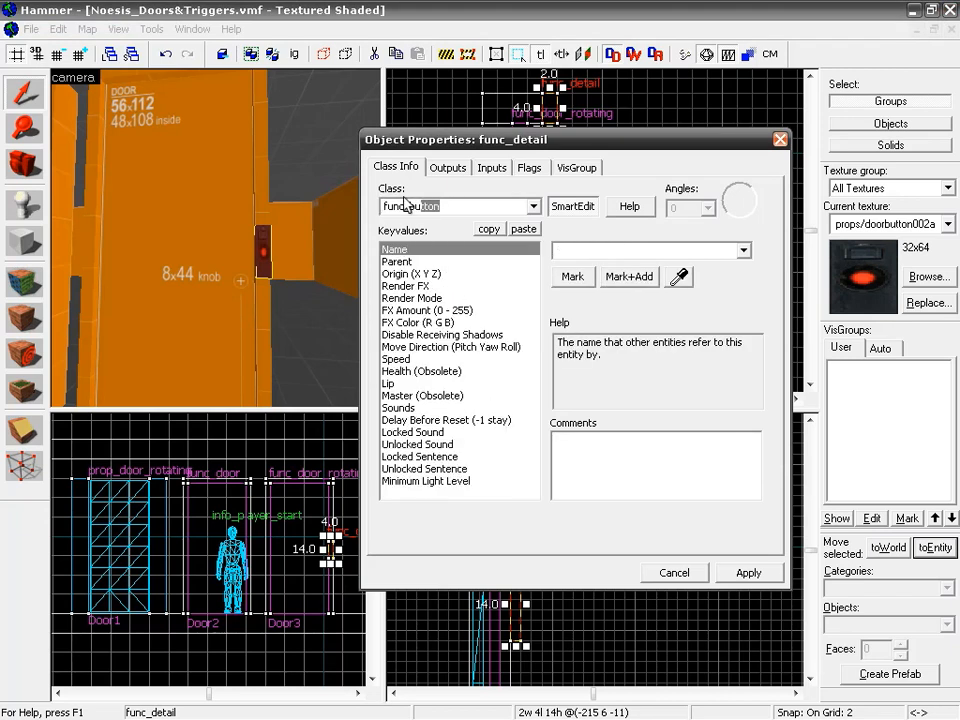
left_click(746, 575)
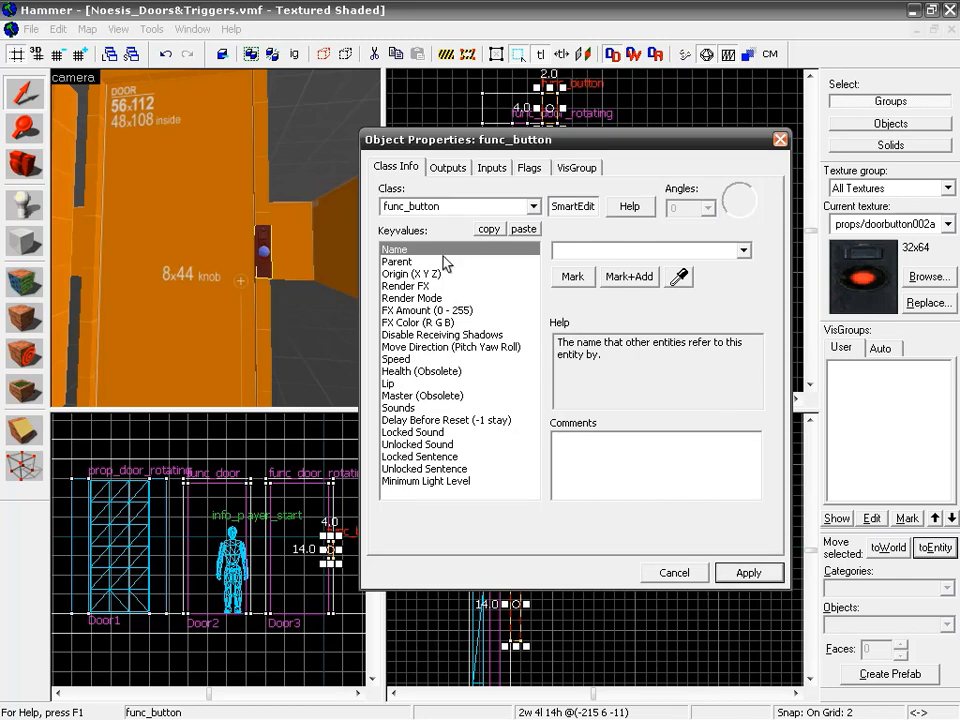
Step: Name the func_button entity button3 and apply the name
left_click(568, 252)
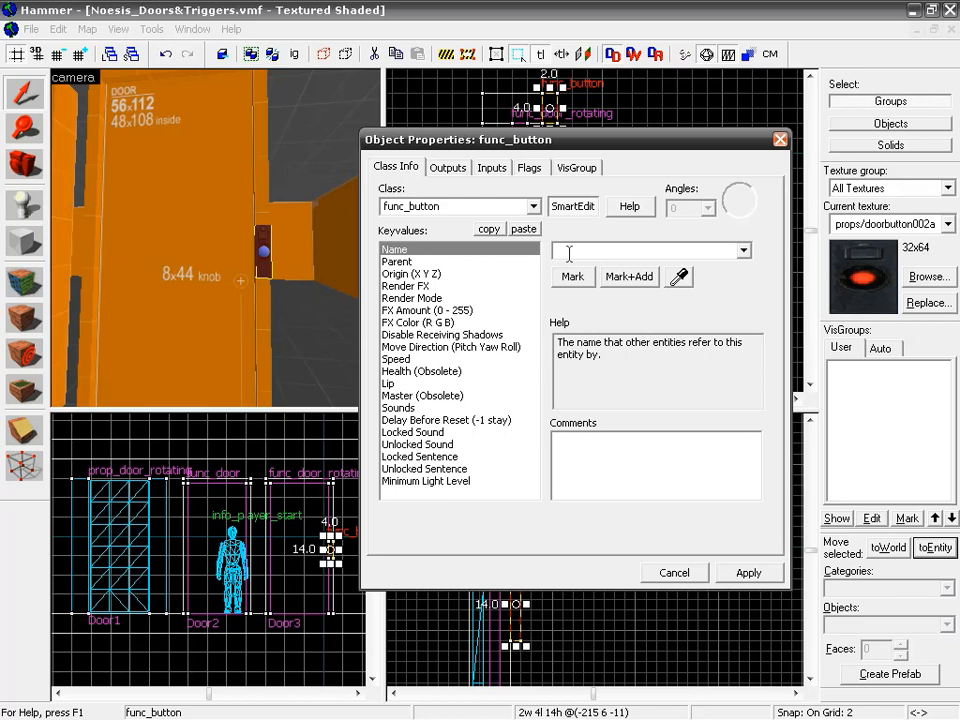
type("button3")
key("Return")
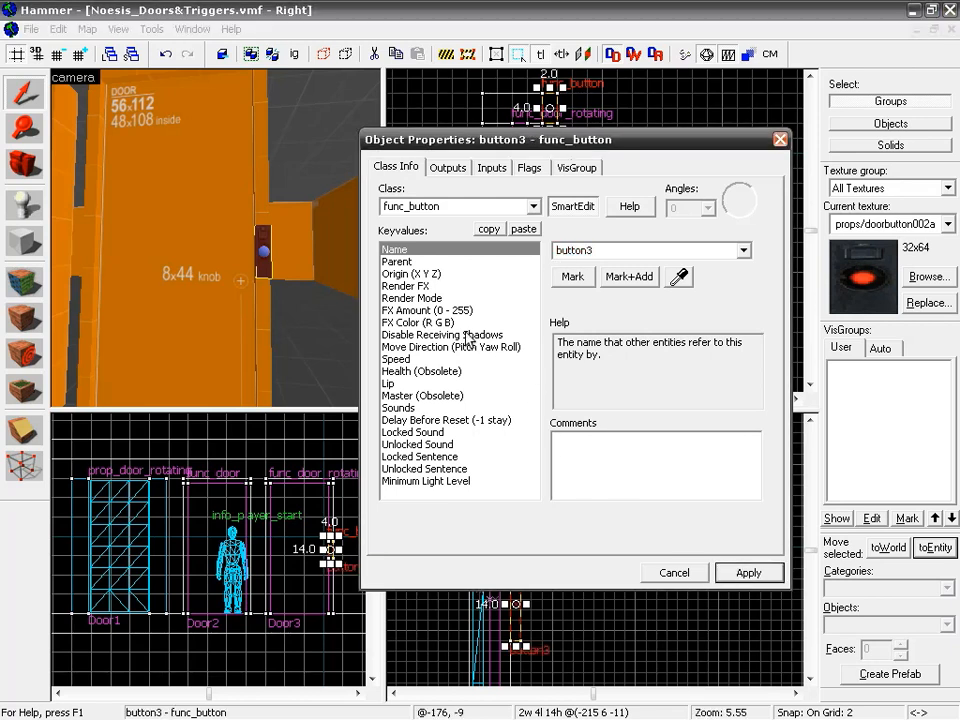
Step: Enable the Don't move and Toggle flags for button3
left_click(530, 168)
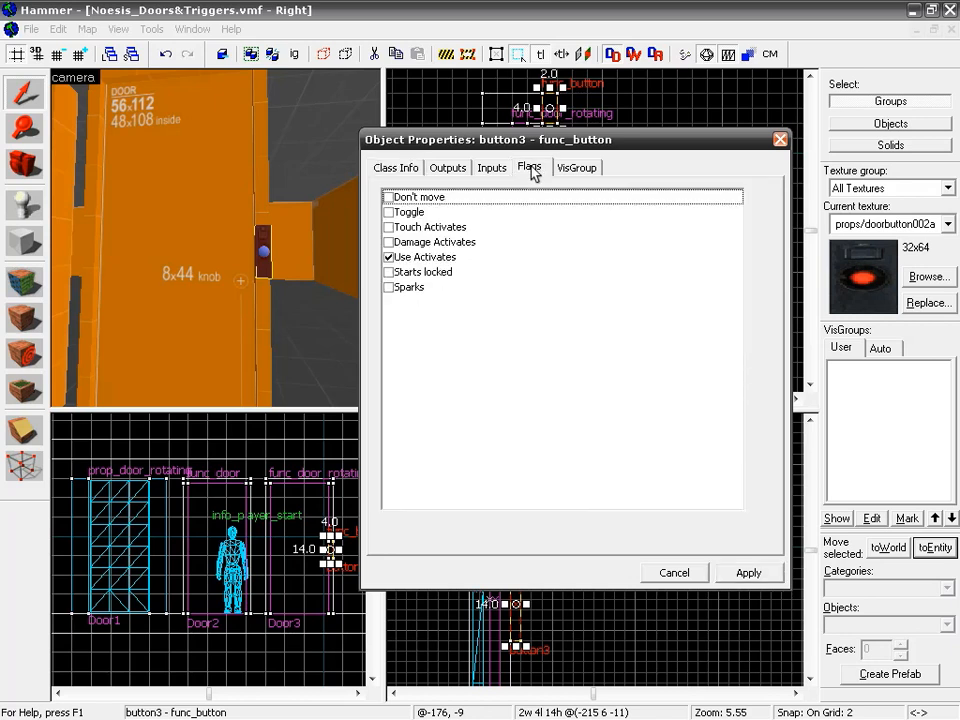
left_click(389, 198)
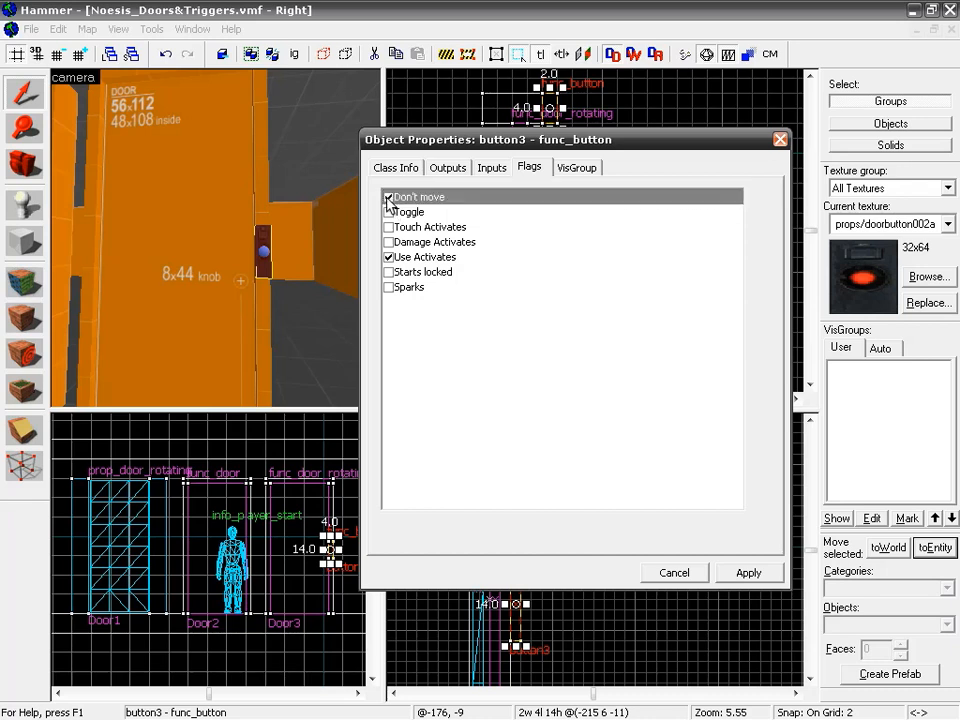
left_click(390, 212)
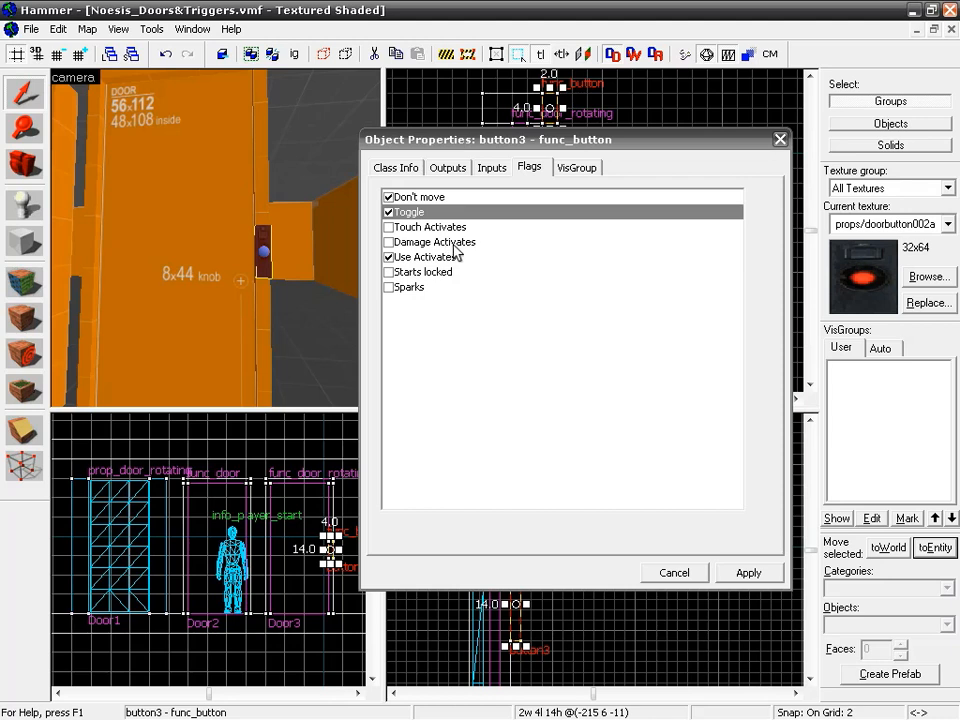
Step: Add an output to button3 that fires OnPressed and targets the entity Door3
left_click(446, 170)
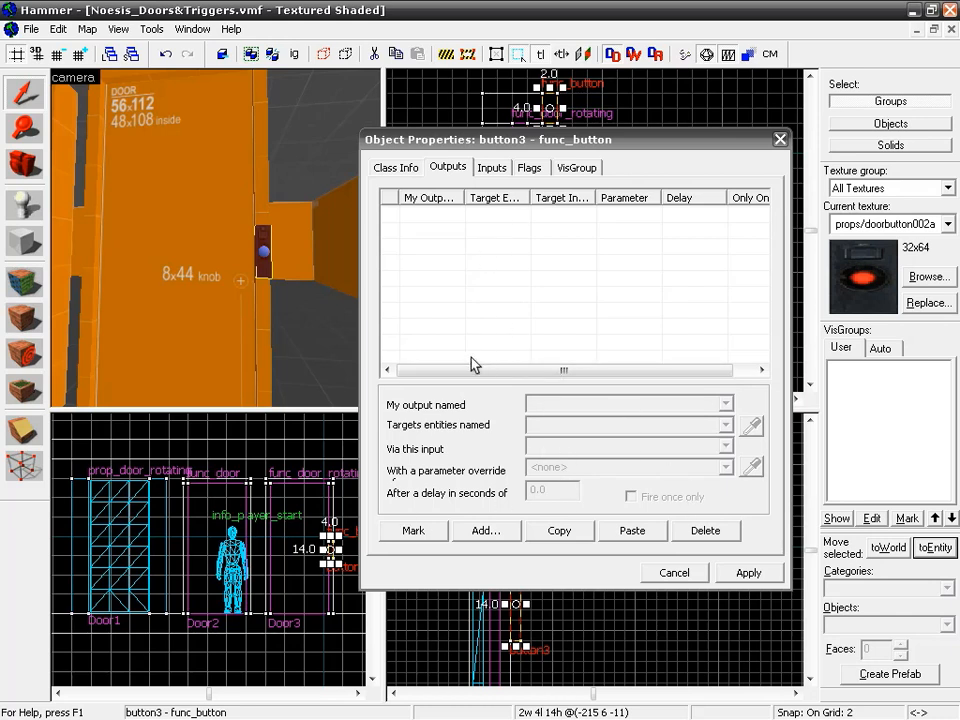
left_click(486, 531)
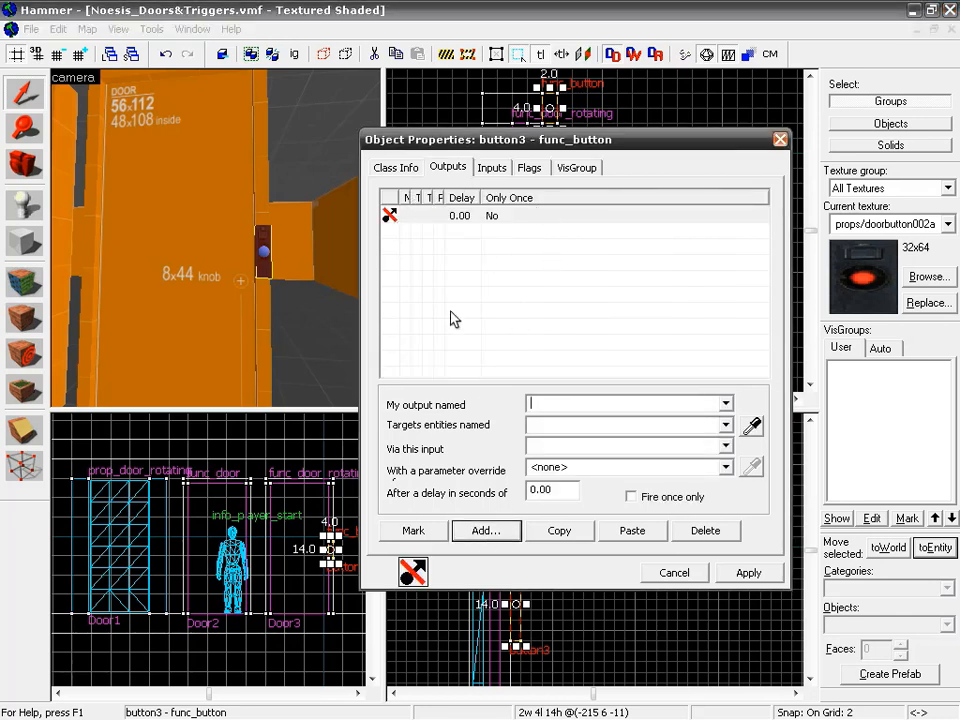
left_click(729, 404)
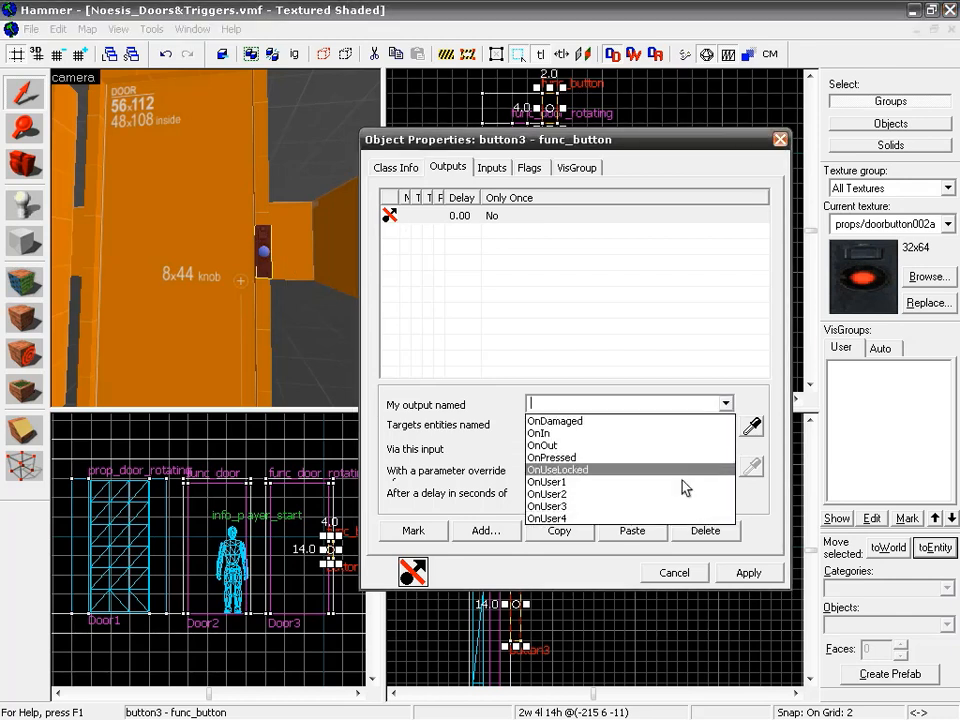
left_click(569, 460)
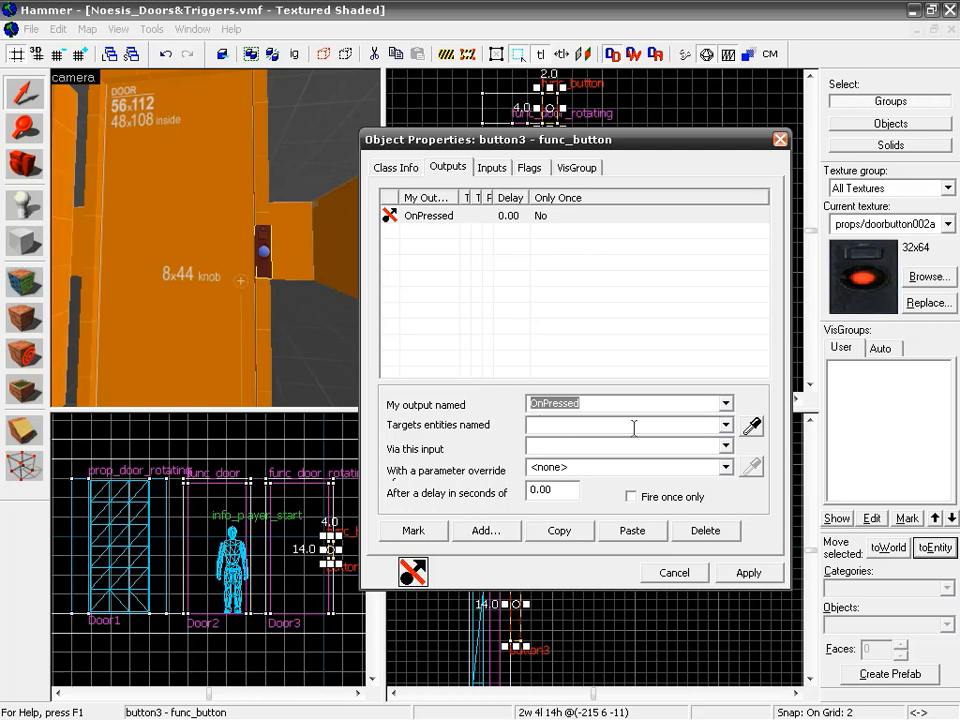
left_click(725, 425)
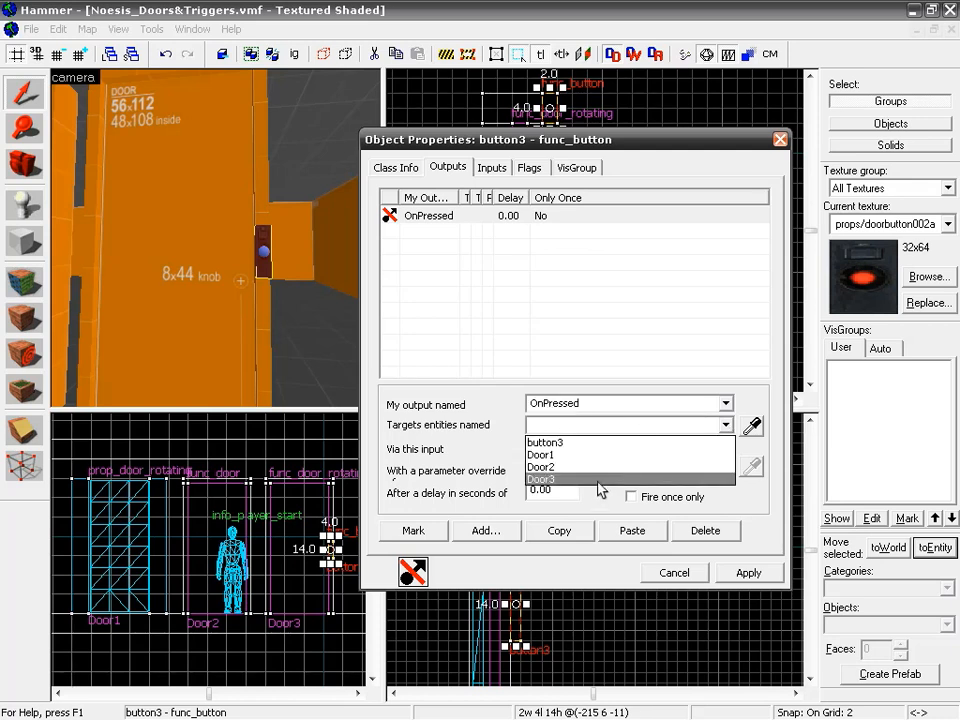
left_click(544, 480)
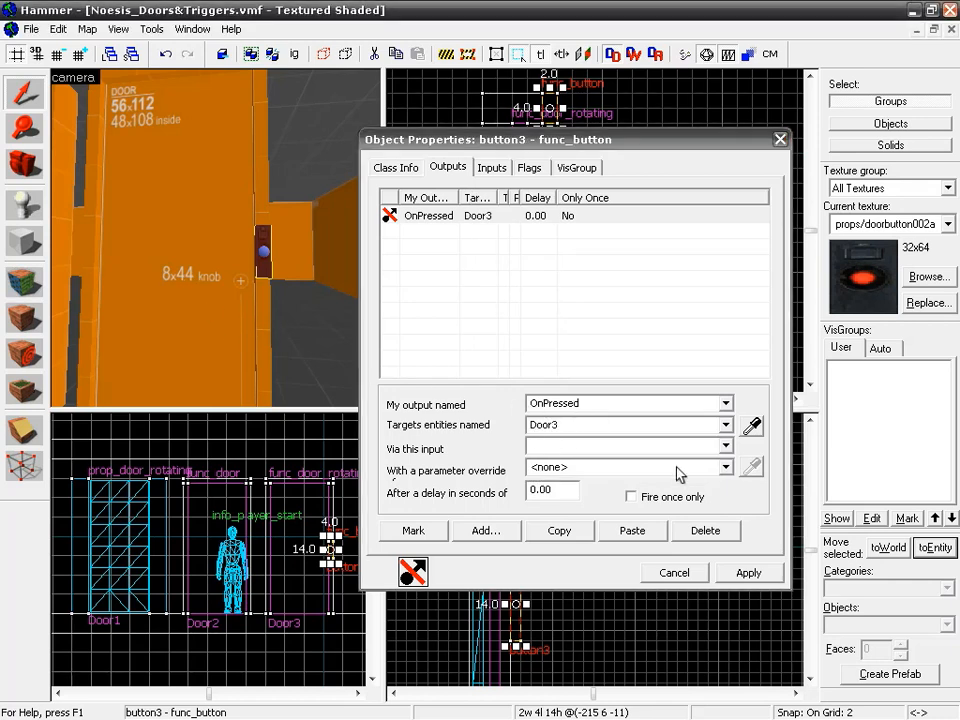
Step: Make the OnPressed output trigger the Open input of Door3
left_click(727, 450)
left_click_drag(731, 480, 727, 512)
left_click(690, 512)
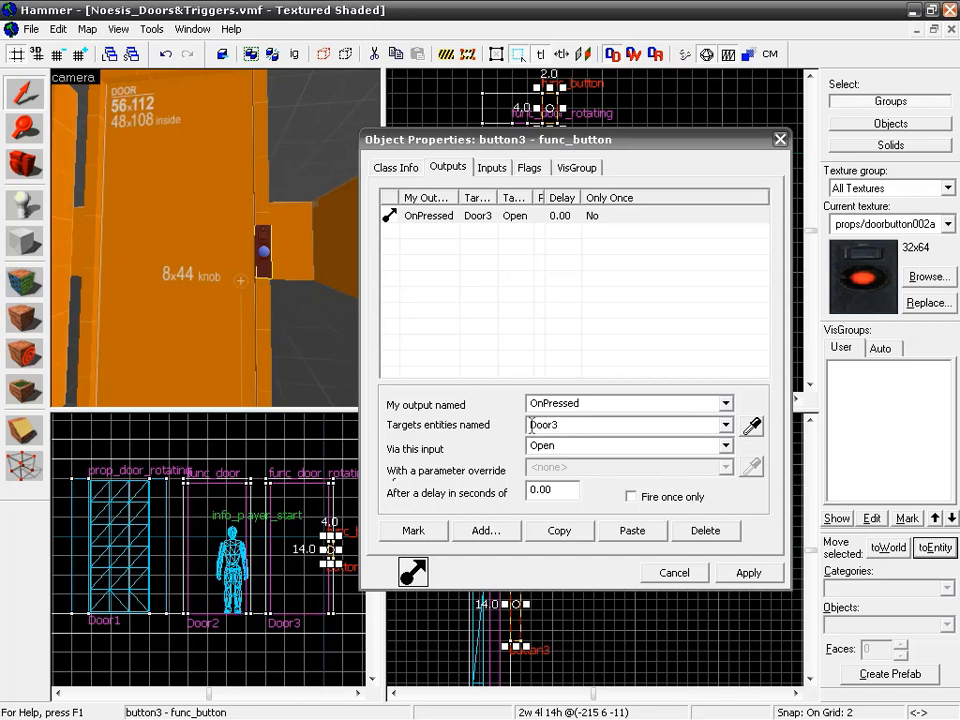
Step: Set the OnPressed output to trigger Door3's Toggle input and apply it
left_click(726, 446)
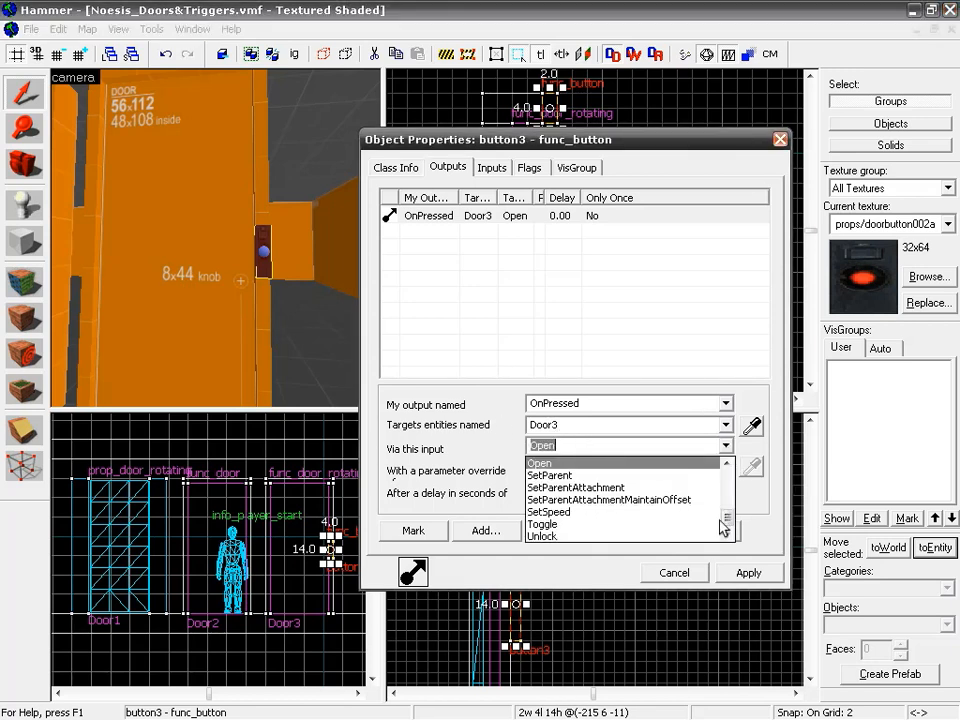
left_click_drag(731, 519, 728, 476)
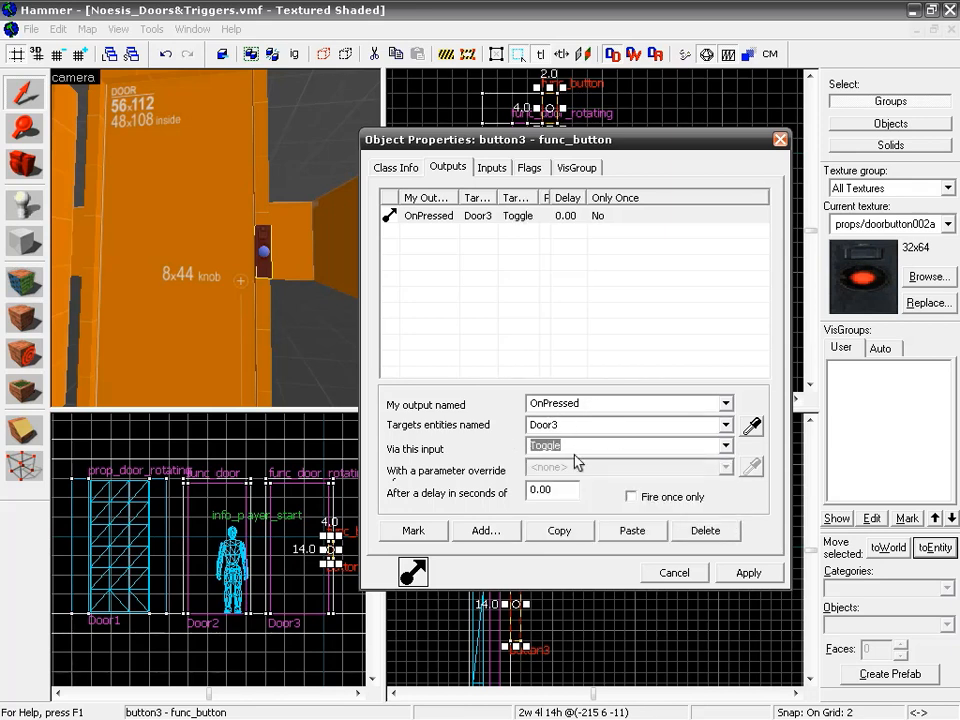
left_click(748, 574)
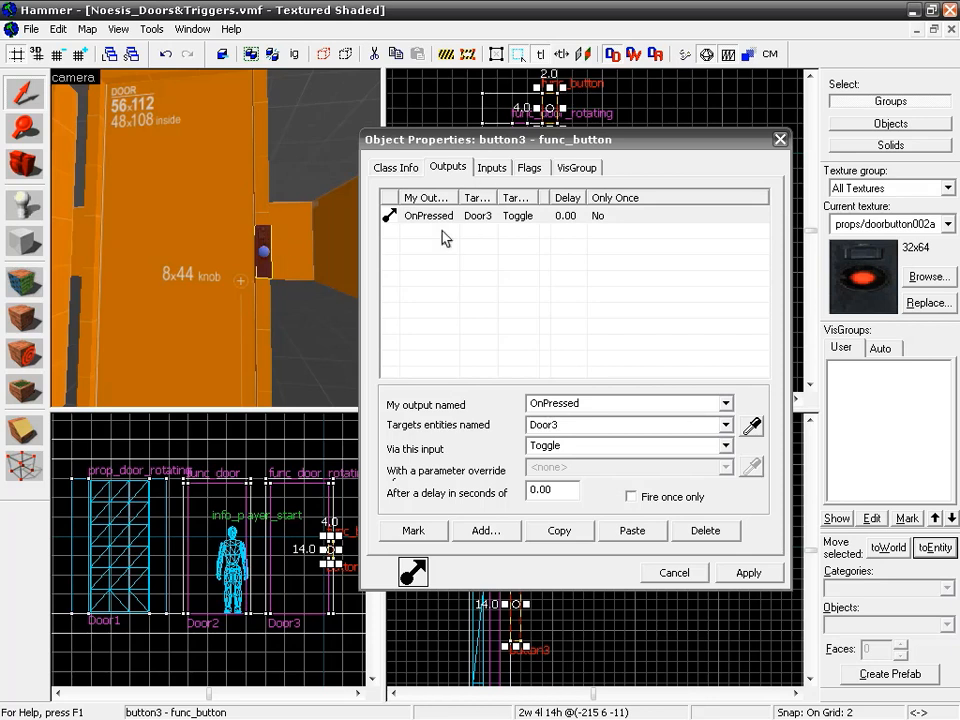
Step: Check Door3's incoming connection, trace the link between it and button3 in both directions, and close the object properties
left_click(207, 209)
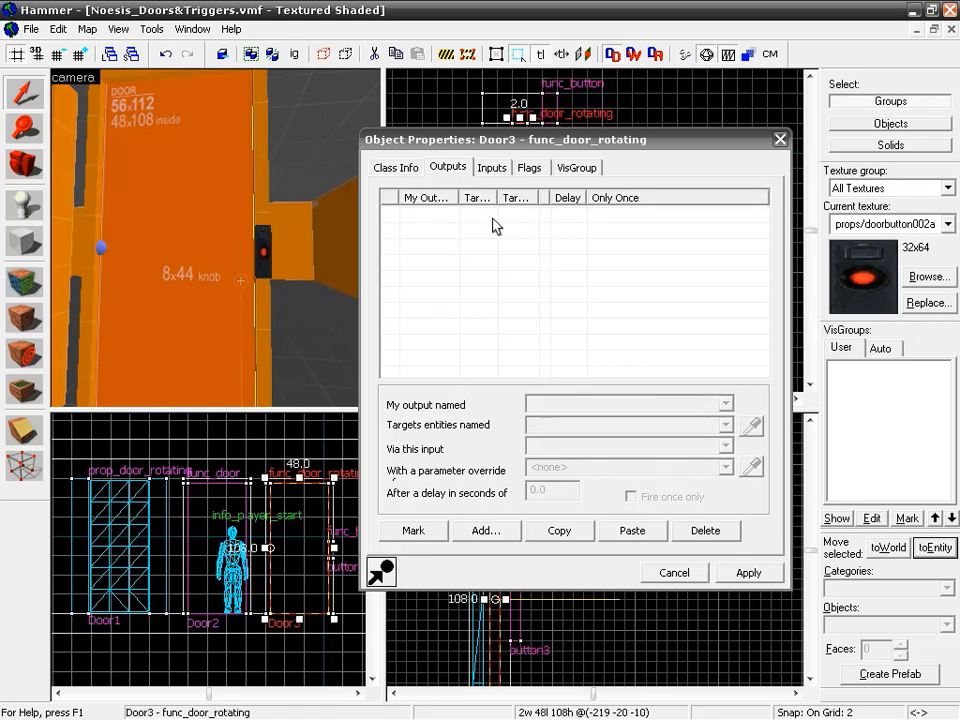
left_click(494, 170)
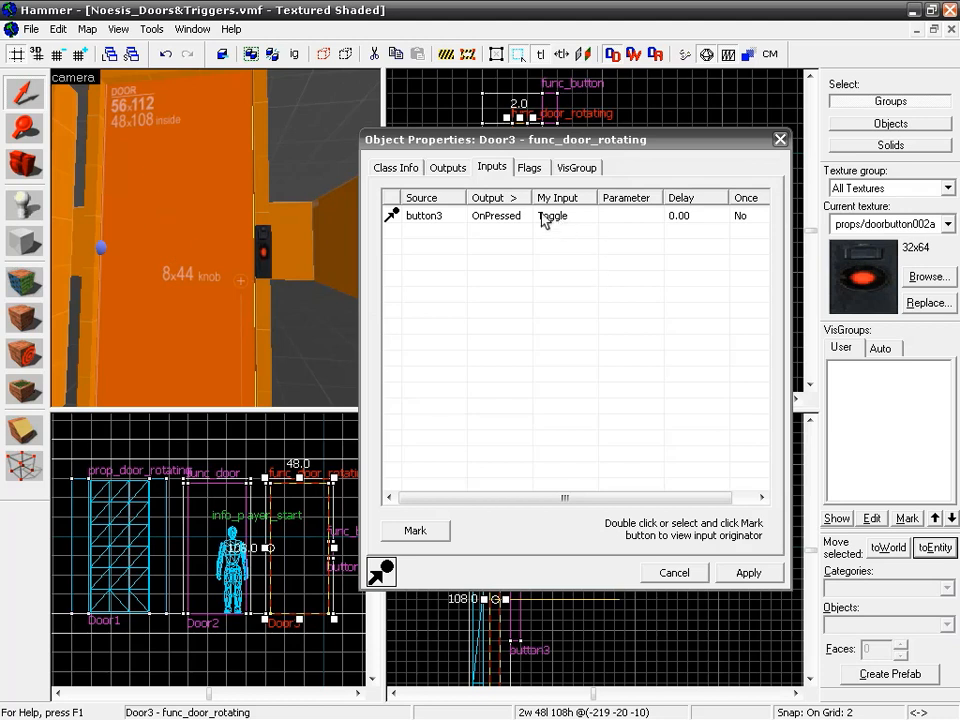
left_click(438, 221)
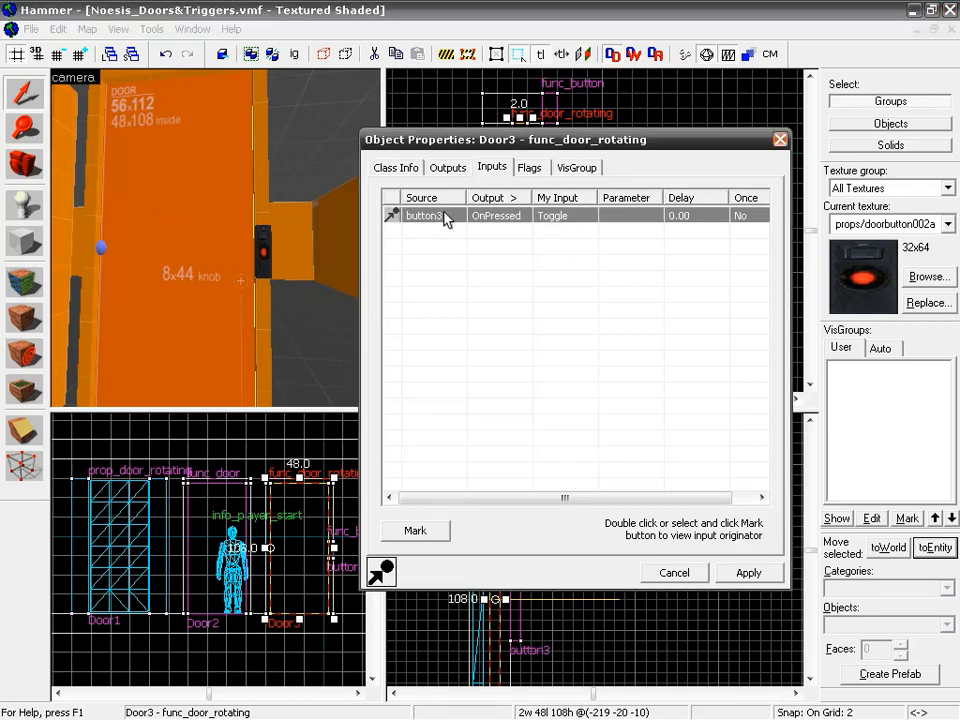
double_click(442, 219)
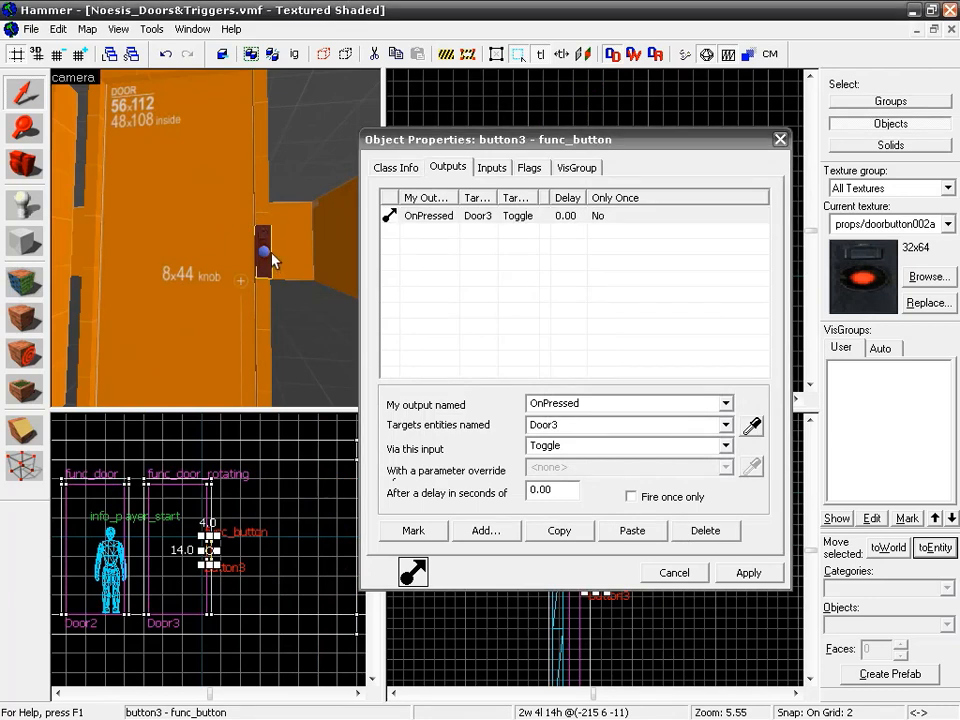
double_click(427, 216)
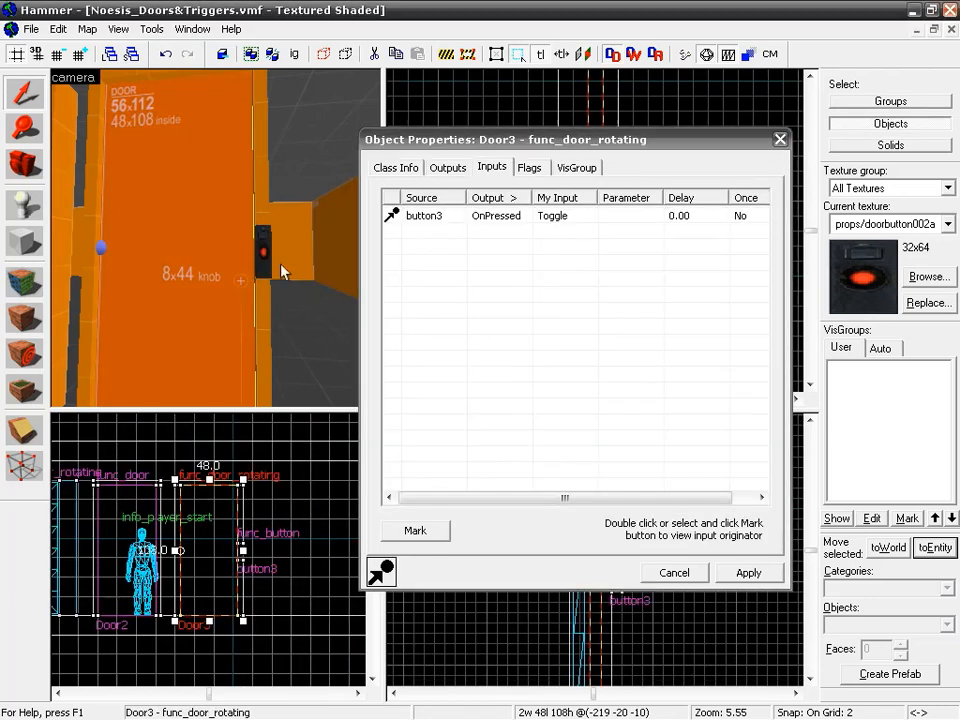
double_click(425, 217)
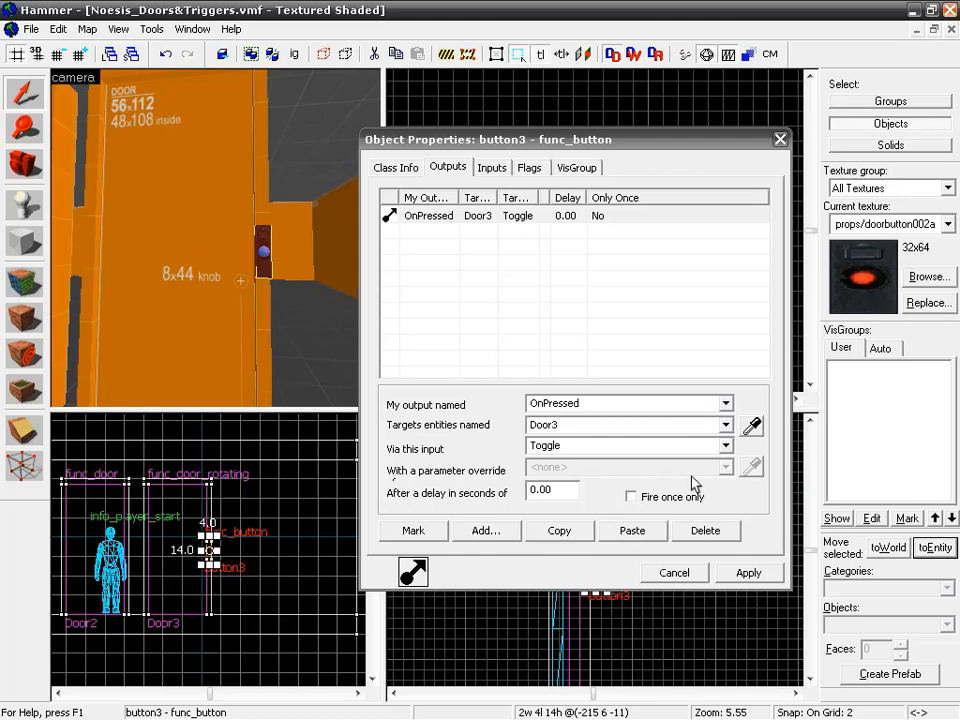
left_click(743, 573)
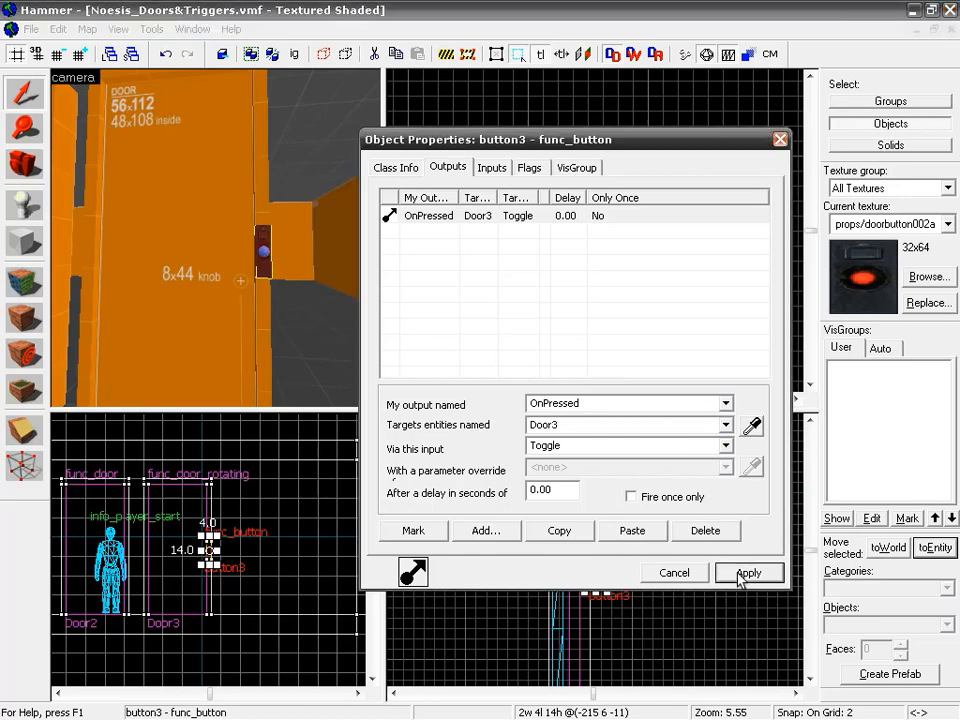
left_click(780, 140)
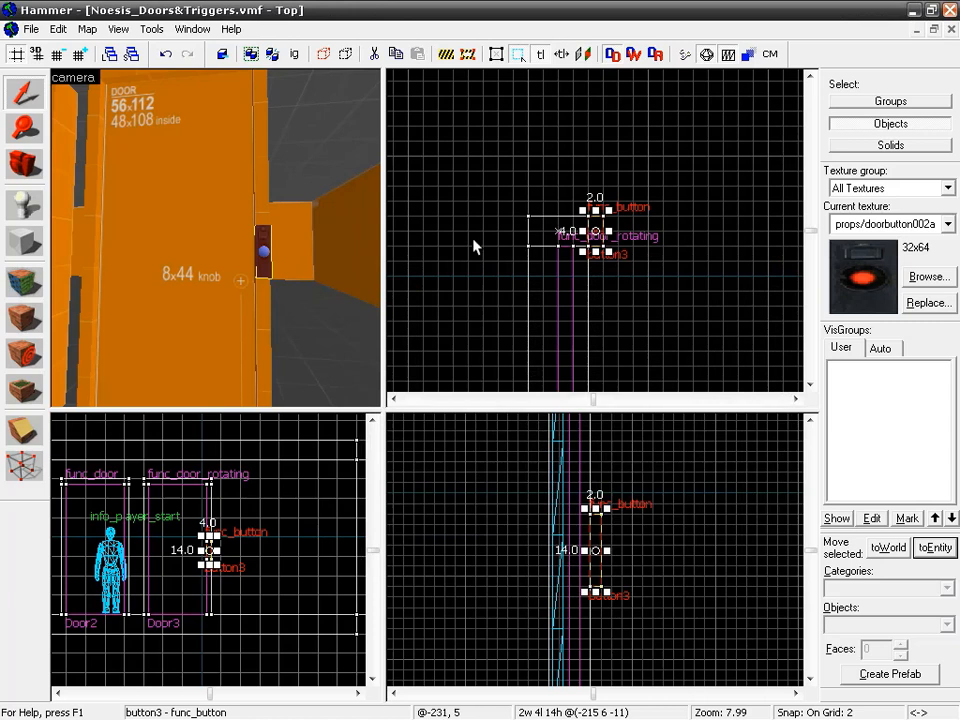
Step: Compile and run the map in the game, and walk up to the button beside the rotating door
left_click(685, 58)
left_click(497, 524)
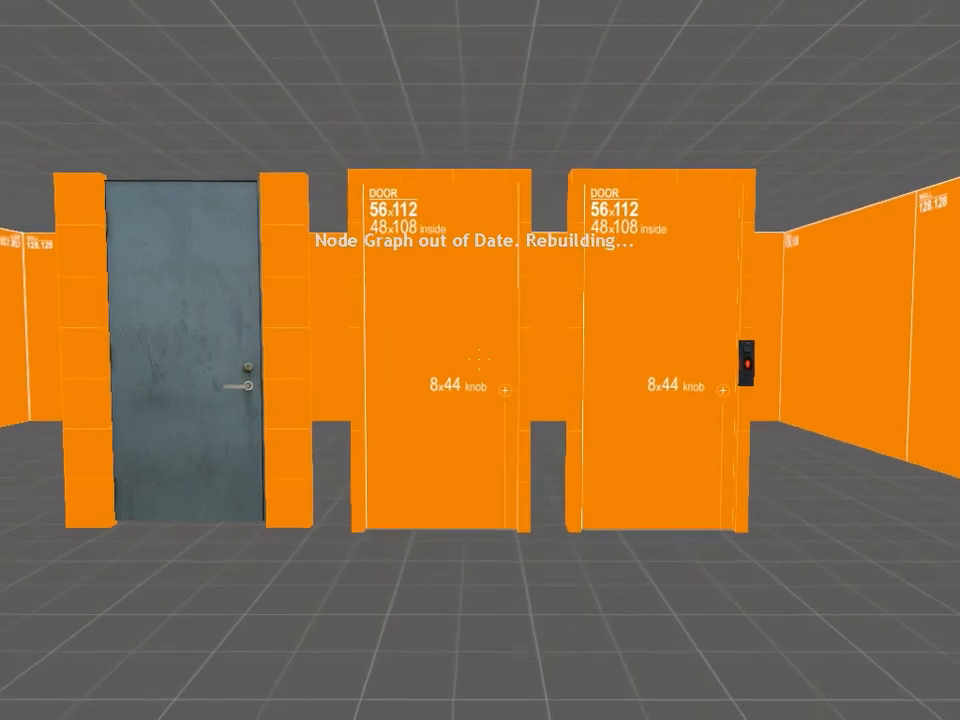
key("w")
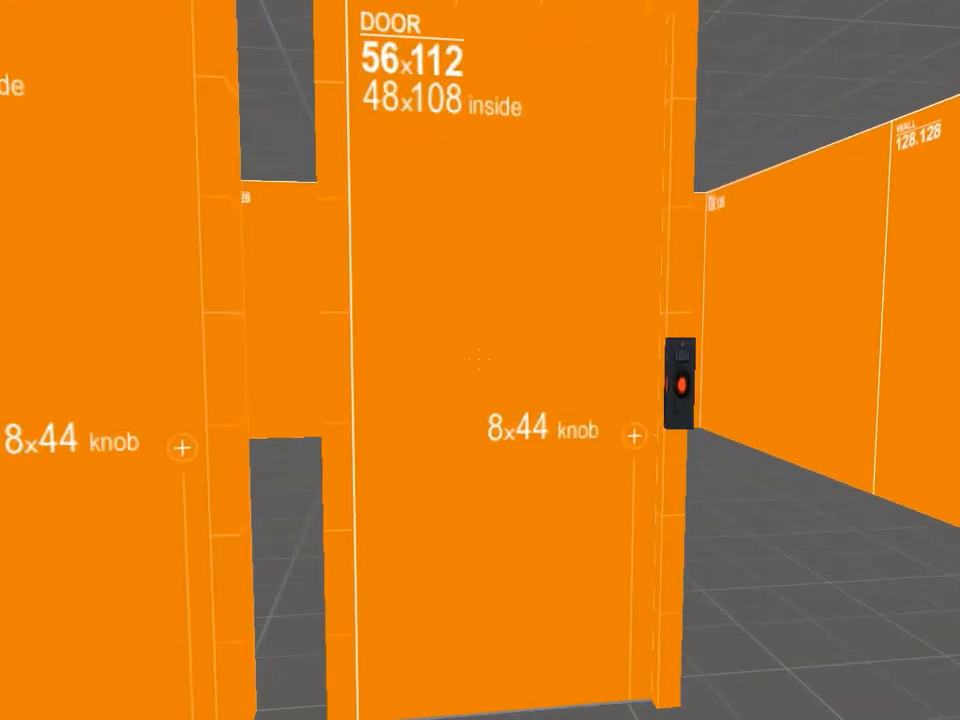
key("s")
key("w")
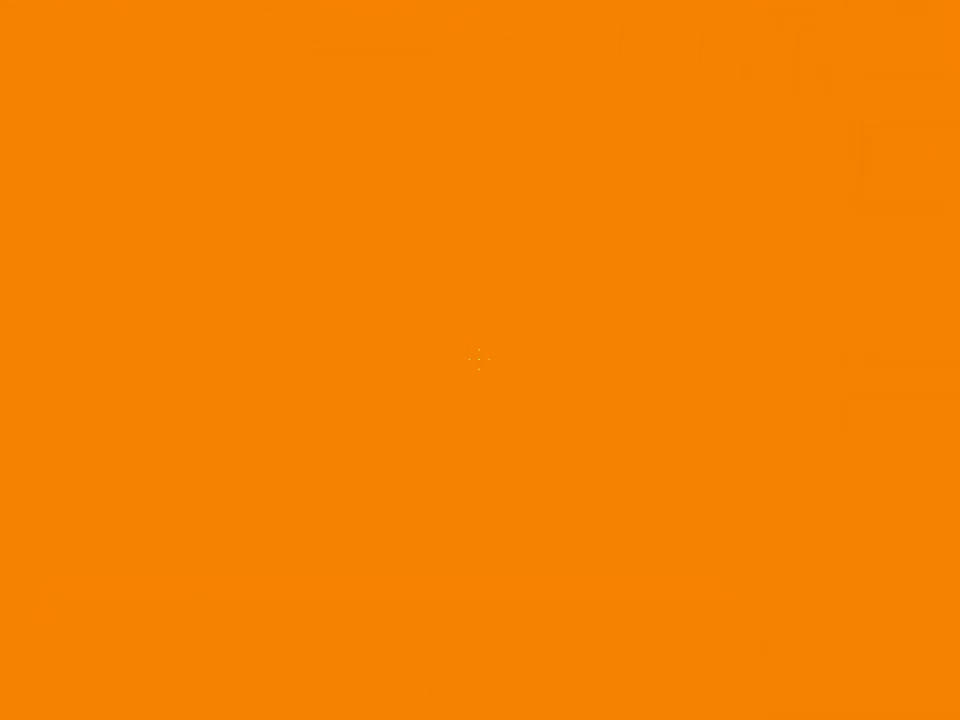
key("s")
key("w")
key("w")
key("w")
key("s")
key("d")
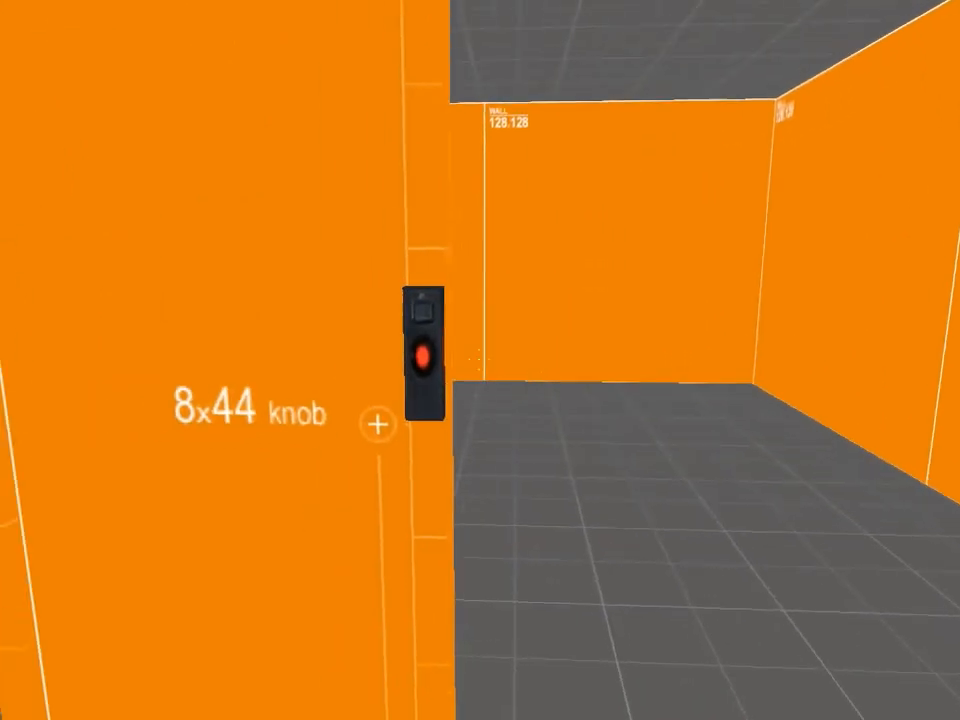
Step: Use the button repeatedly from different positions to test opening and closing the rotating door
key("w")
key("e")
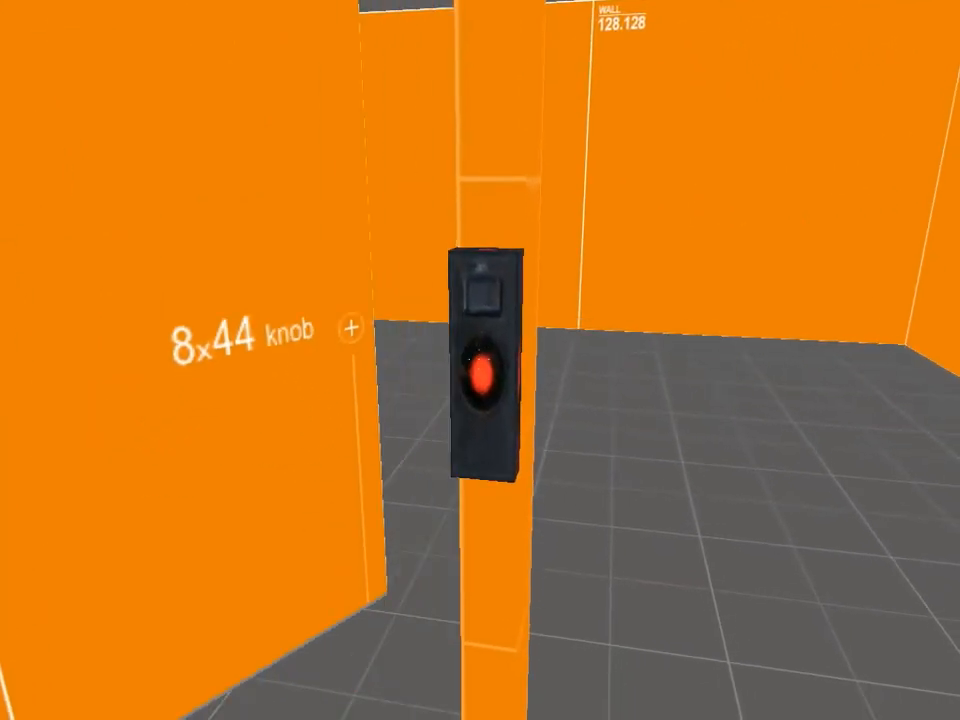
key("a")
key("d")
key("e")
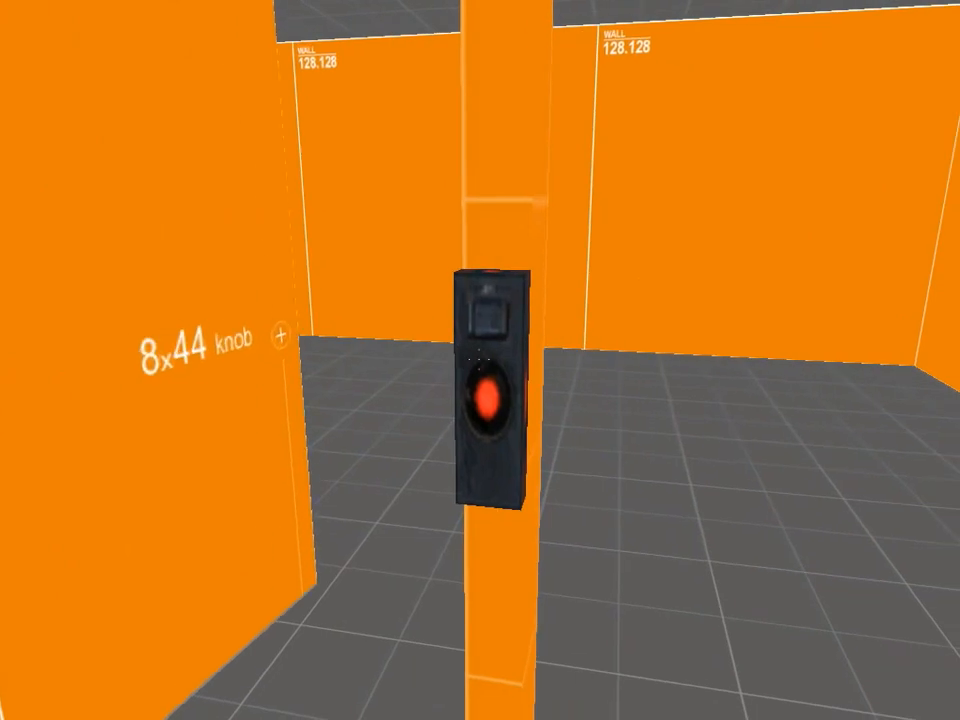
key("w")
key("e")
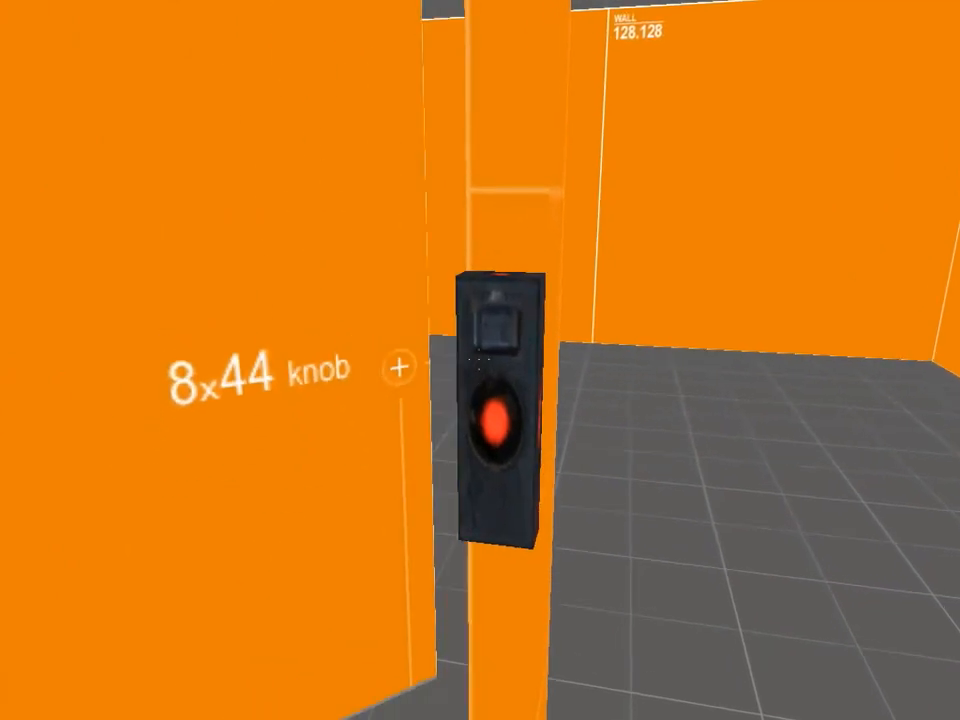
key("e")
key("a")
key("s")
key("w")
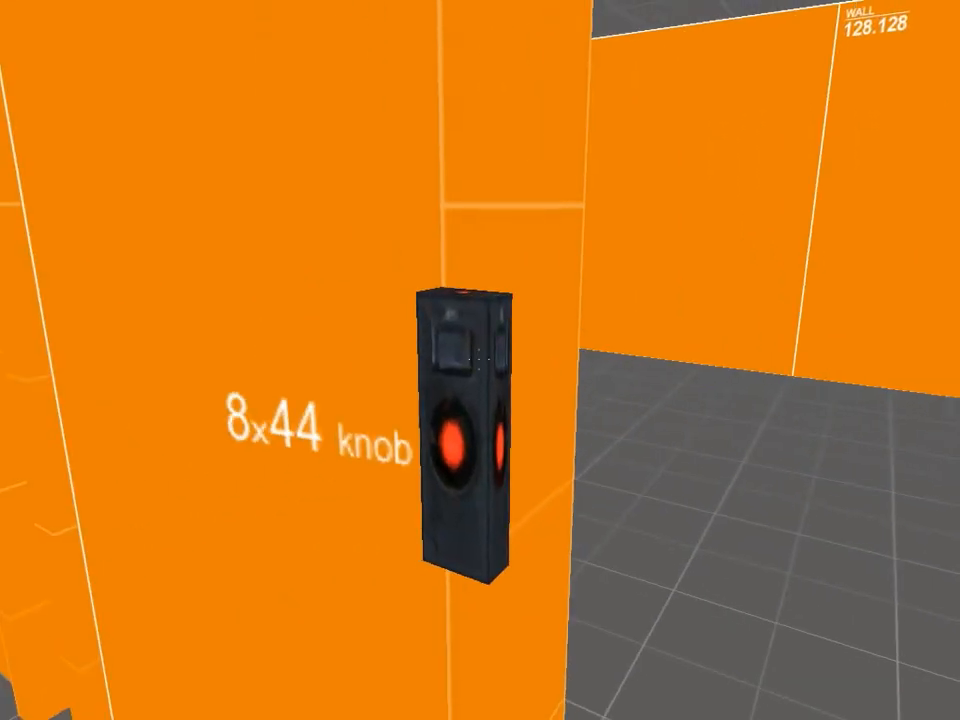
key("e")
key("s")
key("a")
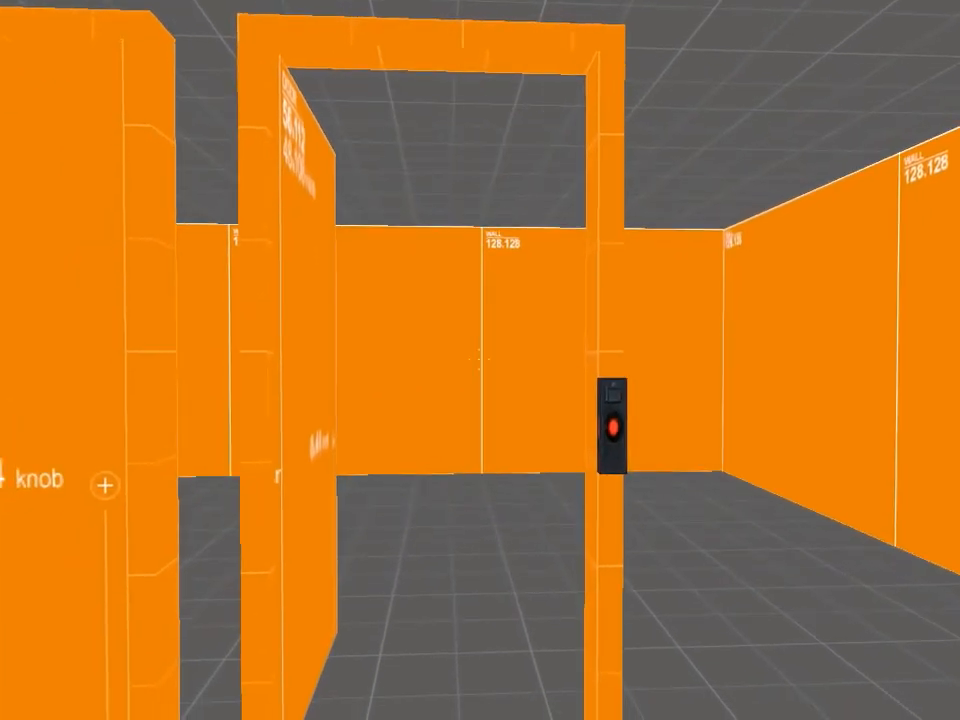
key("e")
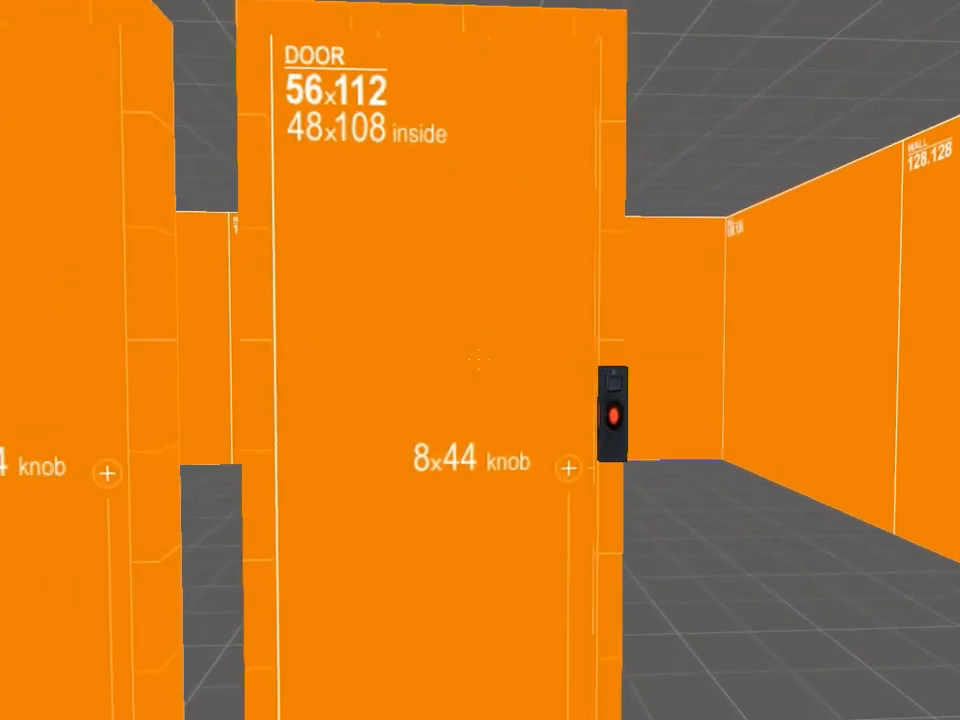
Step: Check the rotating door and its button up close, and back away to view all three doors
key("w")
key("s")
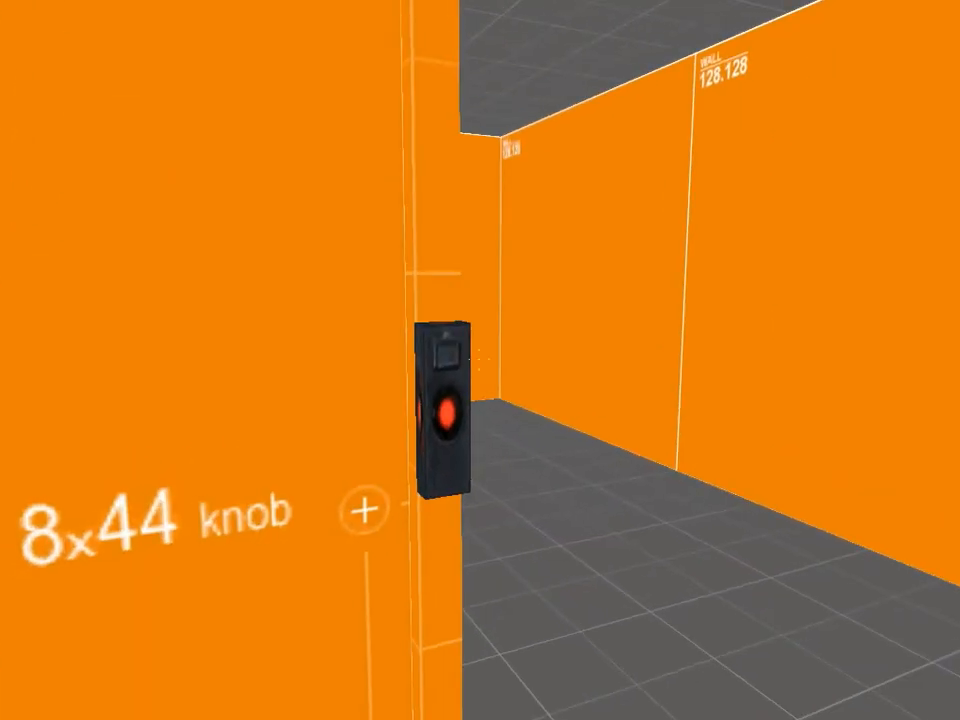
key("w")
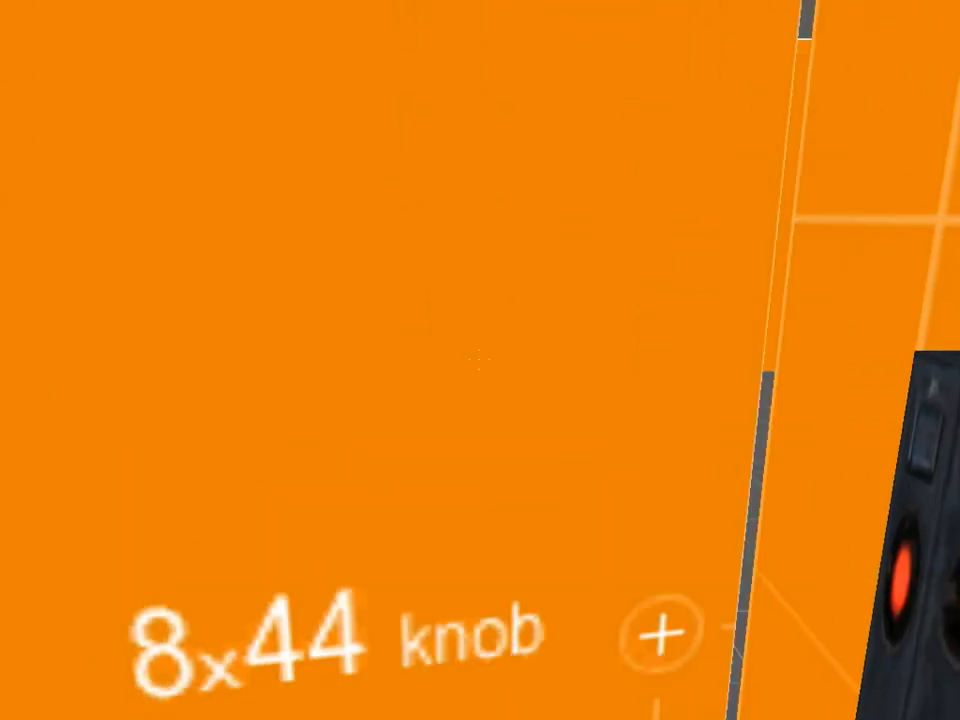
key("s")
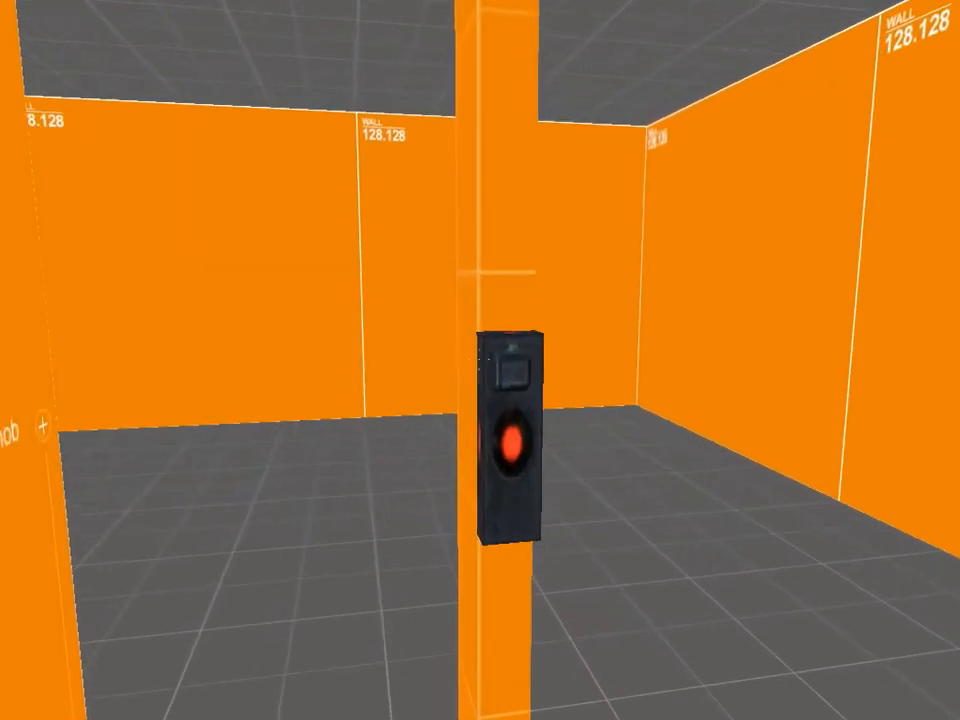
key("a")
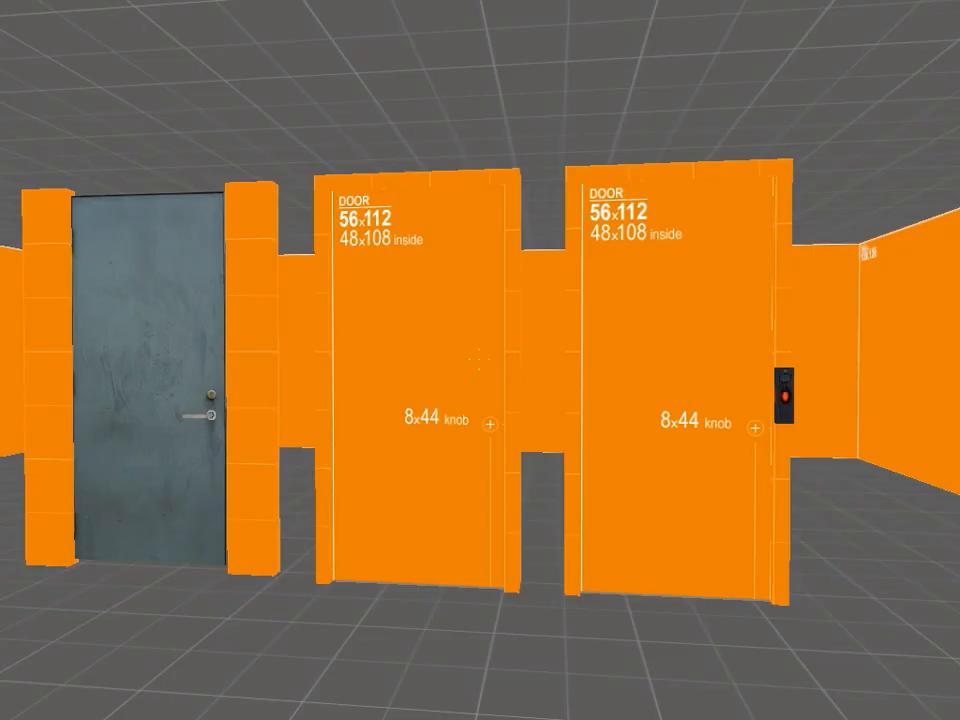
Step: Quit the game with the console command exit and close the compile process window
key("grave")
type("exit")
key("Return")
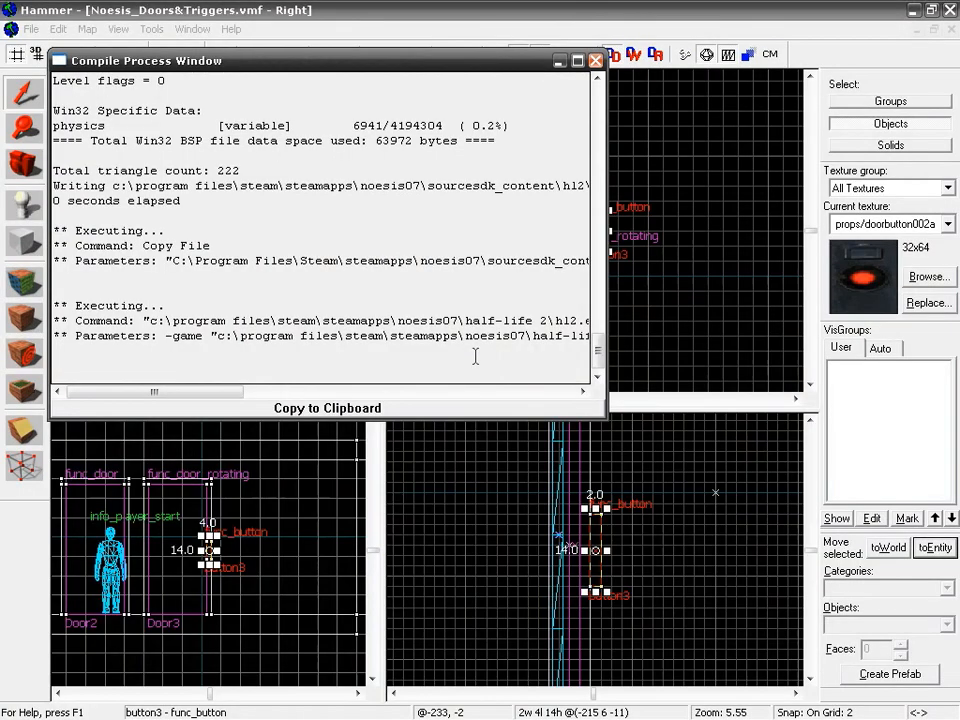
left_click(596, 60)
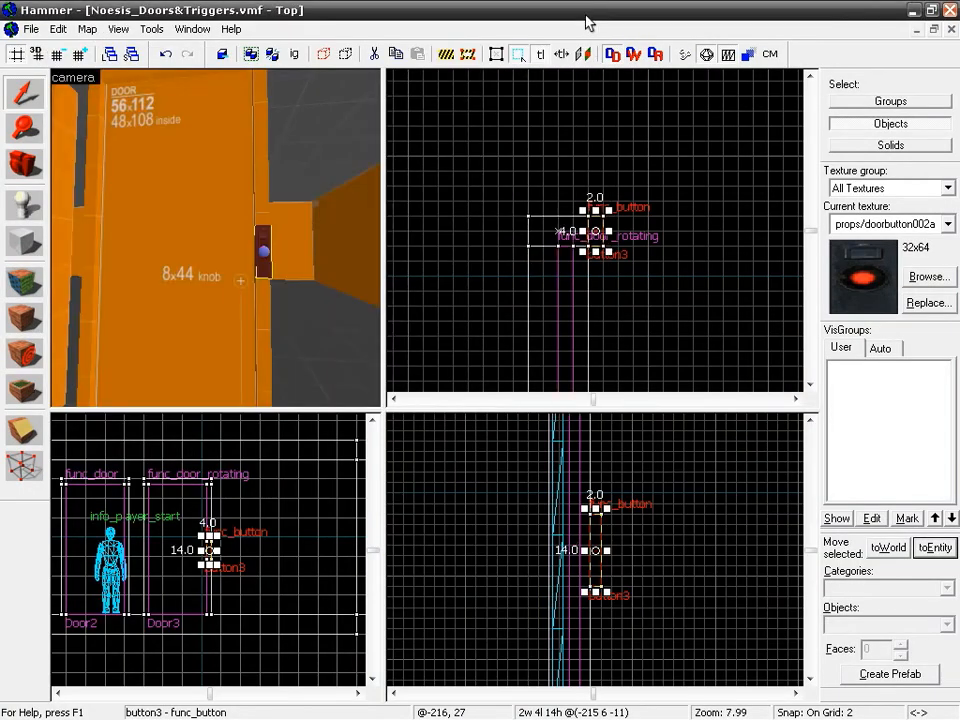
key("s")
key("a")
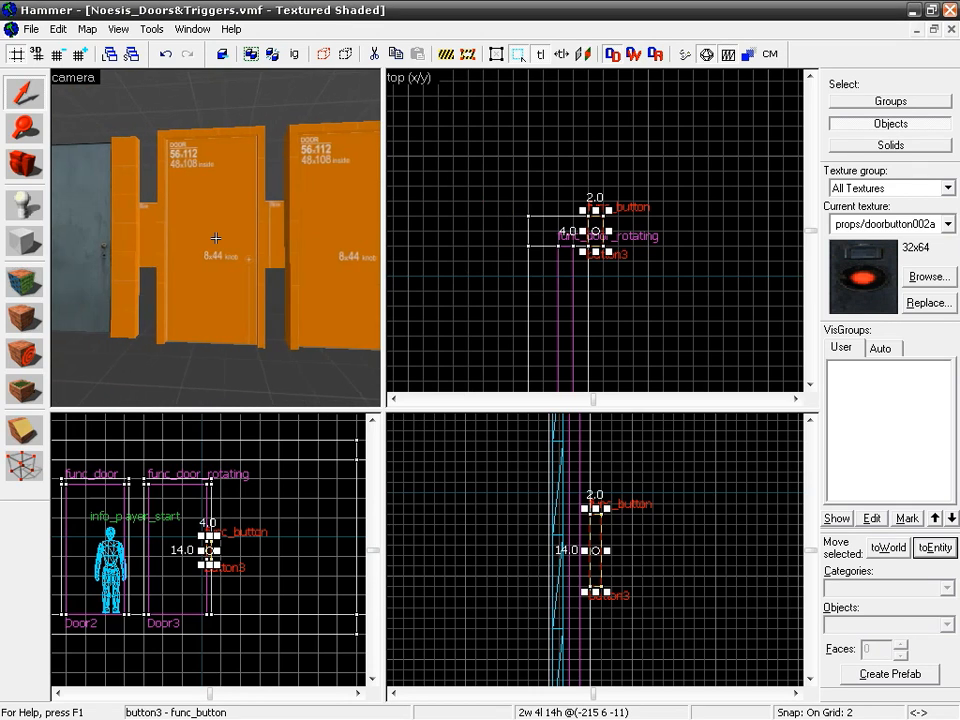
Step: Check the flags of the sliding door Door2 and apply its object properties
key("z")
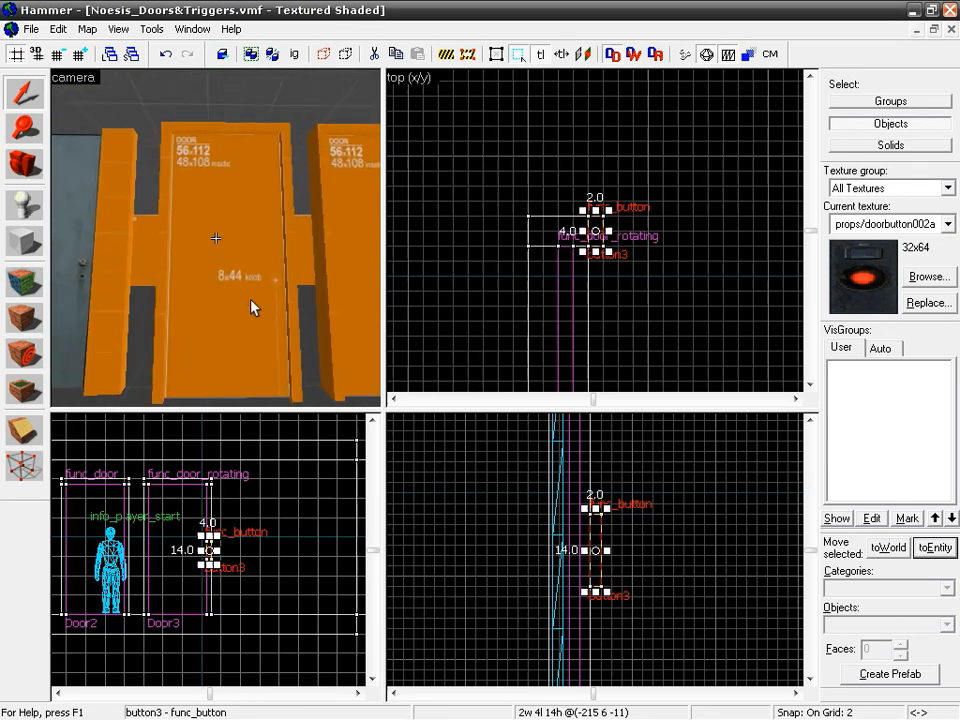
key("z")
key("s")
key("w")
key("z")
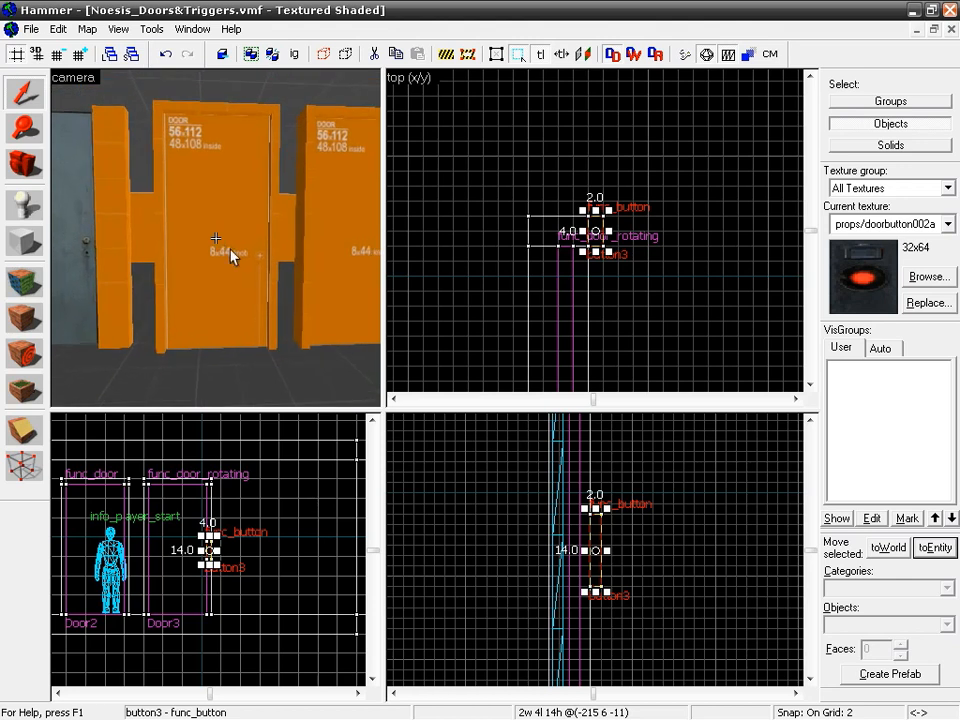
left_click(242, 223)
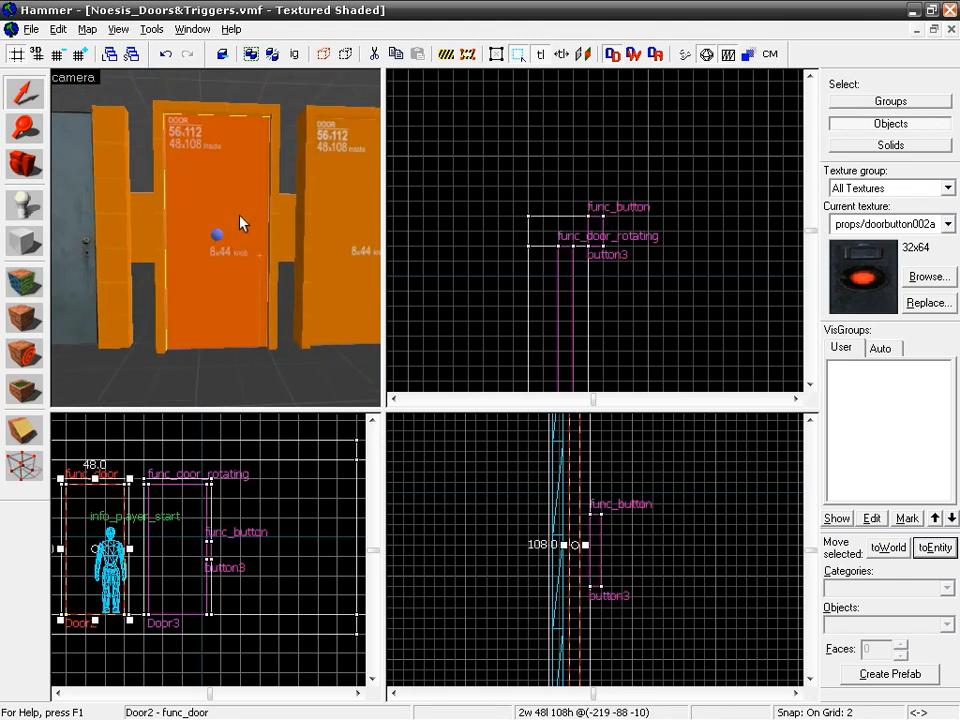
key("alt+Return")
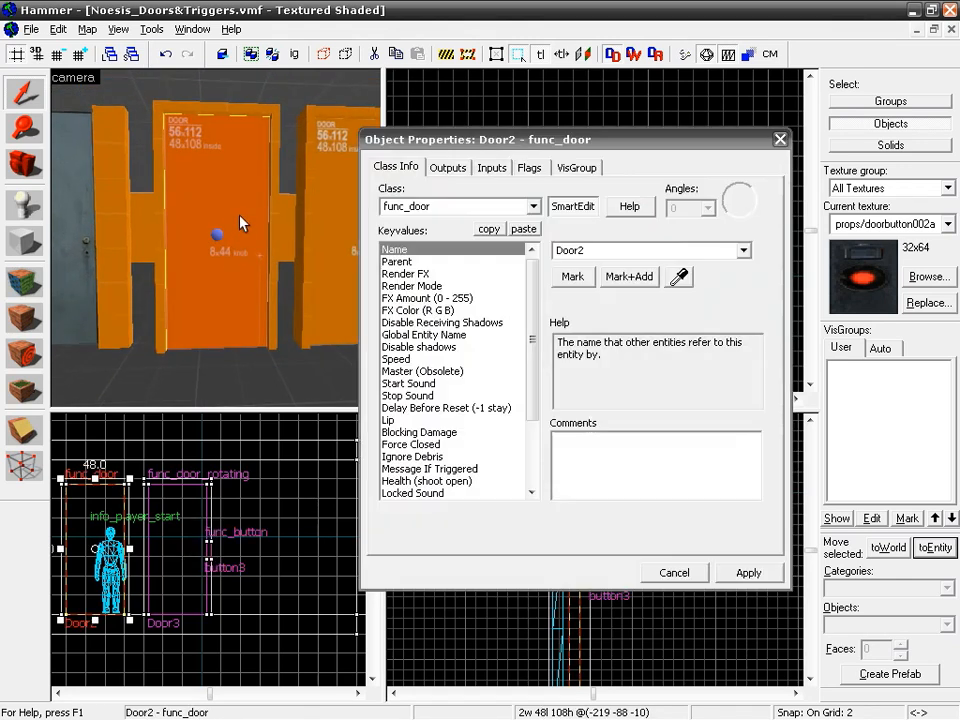
left_click(530, 167)
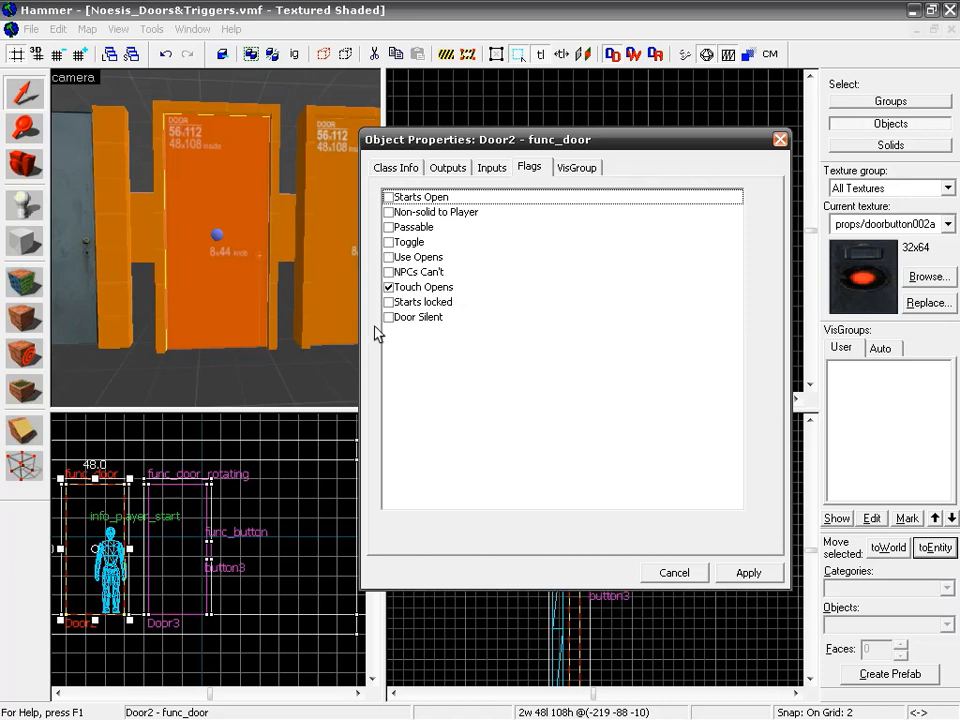
left_click(280, 253)
left_click(745, 572)
left_click(780, 139)
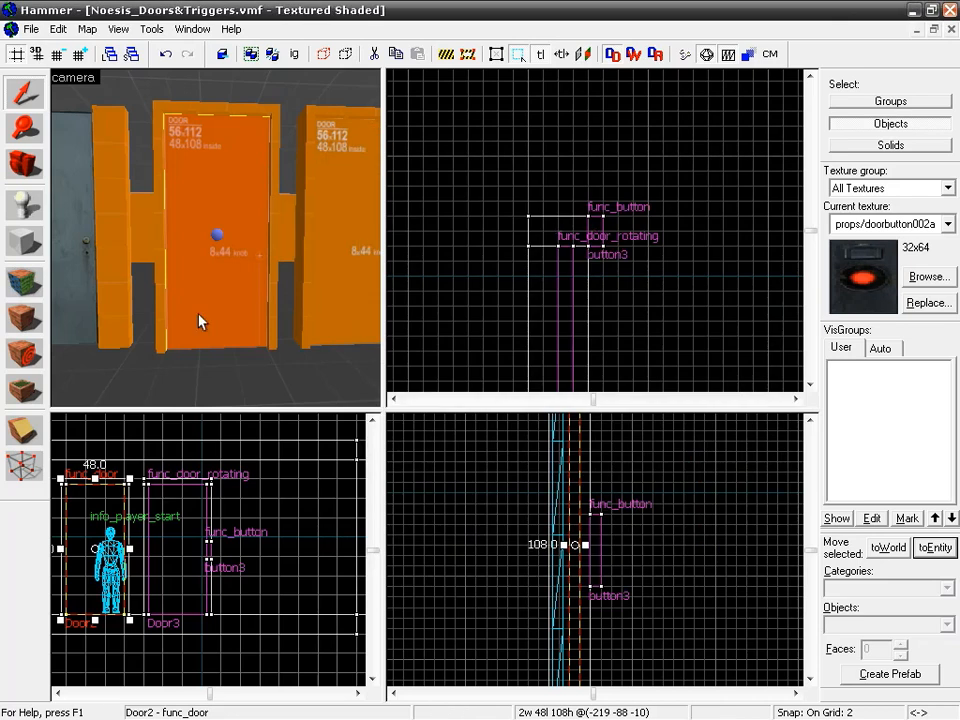
Step: Outline a block 6 by 6 units and 40 units high on the floor in front of Door2's edge nearest Door3
left_click(27, 242)
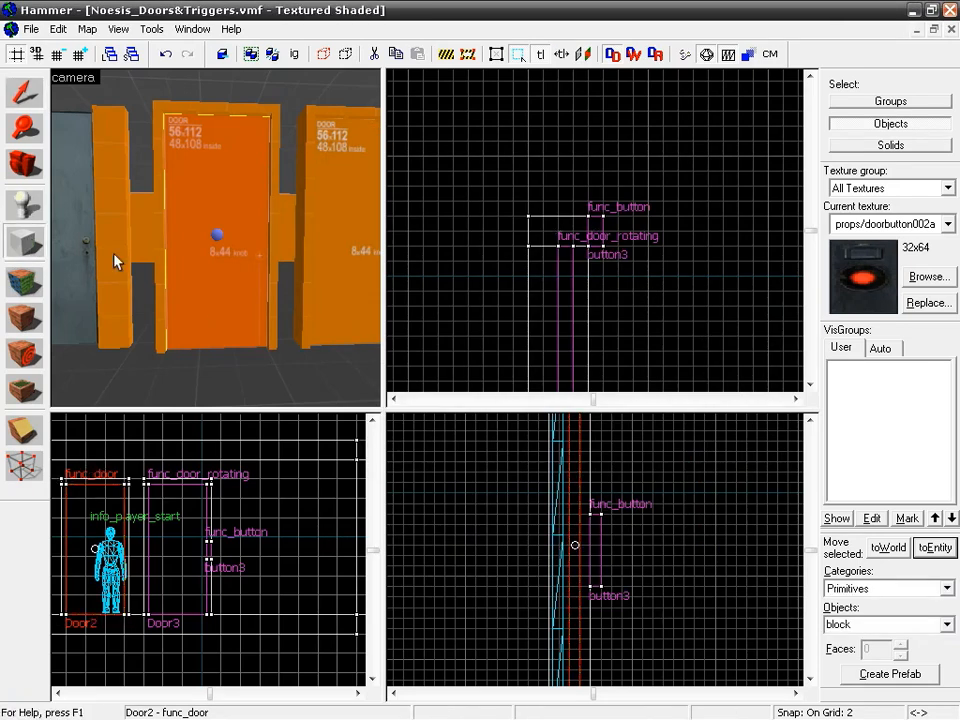
scroll(637, 527, "down", 6)
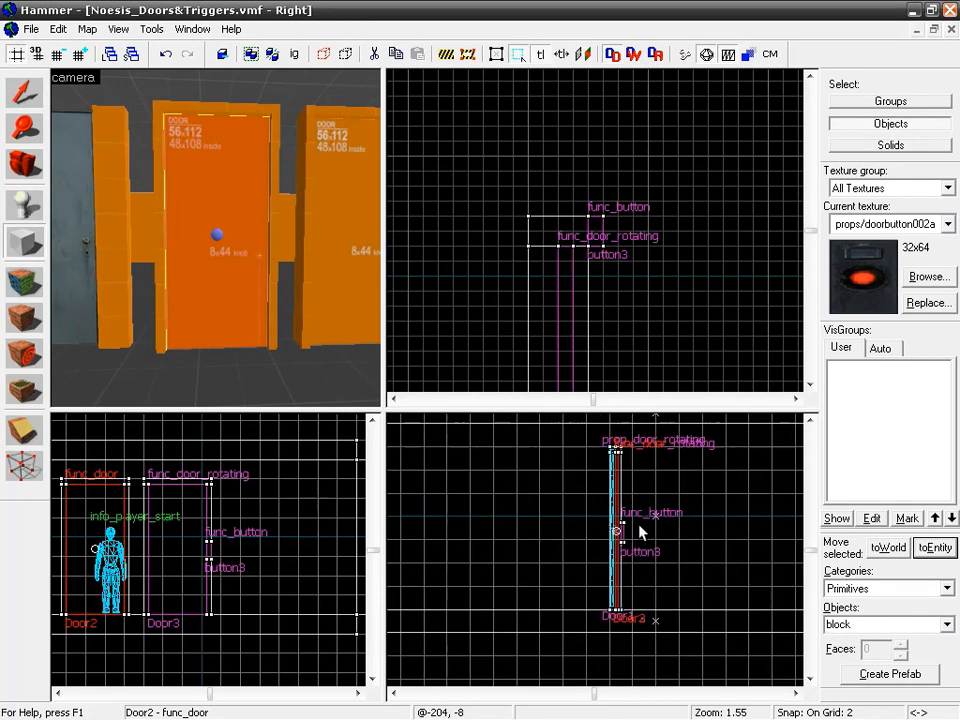
middle_click_drag(676, 551, 659, 617)
middle_click_drag(633, 332, 606, 169)
scroll(612, 327, "down", 5)
scroll(612, 327, "down", 3)
middle_click_drag(636, 325, 609, 141)
scroll(620, 241, "up", 4)
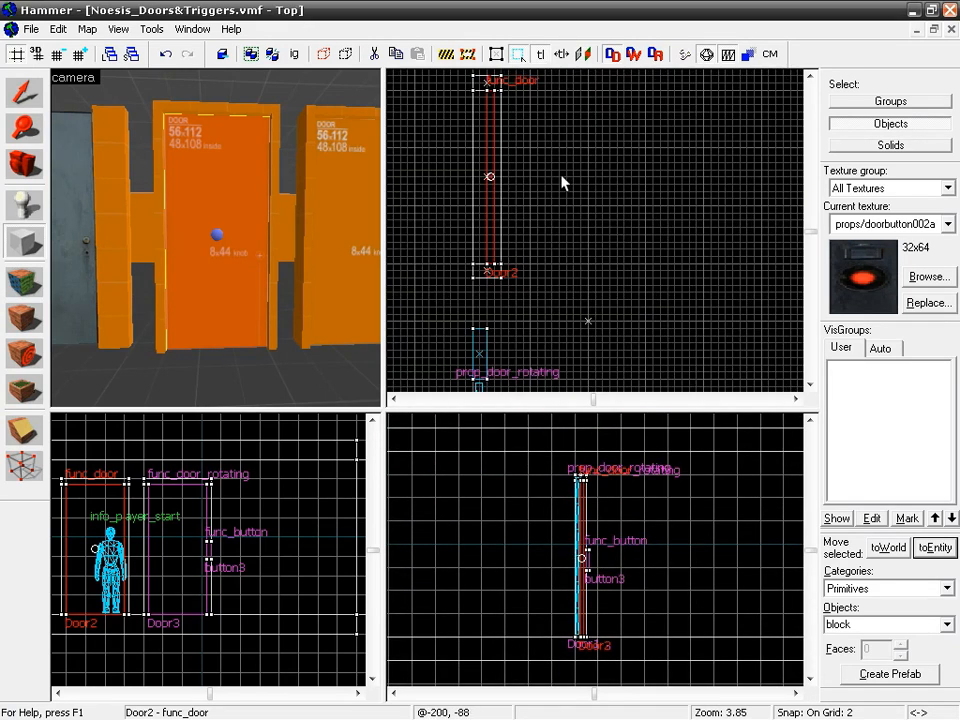
middle_click_drag(565, 180, 574, 256)
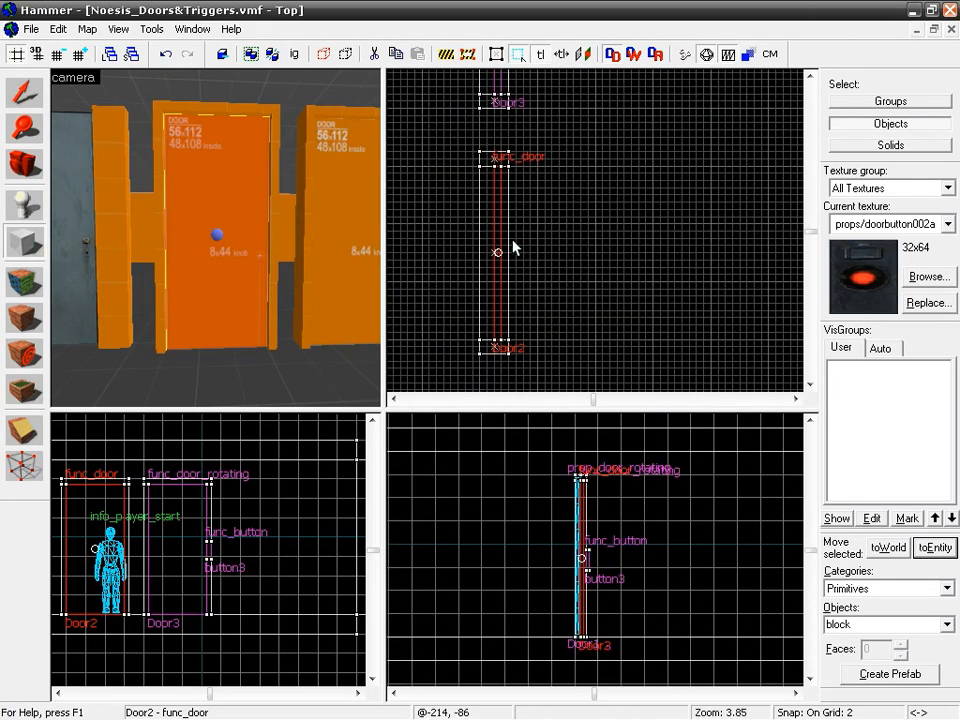
left_click_drag(538, 189, 566, 178)
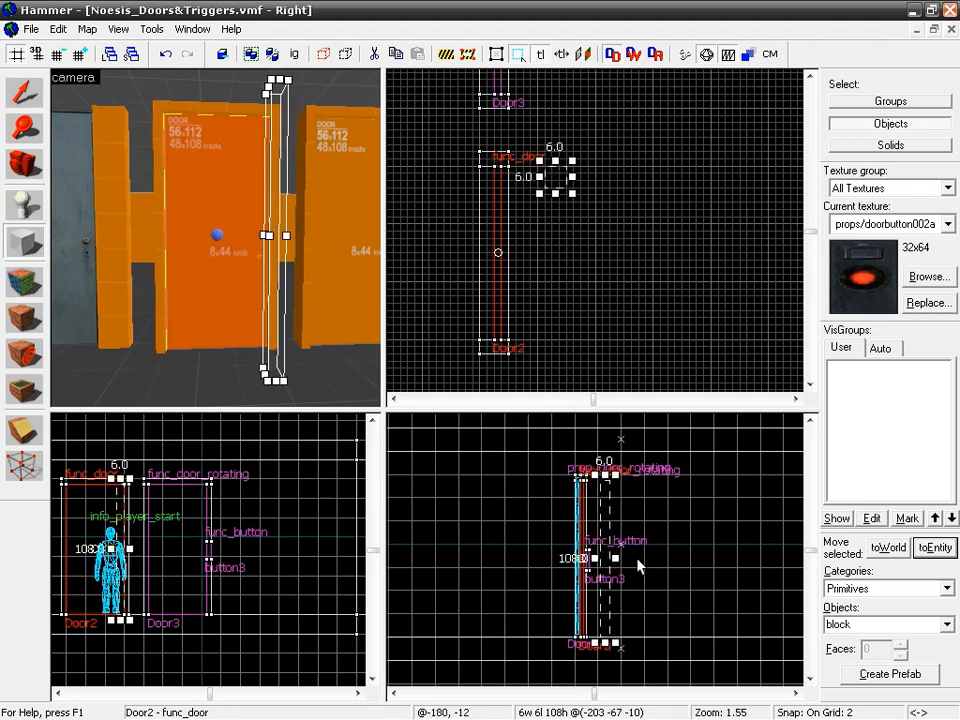
left_click_drag(605, 466, 605, 571)
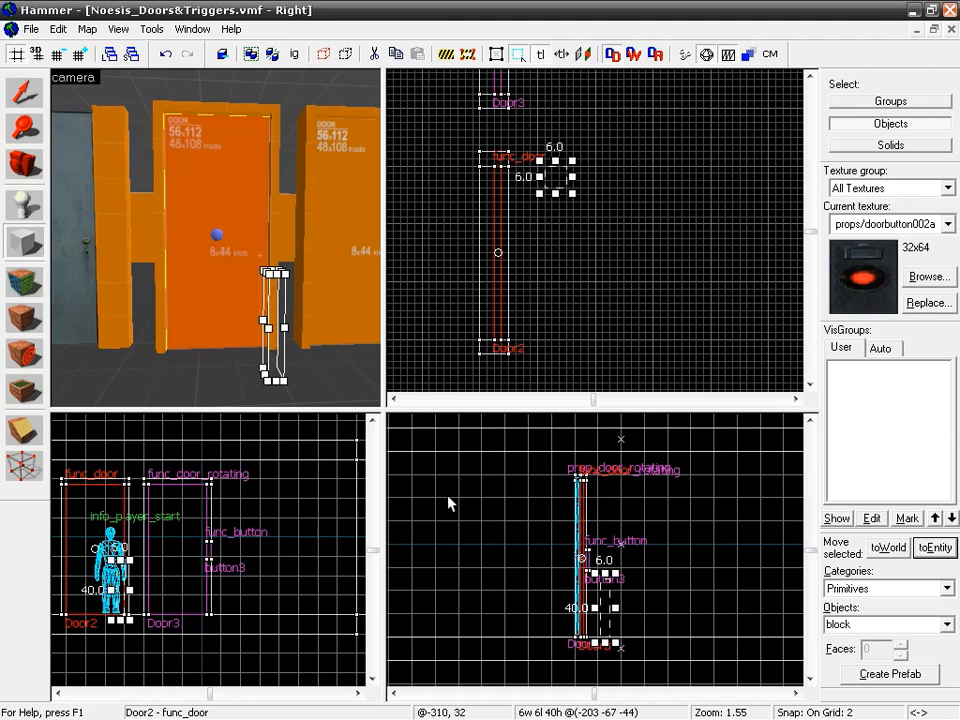
Step: Choose the dev/dev_blendmeasure texture and create the outlined block as a post
left_click(925, 277)
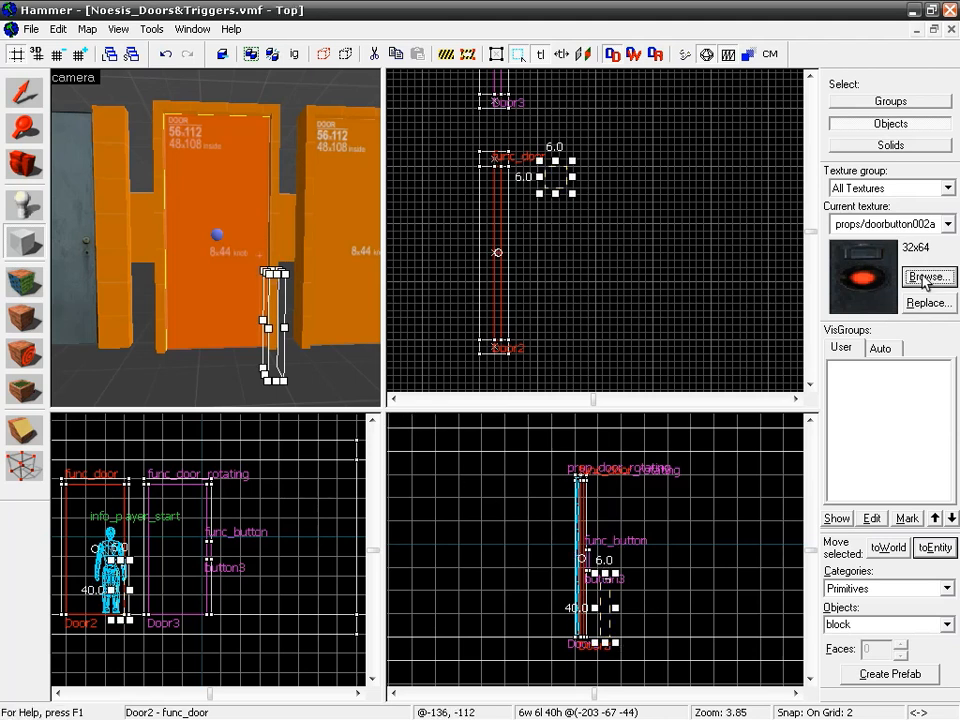
type("dev")
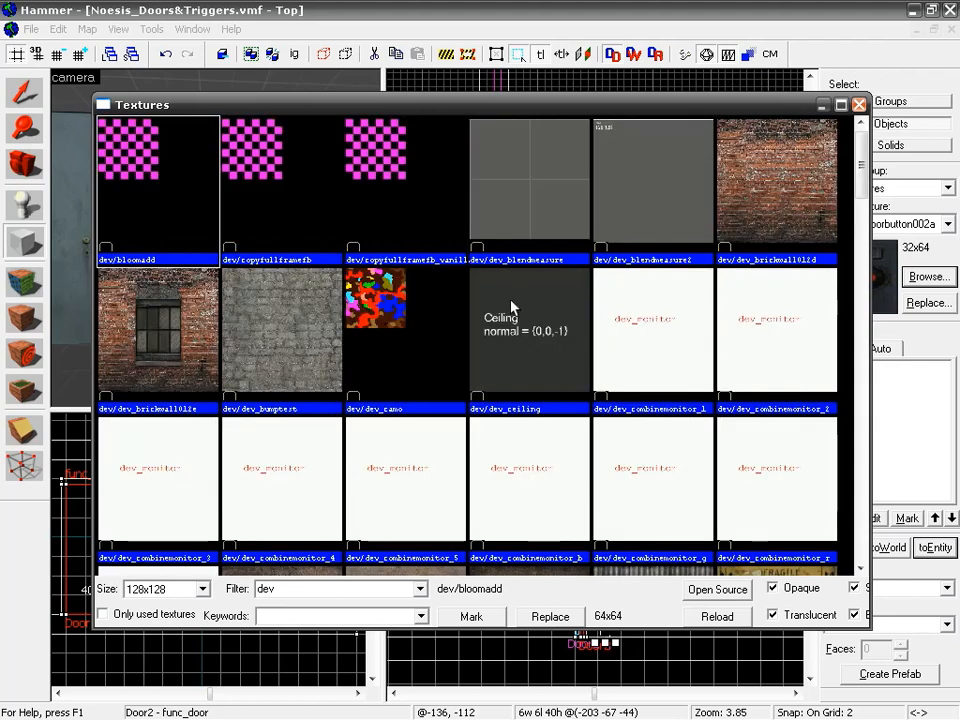
double_click(536, 178)
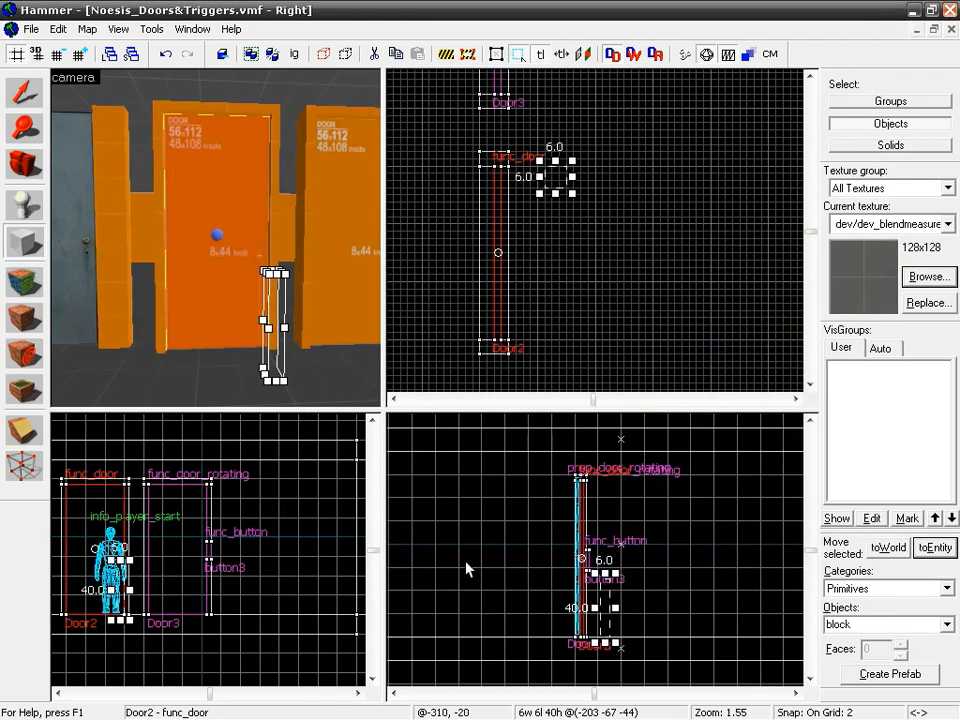
key("Return")
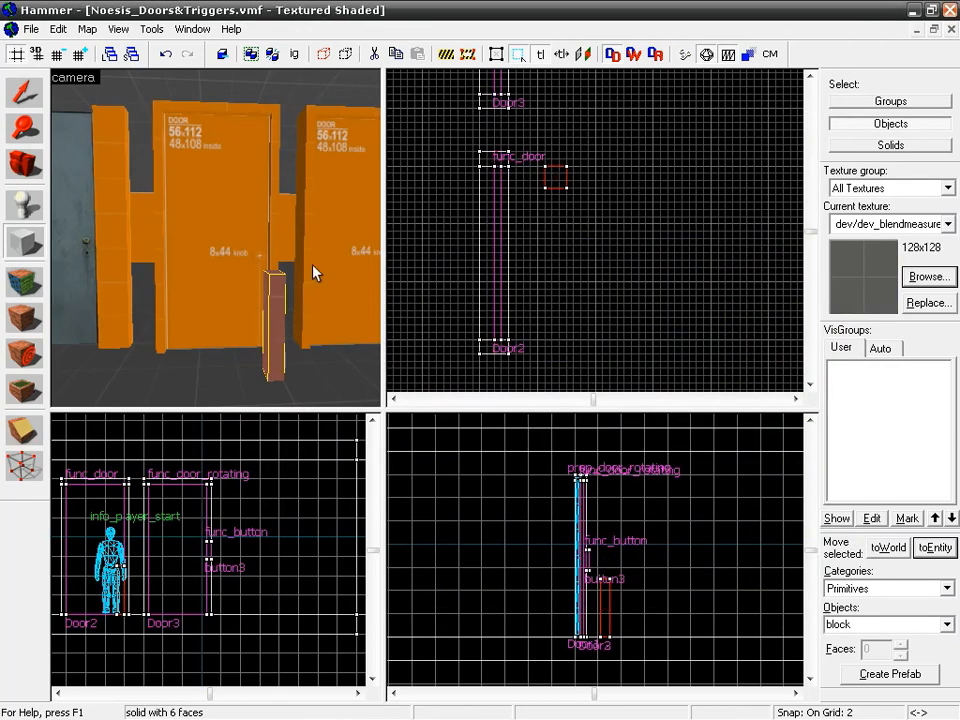
Step: Copy the post onto its own top and shorten the copy to 12 units high
key("z")
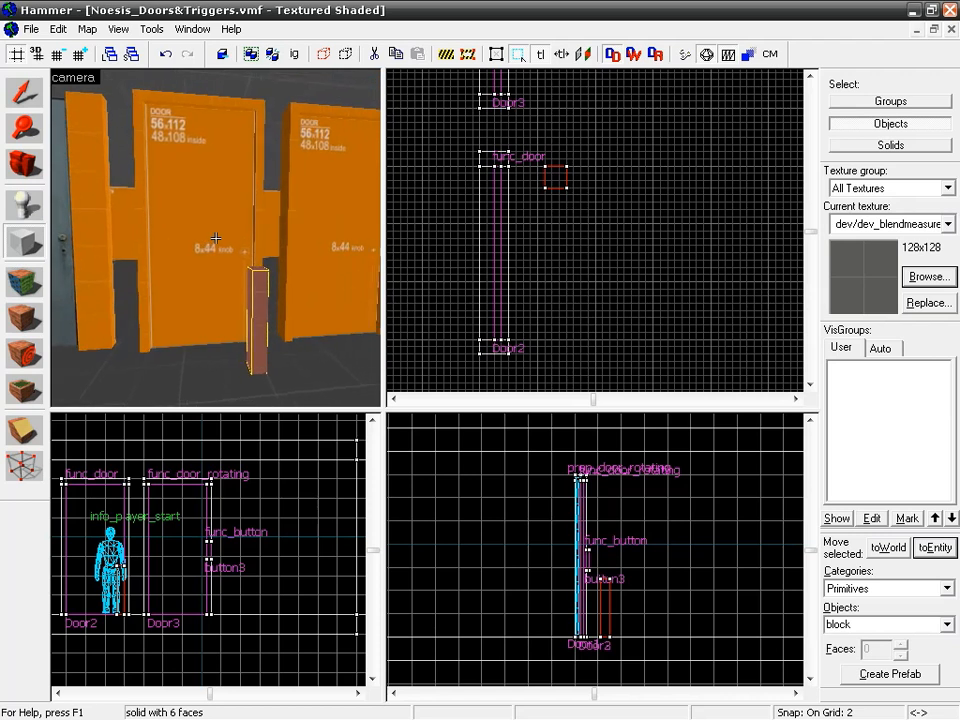
key("w")
key("z")
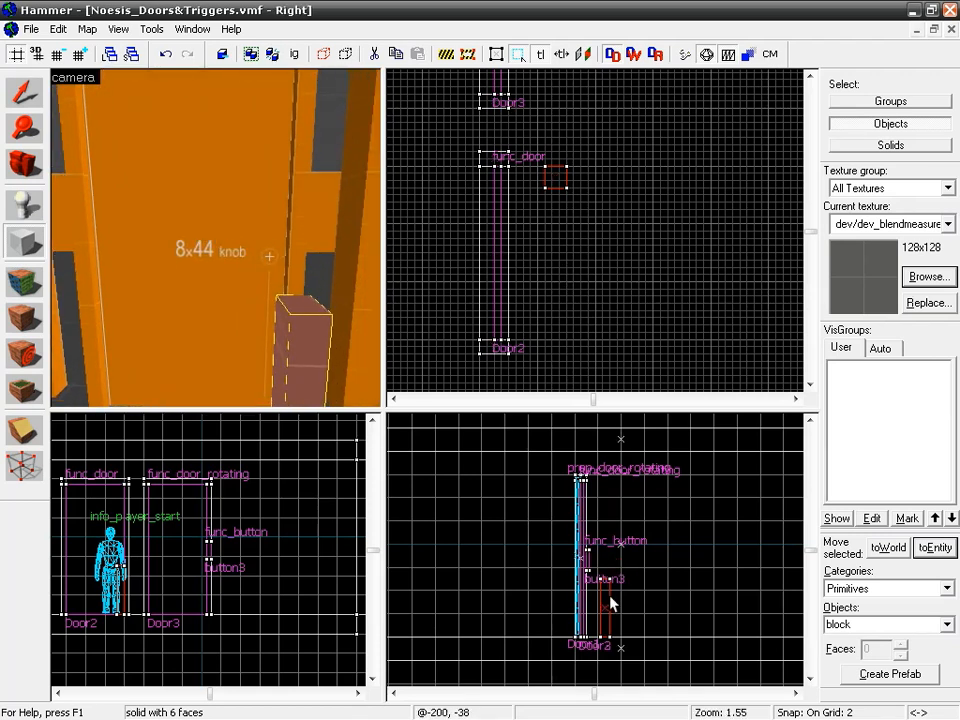
left_click(24, 93)
left_click(278, 310)
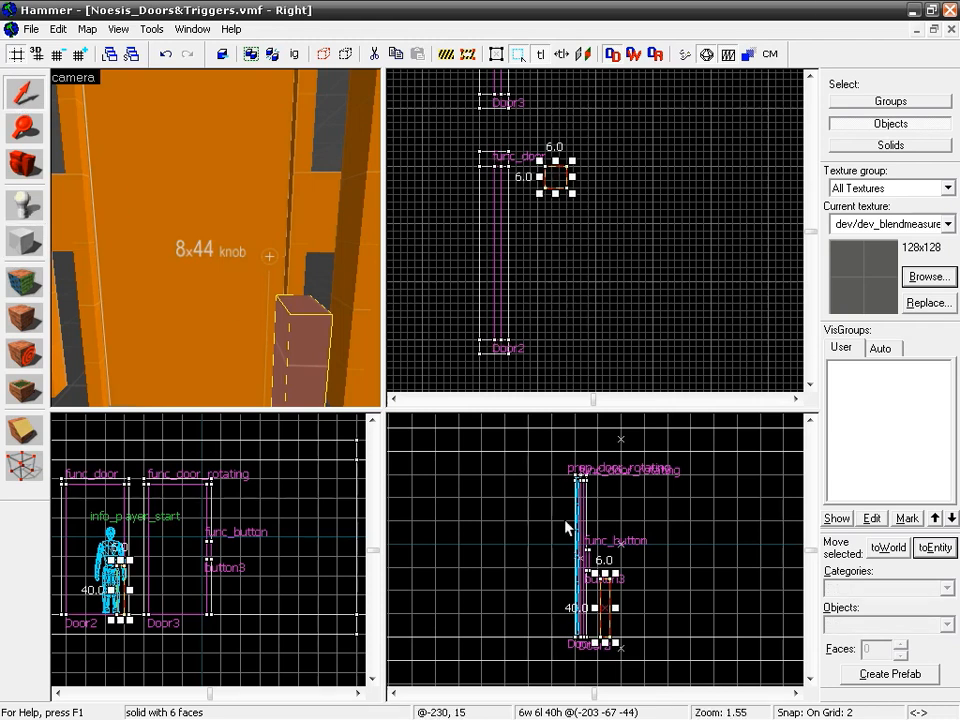
left_click_drag(607, 605, 607, 556)
Step: Lower the two front top vertices of the upper block so its top face slopes away from Door2
key("shift+v")
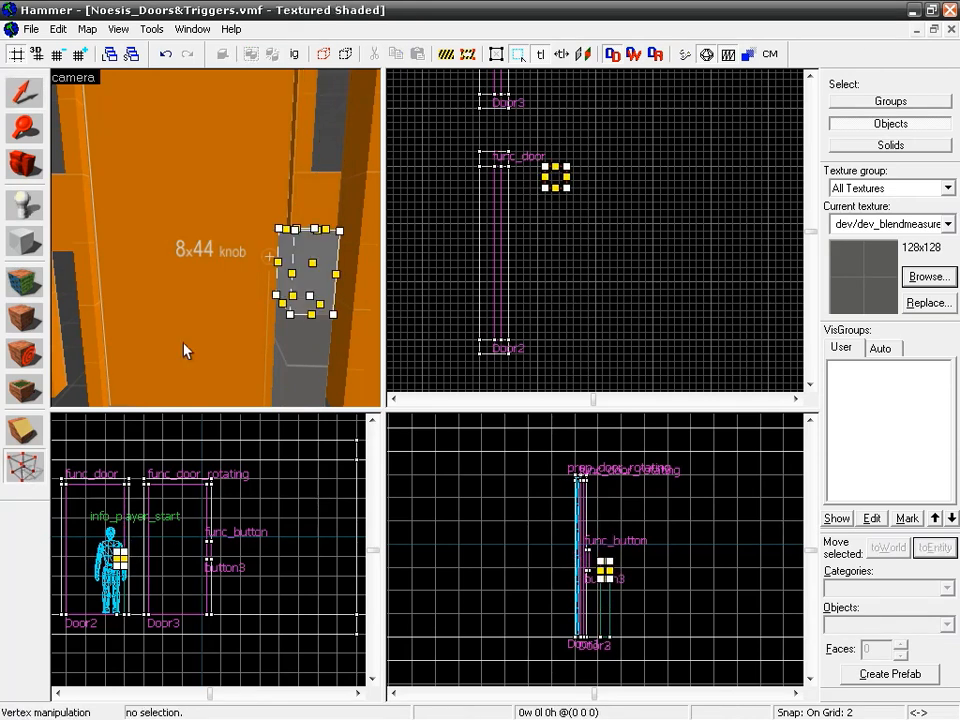
left_click(31, 462)
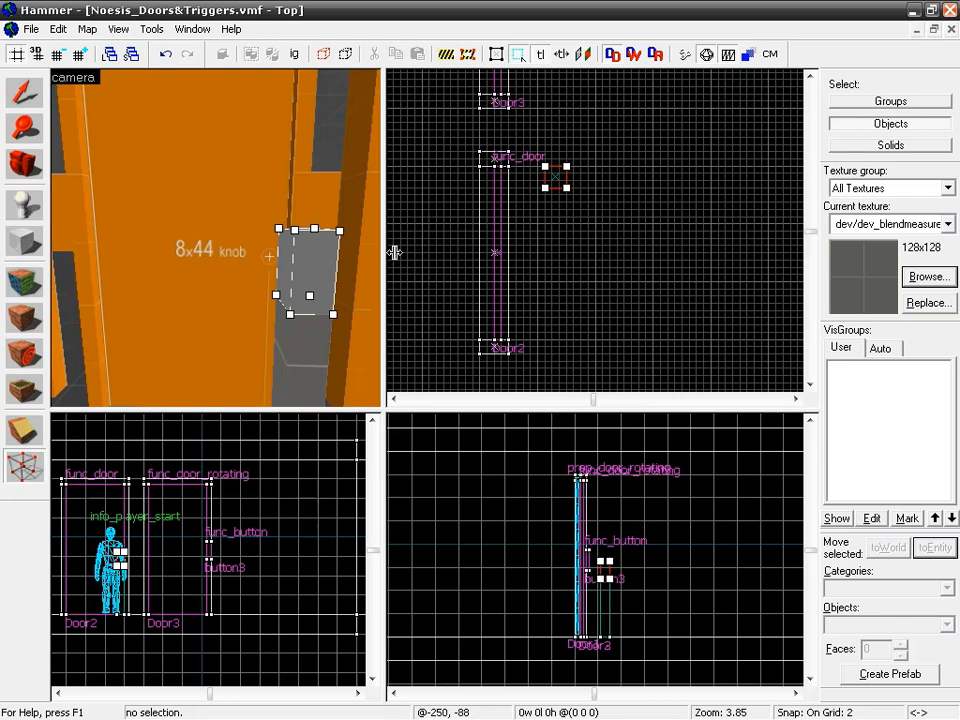
left_click(339, 242)
left_click(340, 231)
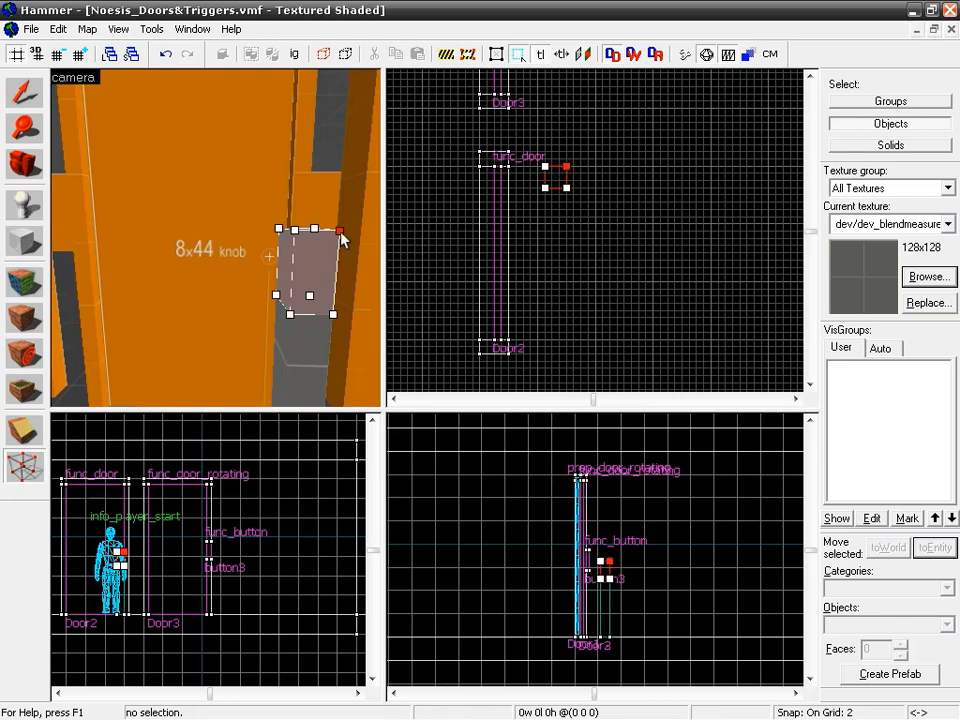
left_click_drag(340, 231, 351, 295)
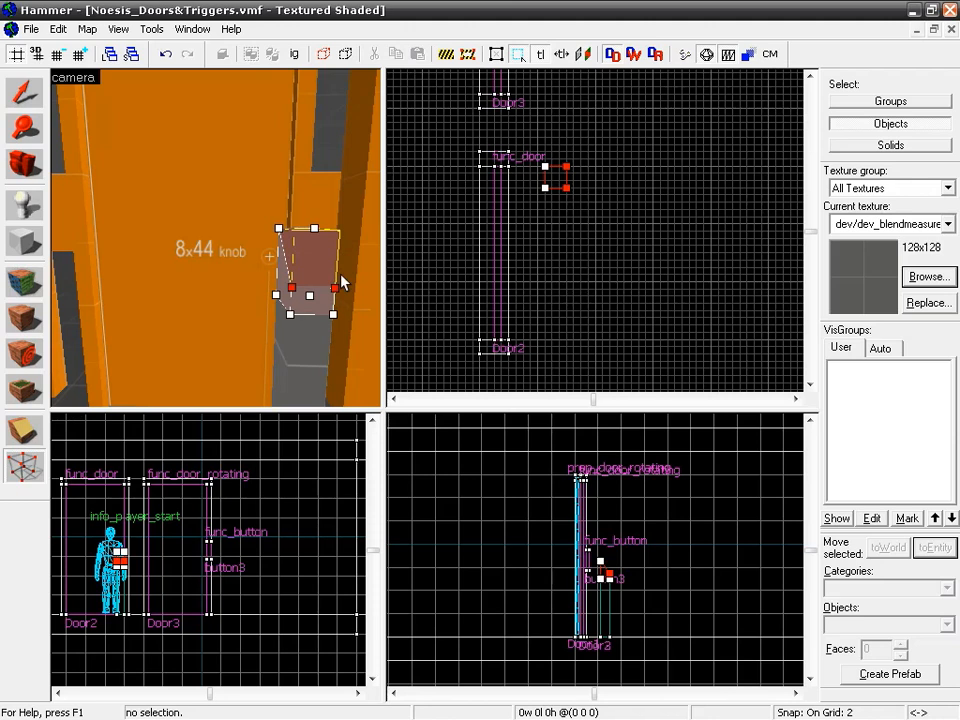
left_click(30, 95)
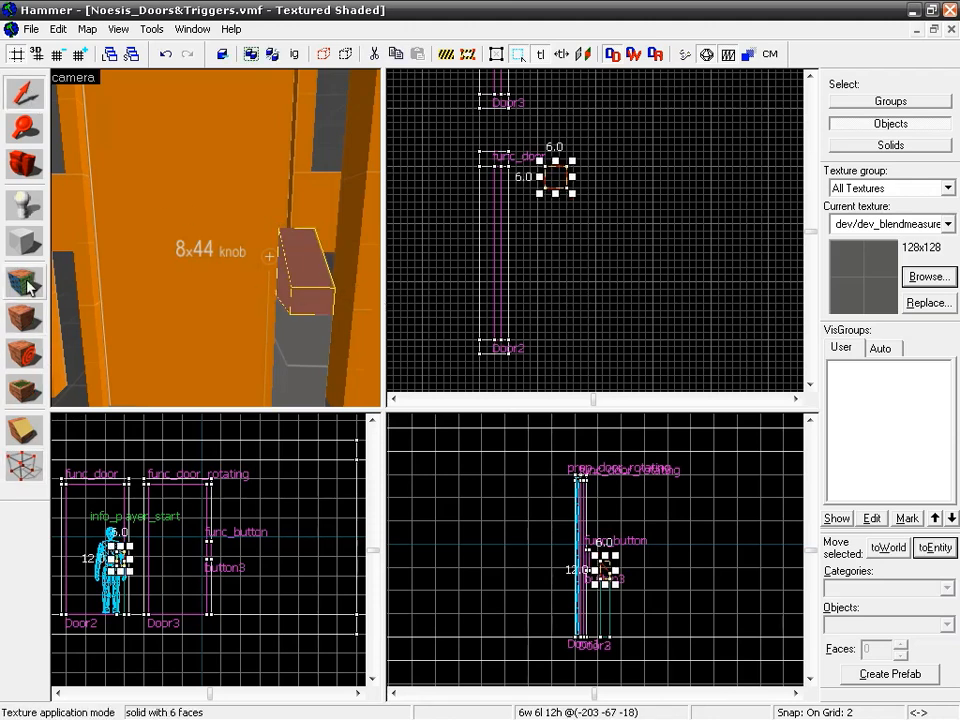
Step: Apply the props/doorbutton002a texture to the sloped face of the upper block
key("shift+a")
left_click(311, 268)
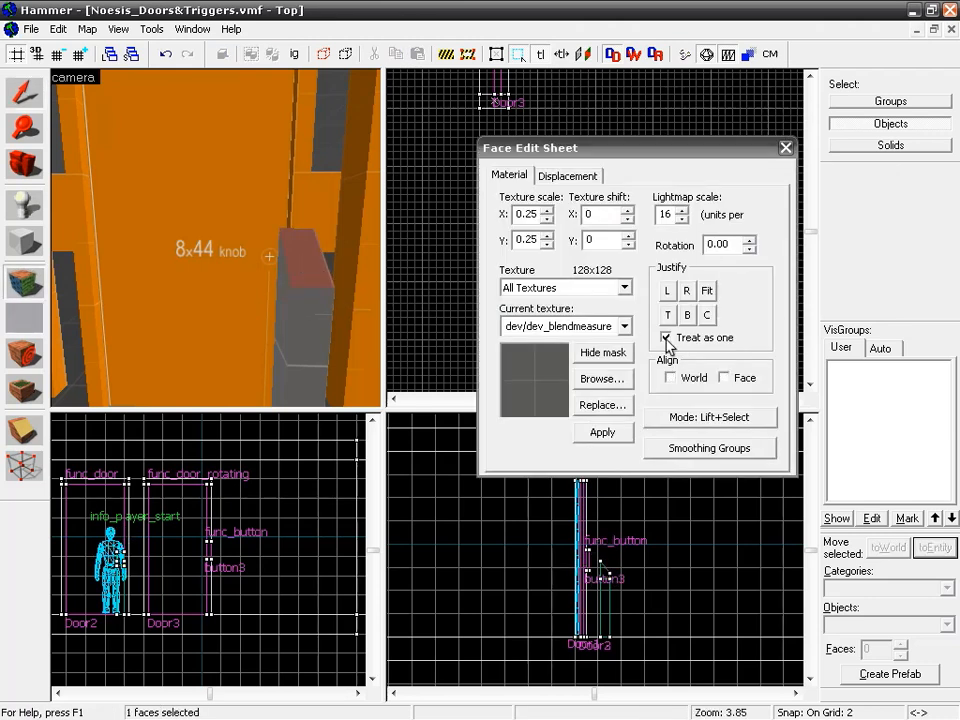
left_click(550, 382)
type("button")
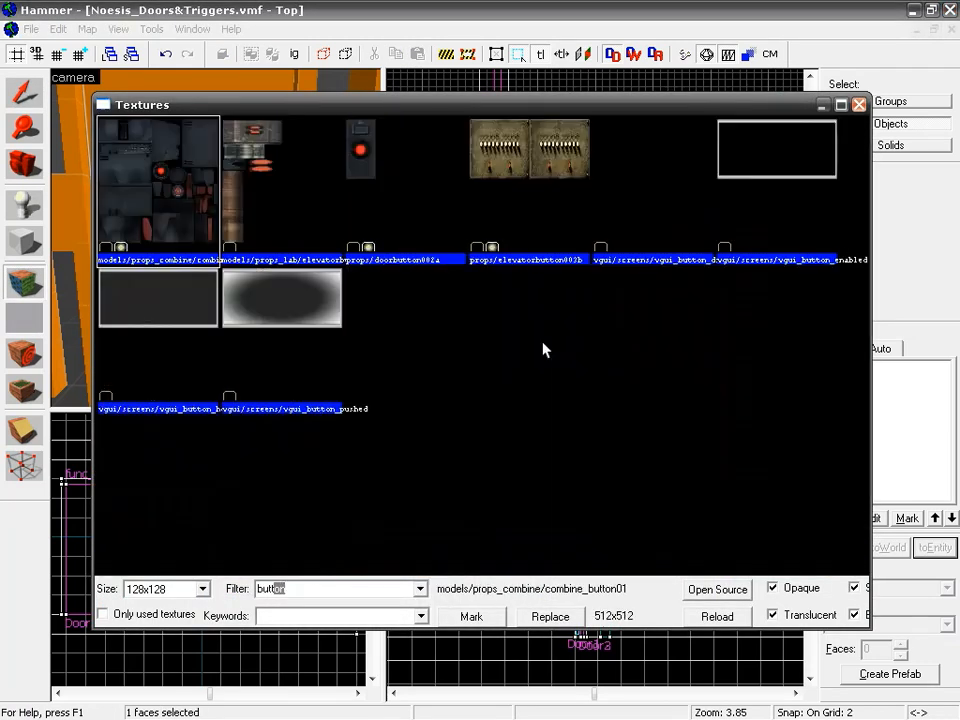
double_click(375, 167)
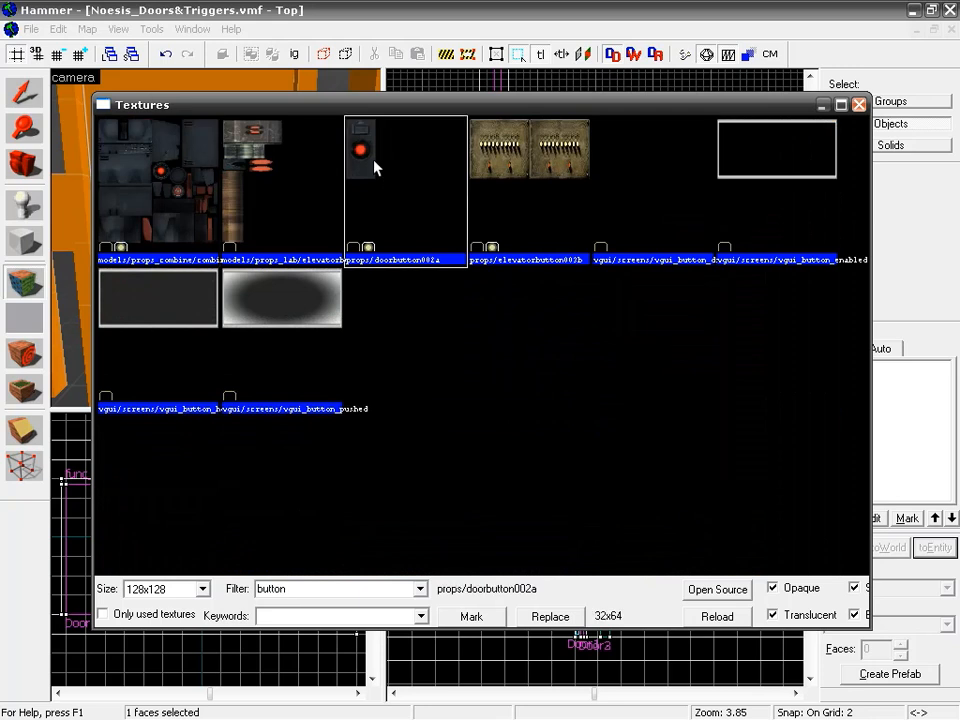
left_click(602, 432)
Step: Rotate the button texture on the sloped face to 90 degrees and fit it to the face
left_click(707, 290)
left_click(717, 245)
type("90")
left_click(602, 434)
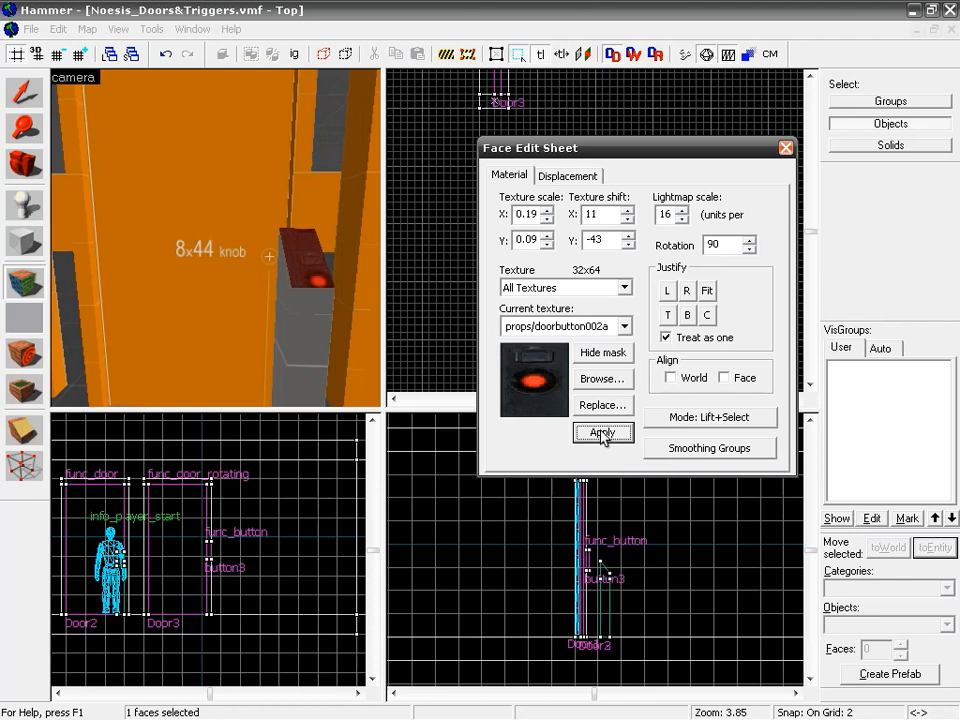
left_click(708, 291)
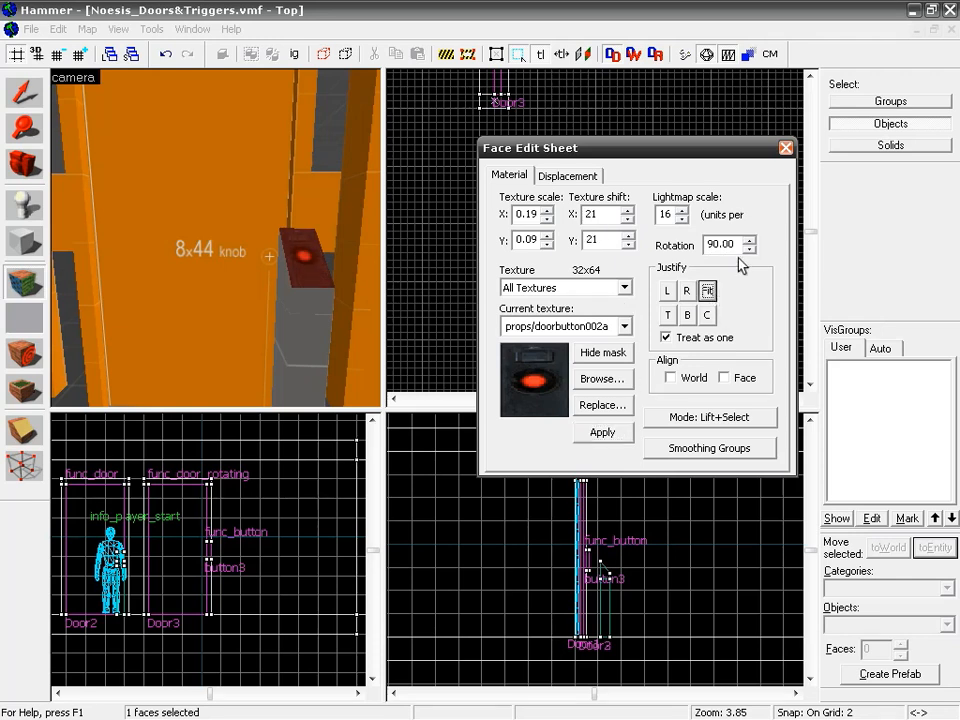
left_click(786, 148)
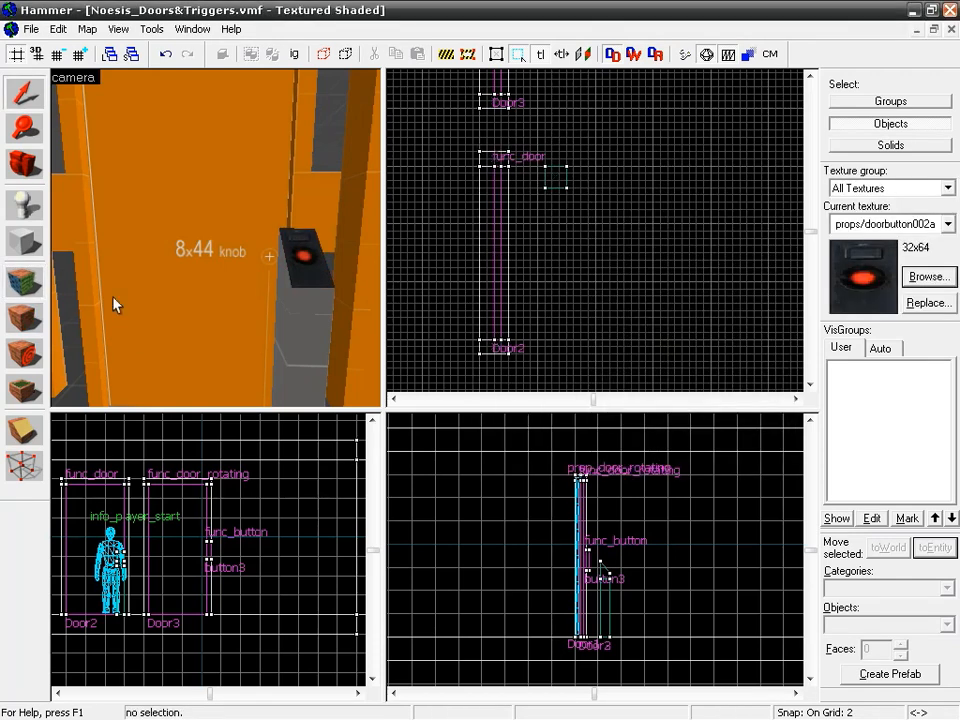
Step: Turn the sloped button block on the post into a func_button entity named button2
left_click(310, 262)
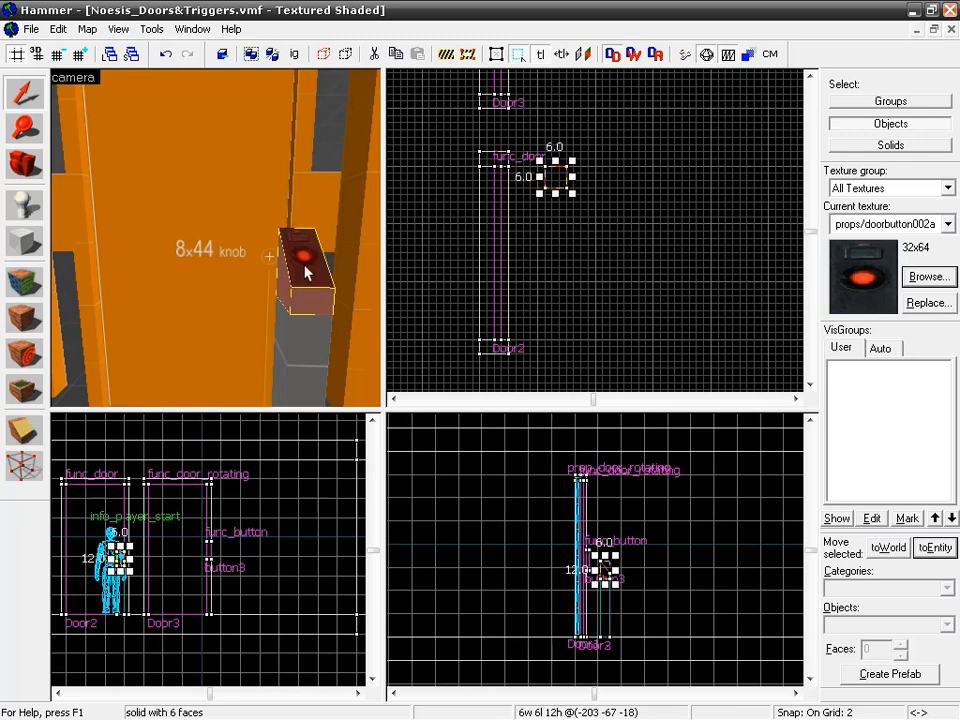
left_click(936, 547)
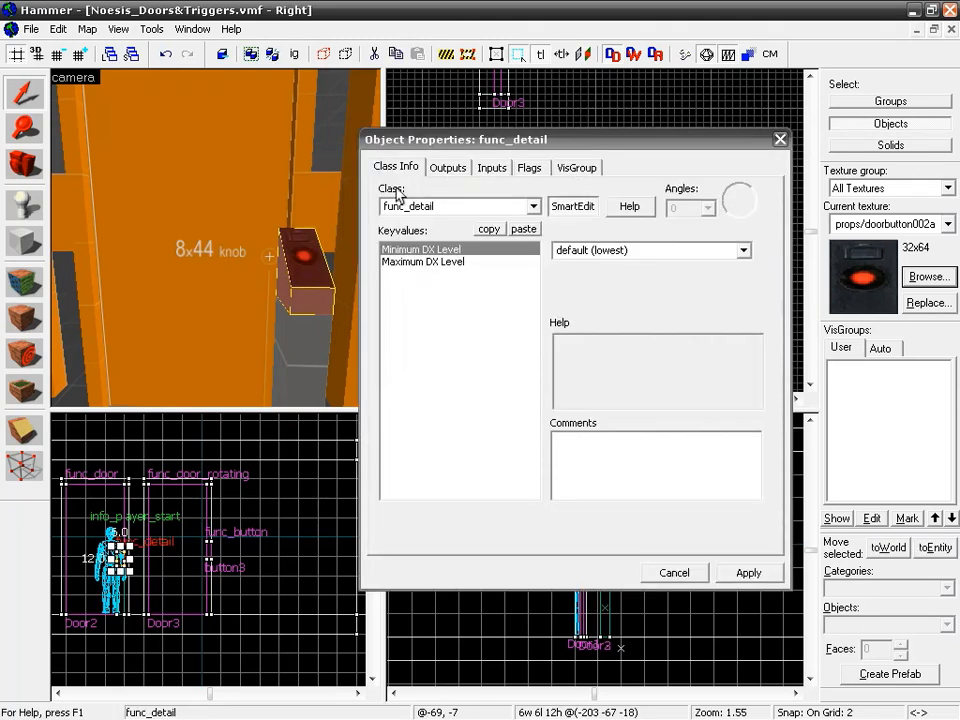
left_click_drag(455, 208, 371, 191)
type("func")
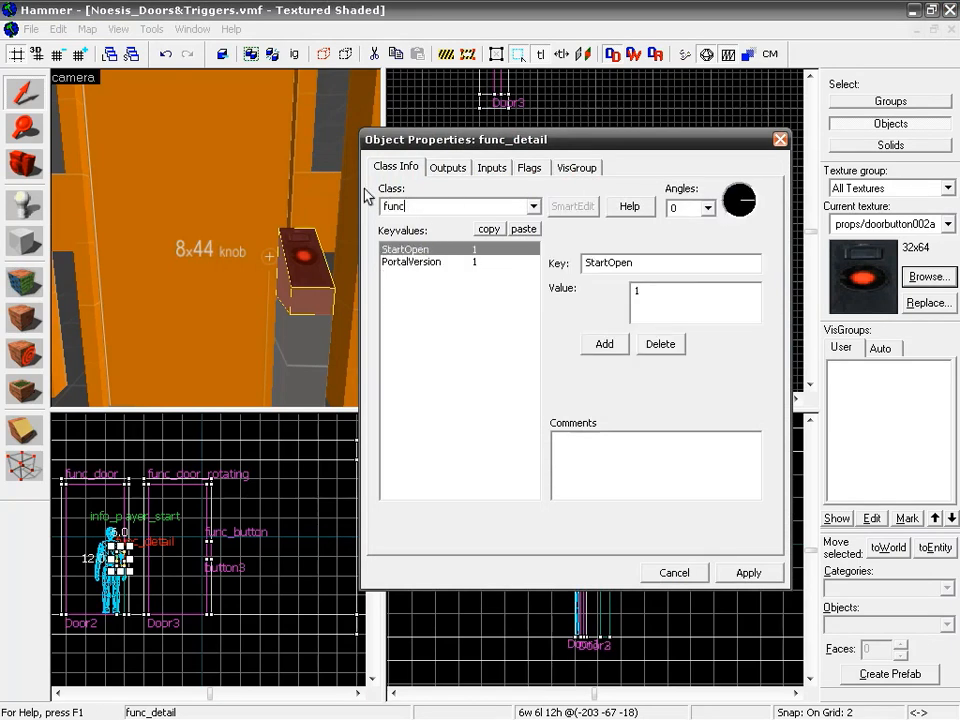
type("t_button")
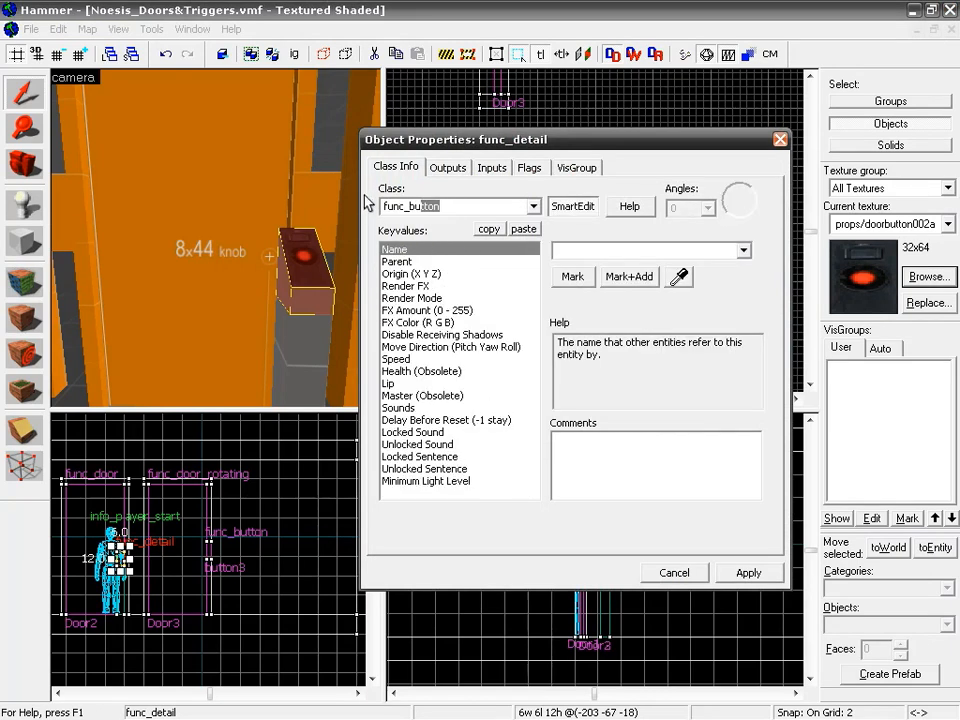
left_click(749, 573)
left_click(629, 251)
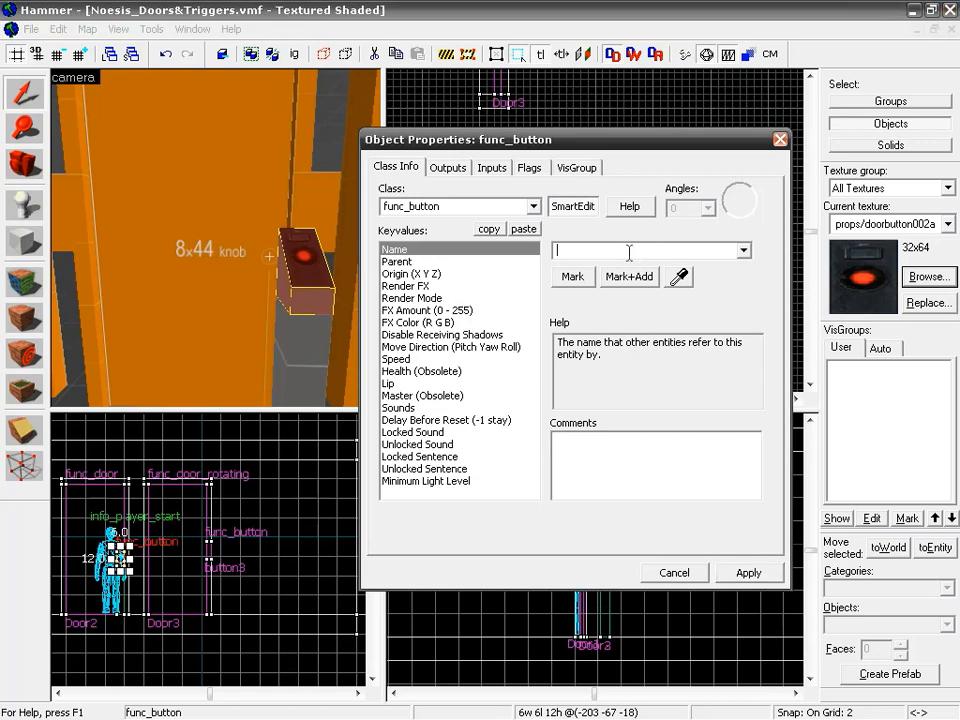
type("button2")
left_click(765, 576)
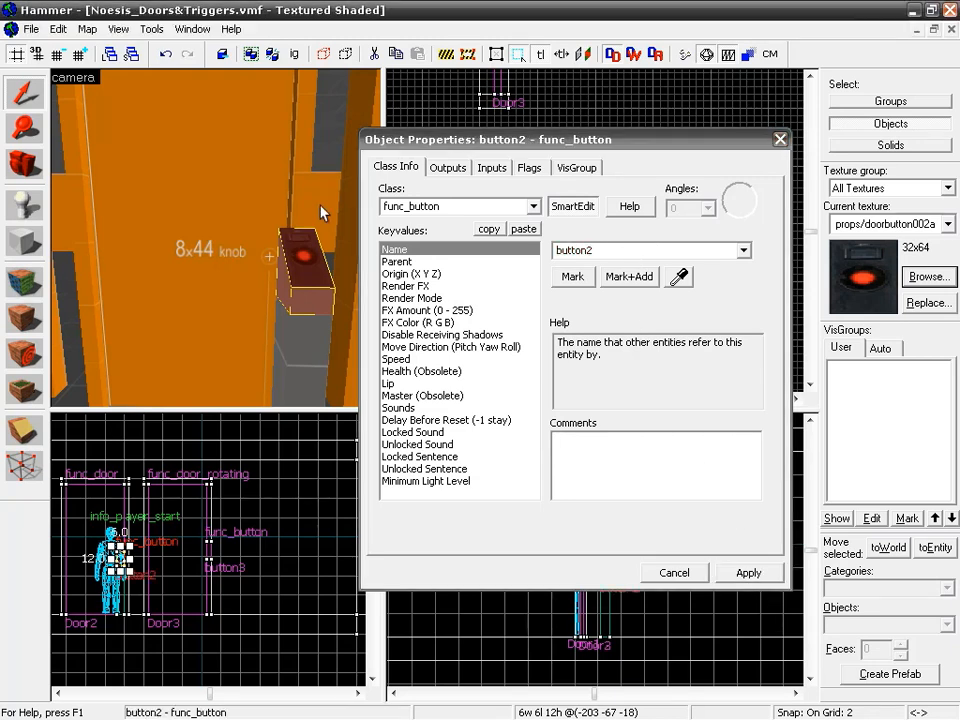
Step: Enable the Starts locked flag on the func_door Door2 and apply it
left_click(213, 208)
left_click(529, 168)
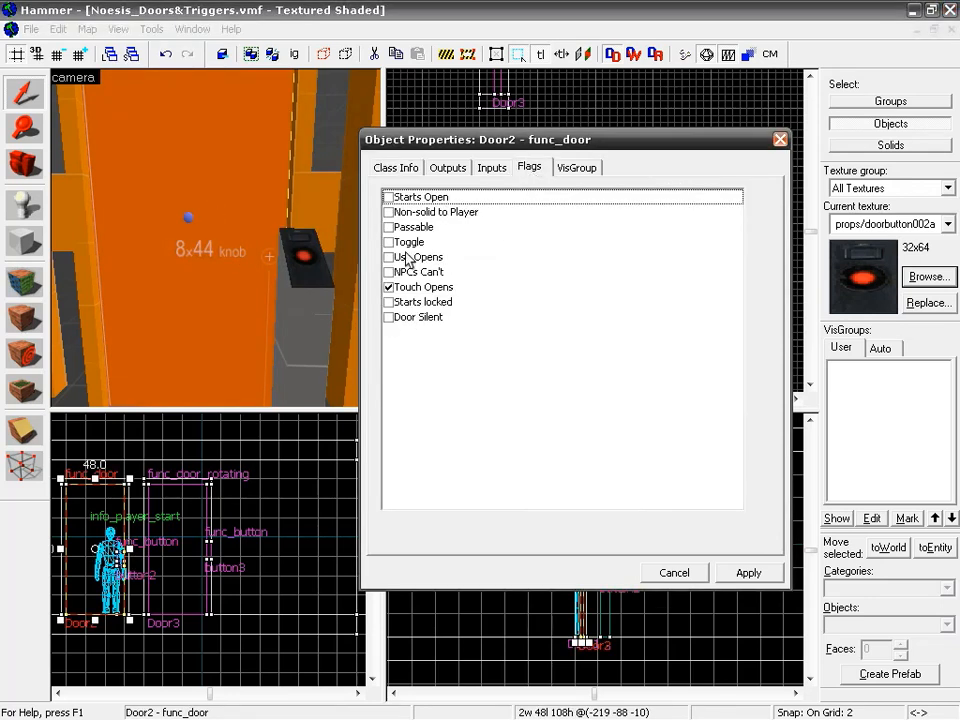
left_click(389, 302)
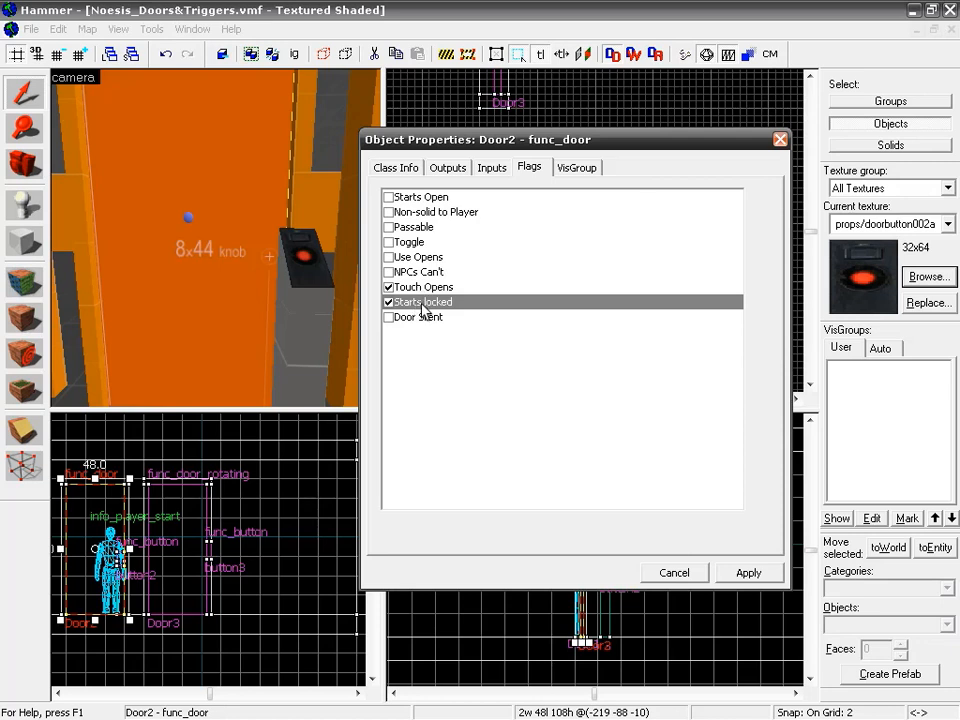
left_click(133, 343)
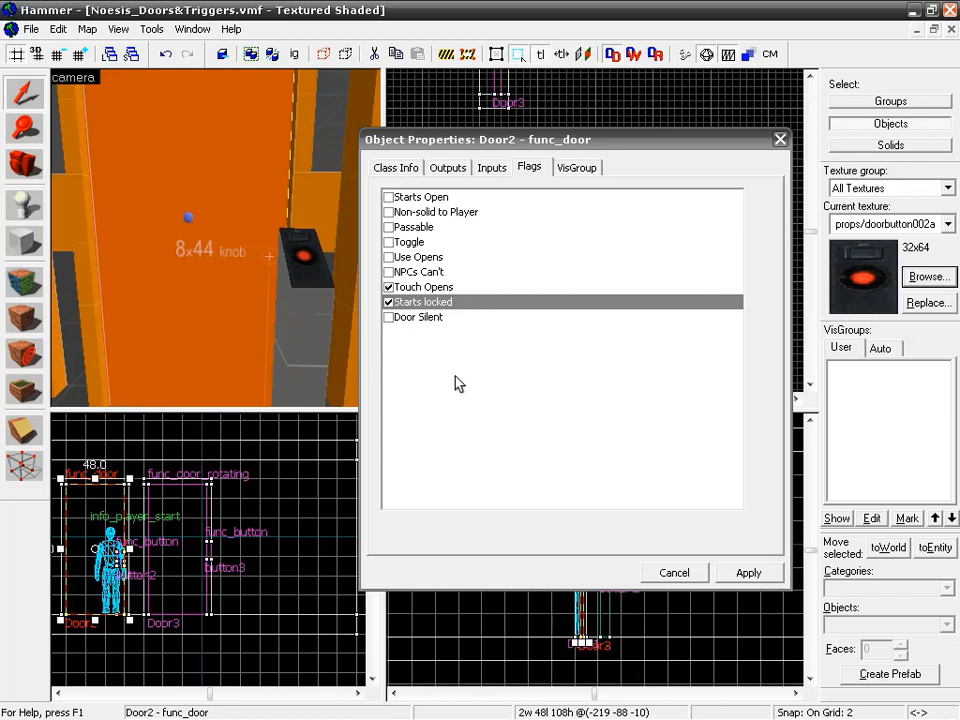
left_click(745, 573)
Step: Add an output to button2 that sends Unlock to Door2 on OnPressed, and apply it
left_click(292, 278)
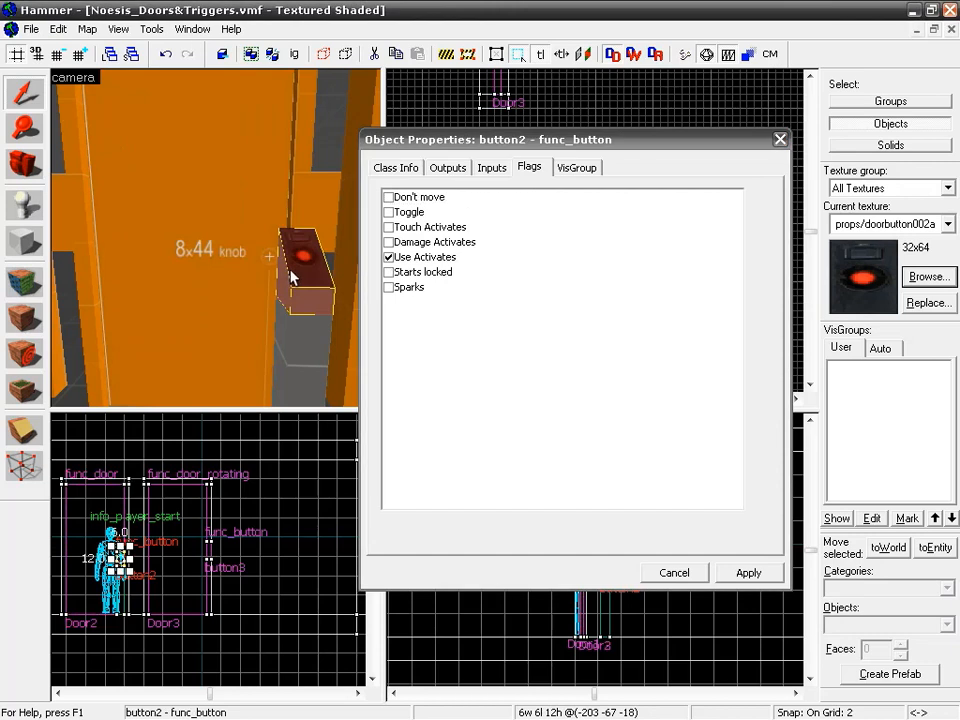
left_click(450, 169)
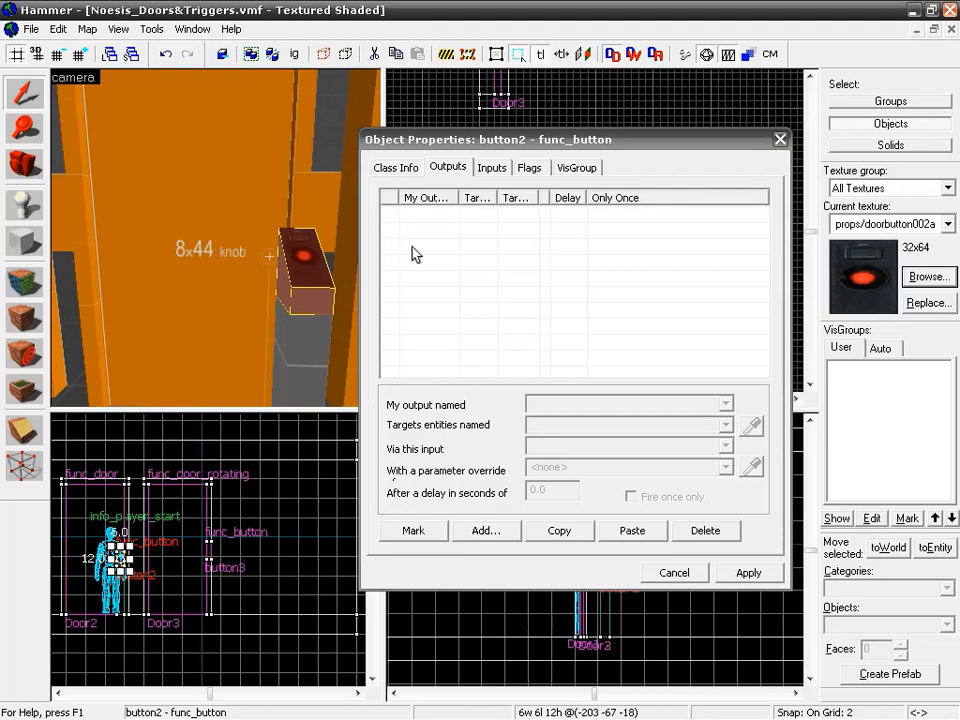
left_click(486, 530)
left_click(725, 403)
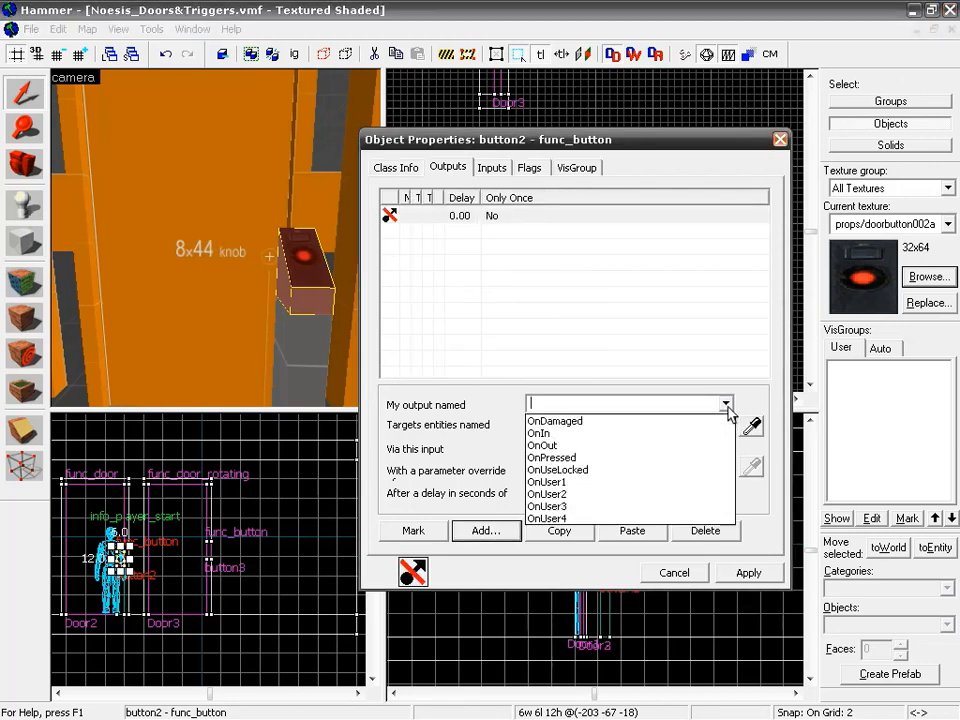
left_click(662, 458)
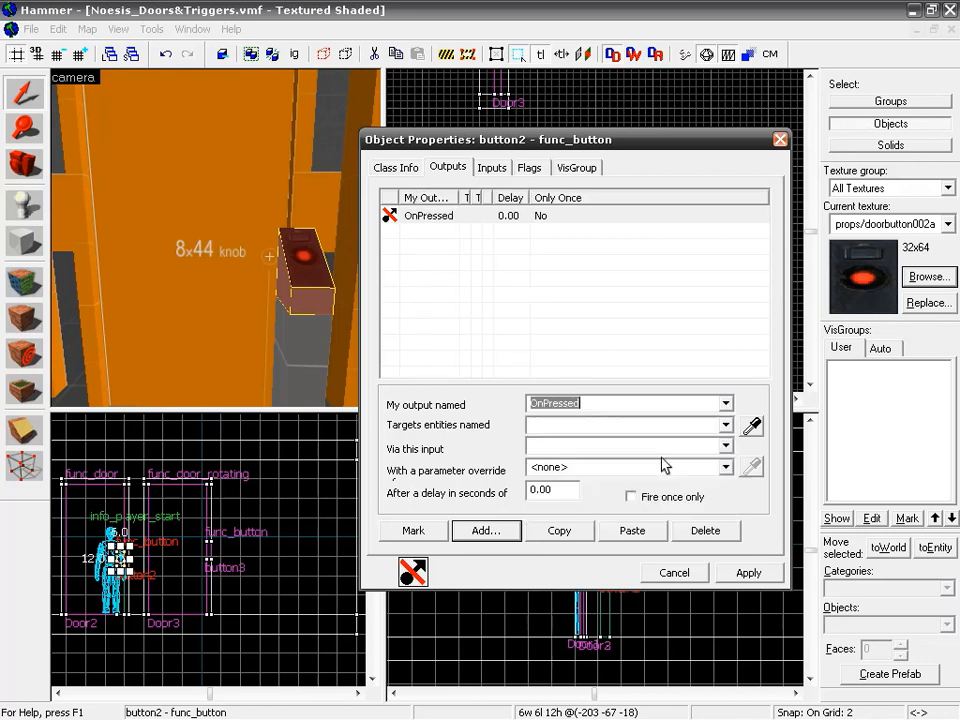
left_click(727, 424)
left_click(600, 480)
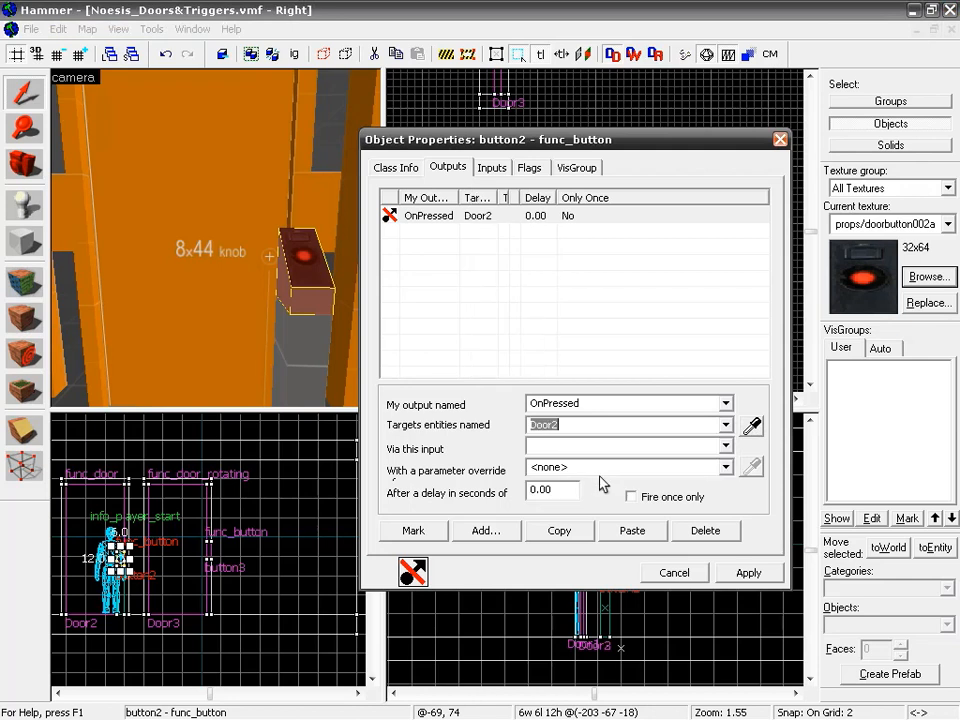
left_click(726, 449)
left_click(727, 489)
left_click_drag(729, 486, 725, 519)
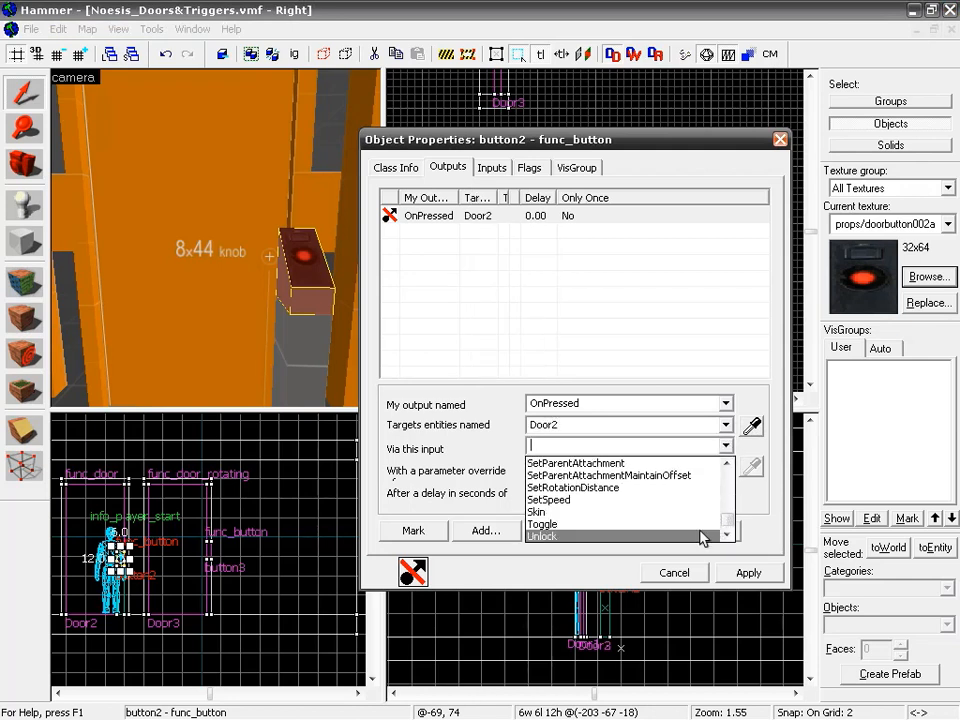
left_click(702, 537)
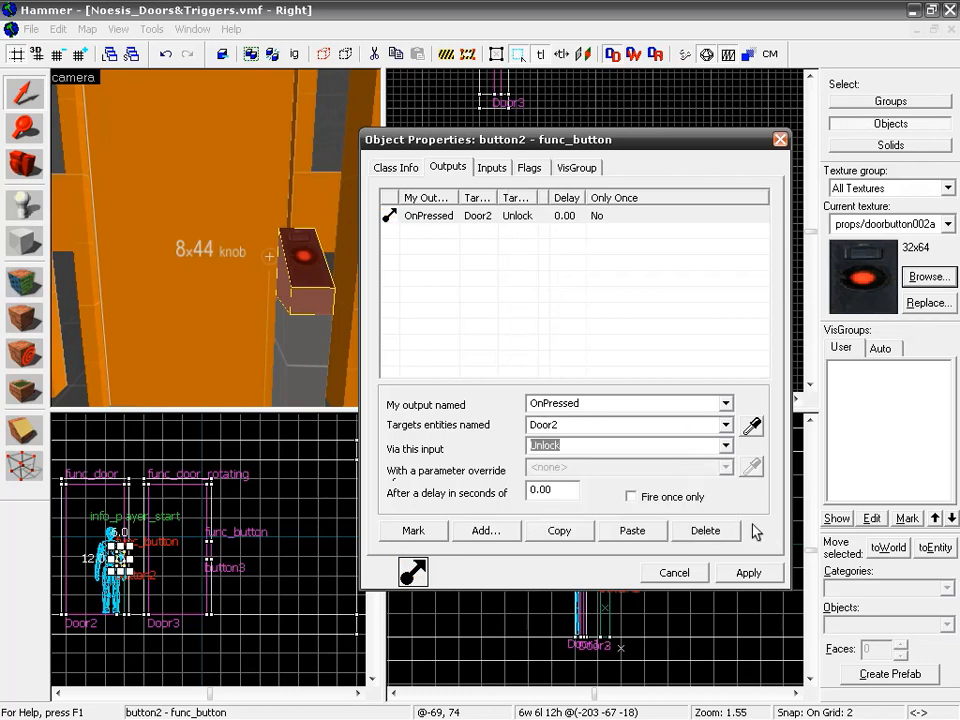
left_click(742, 573)
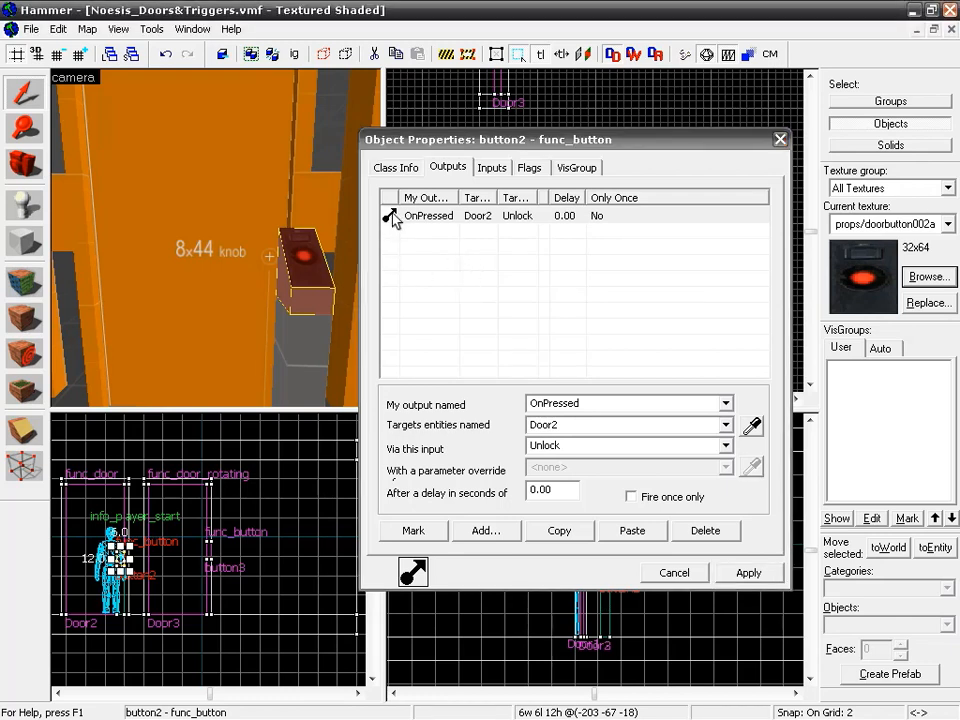
Step: Try the target name "invalid" on button2's Unlock output, and restore Door2 as its target
left_click(634, 426)
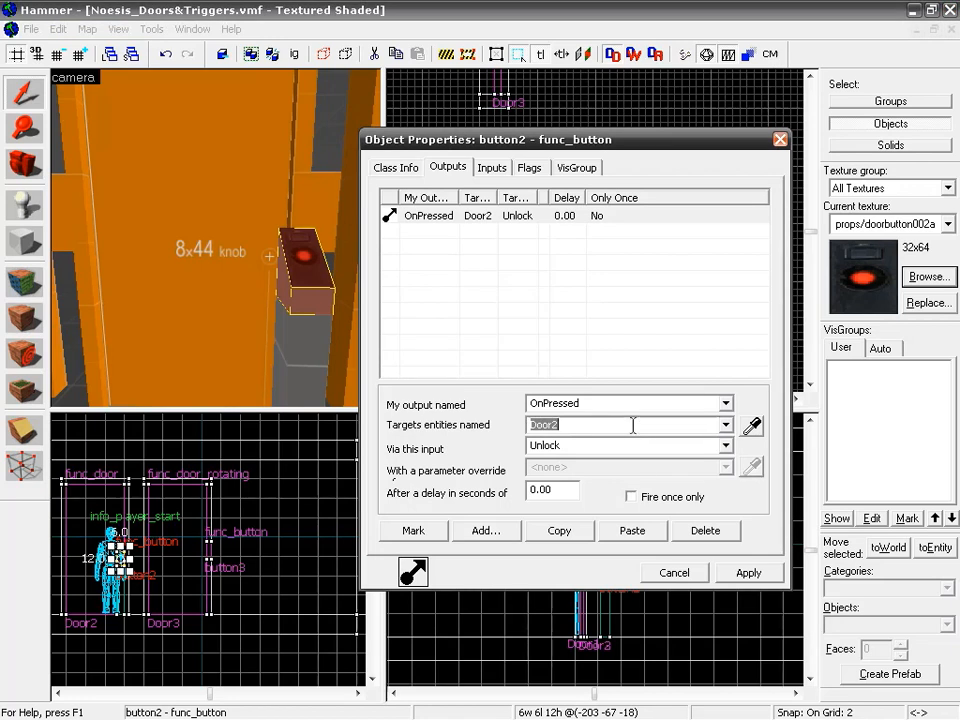
type("invalid")
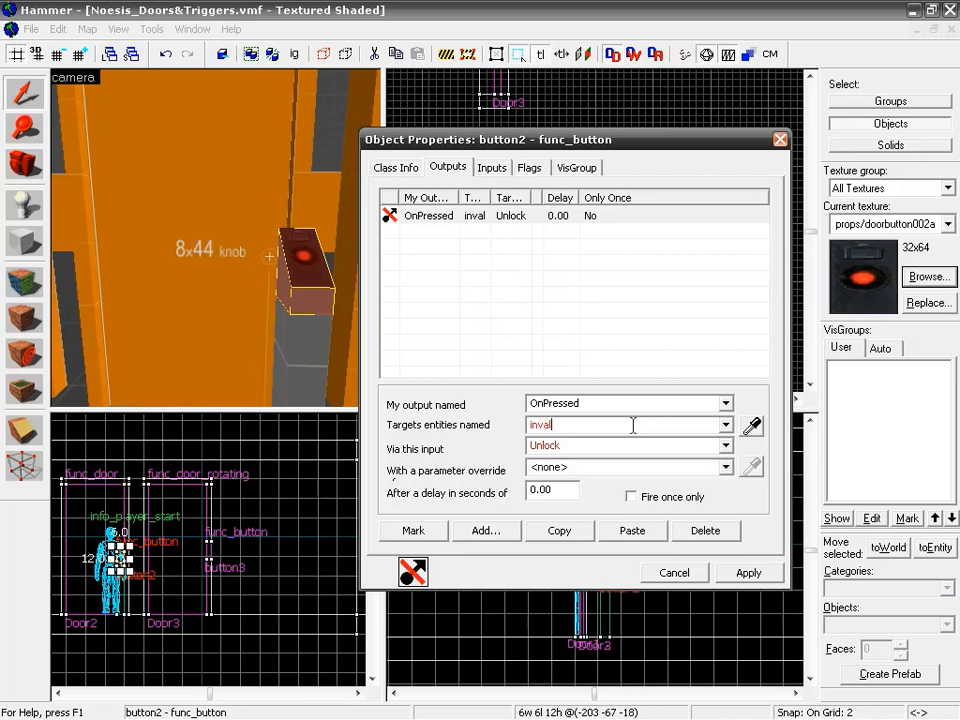
left_click(747, 573)
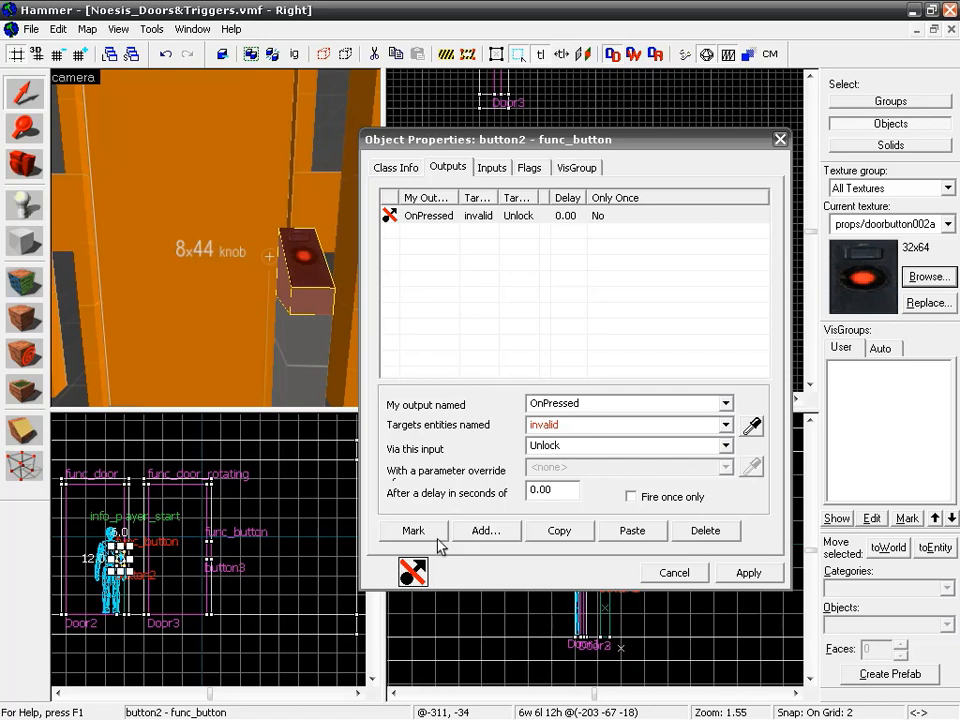
left_click(606, 422)
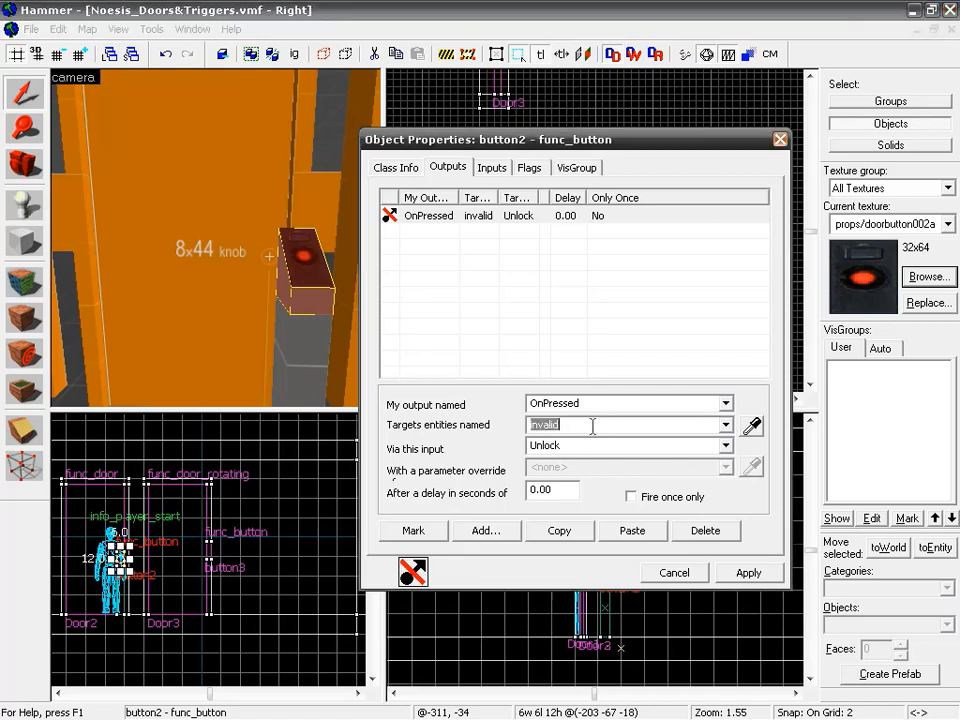
left_click(727, 425)
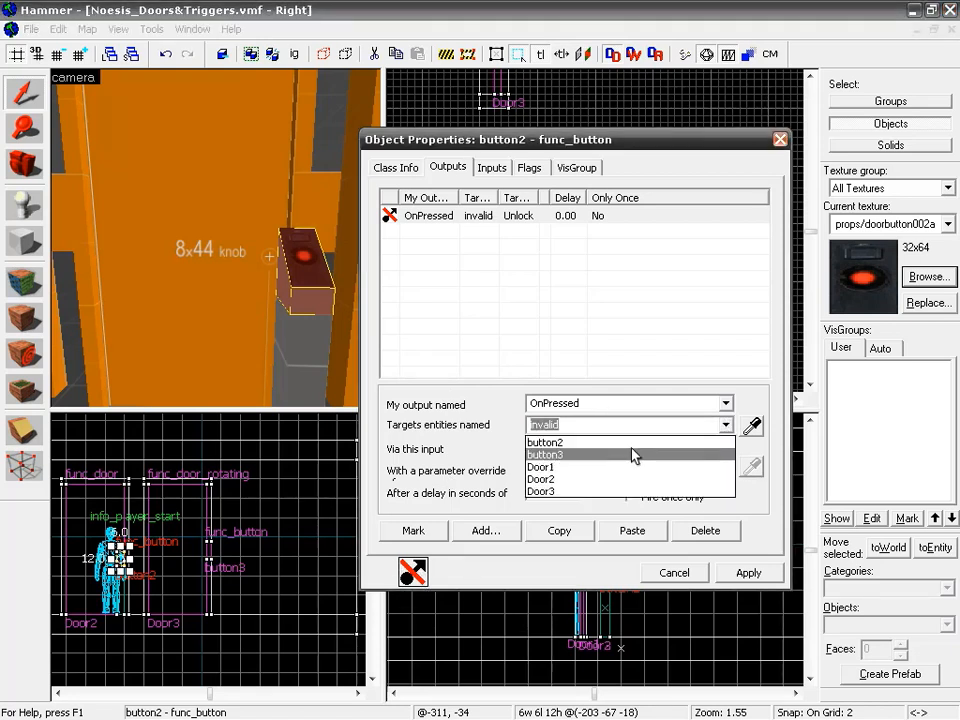
left_click(615, 480)
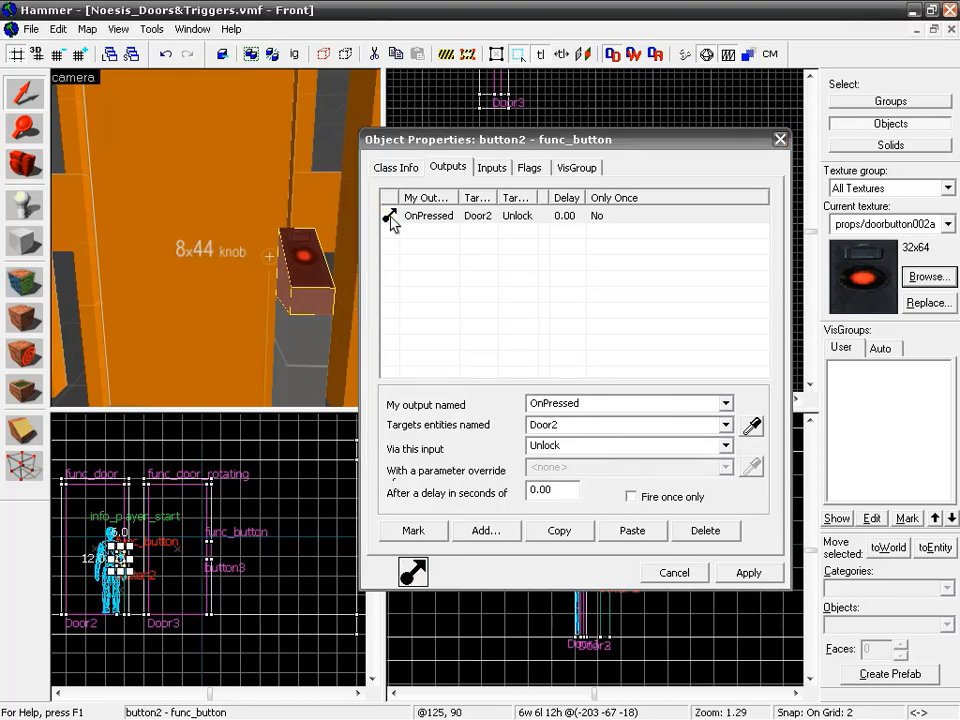
left_click(740, 573)
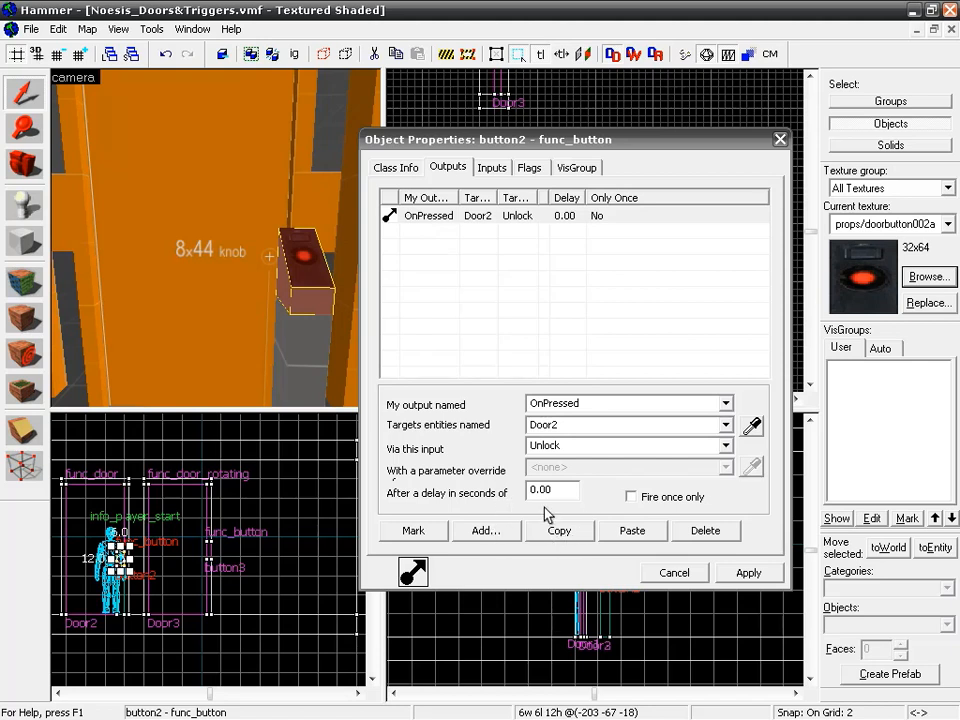
Step: Duplicate button2's OnPressed output and change the copy's input to Lock
left_click(585, 532)
left_click(630, 530)
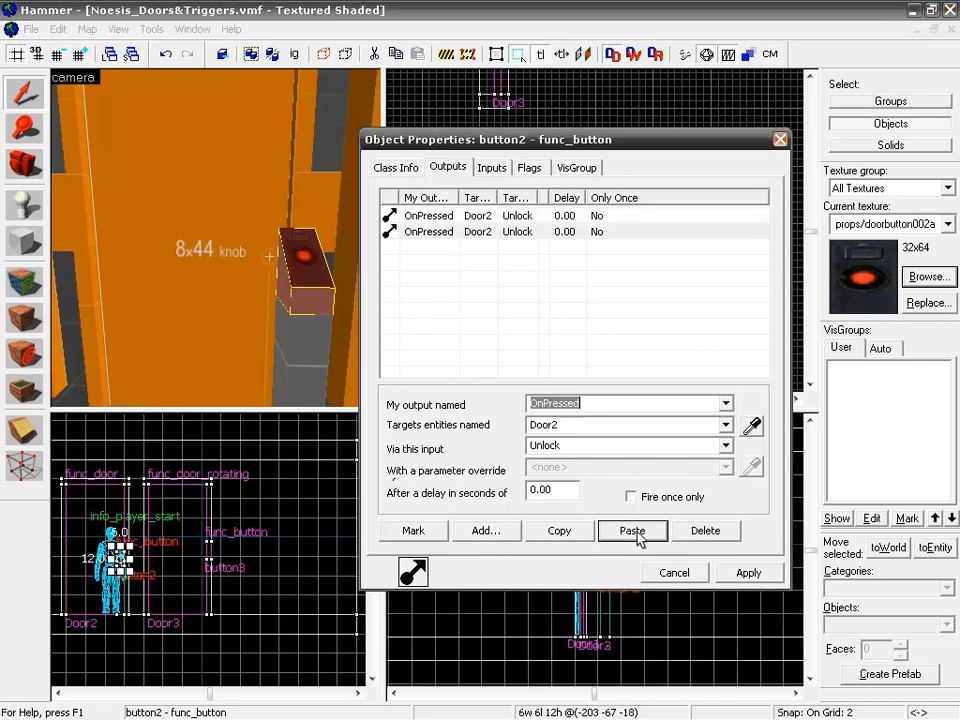
left_click(443, 233)
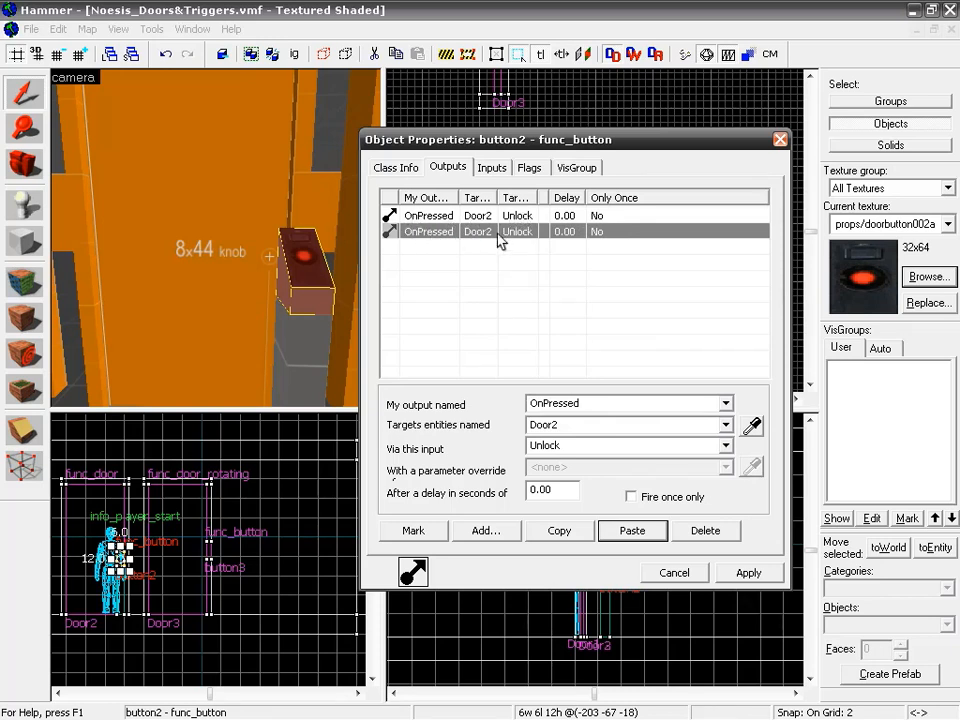
left_click(726, 446)
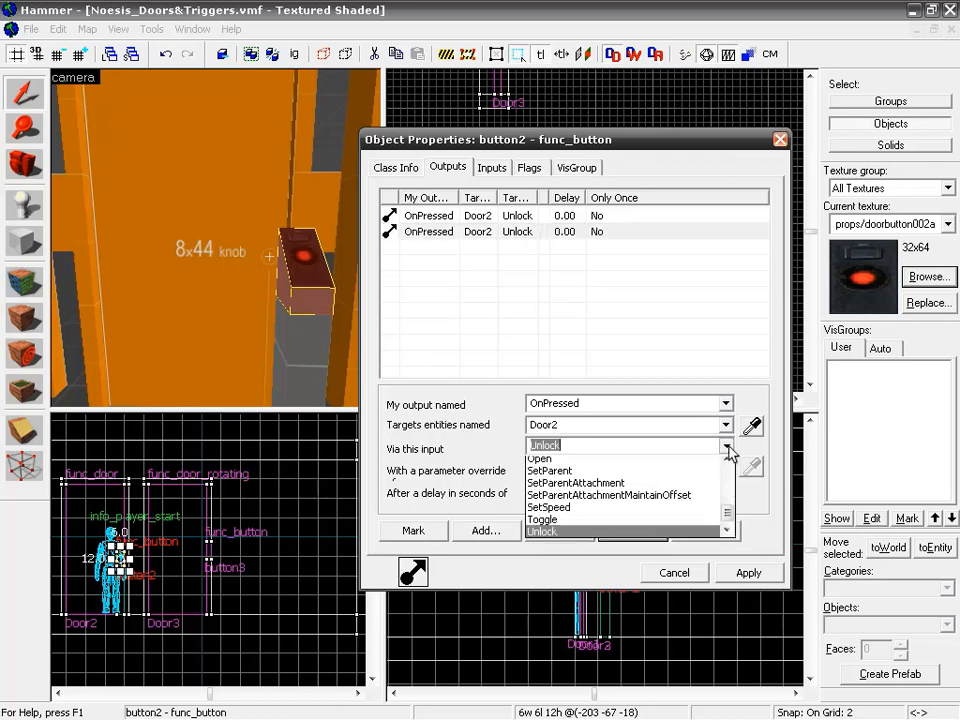
left_click_drag(730, 522, 731, 504)
left_click(681, 521)
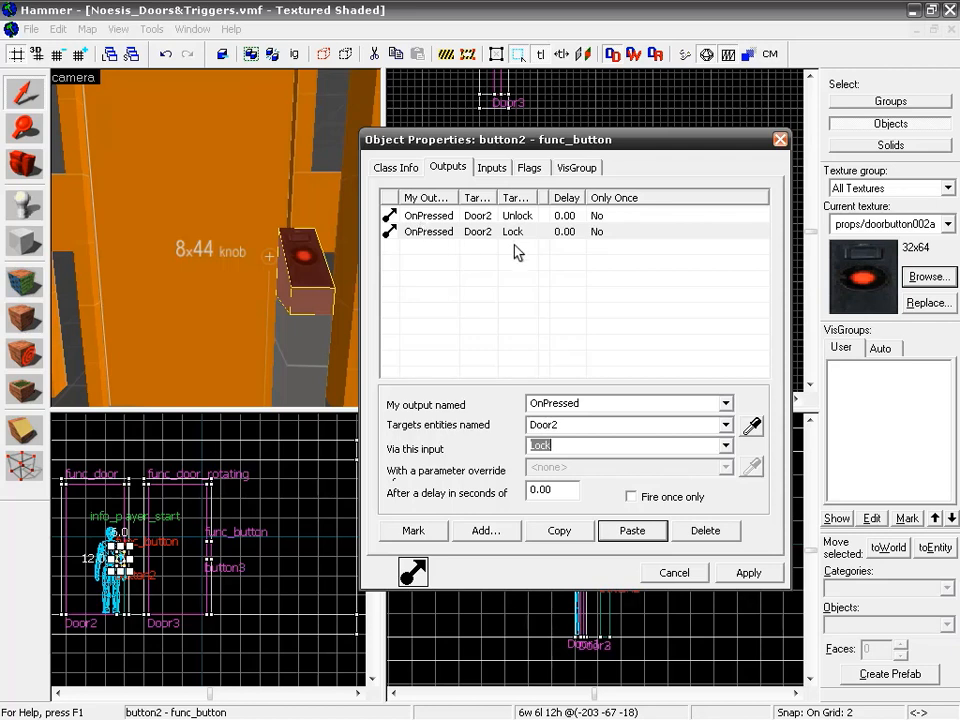
left_click(318, 293)
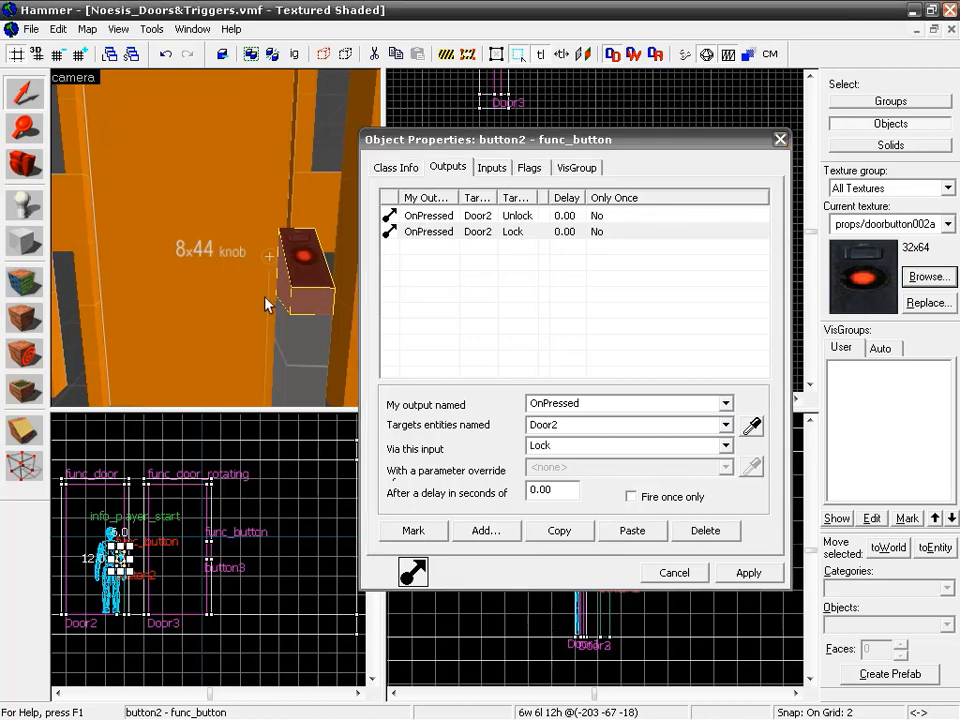
Step: Set the delay of button2's Lock output to 5 seconds, apply it and close the object properties
left_click(432, 232)
left_click_drag(573, 494, 527, 491)
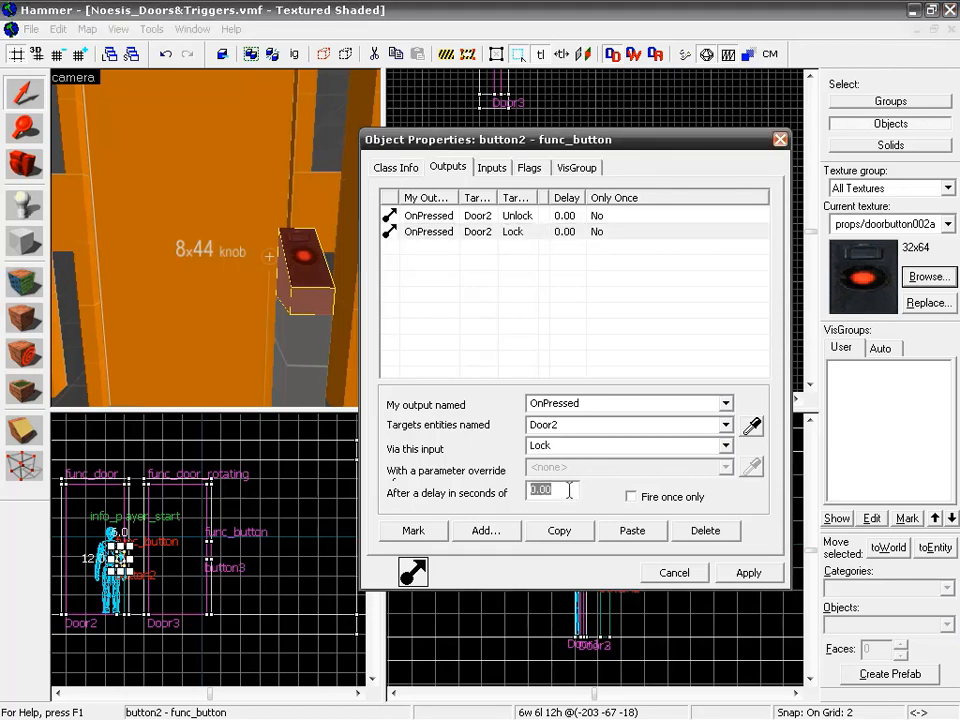
type("5")
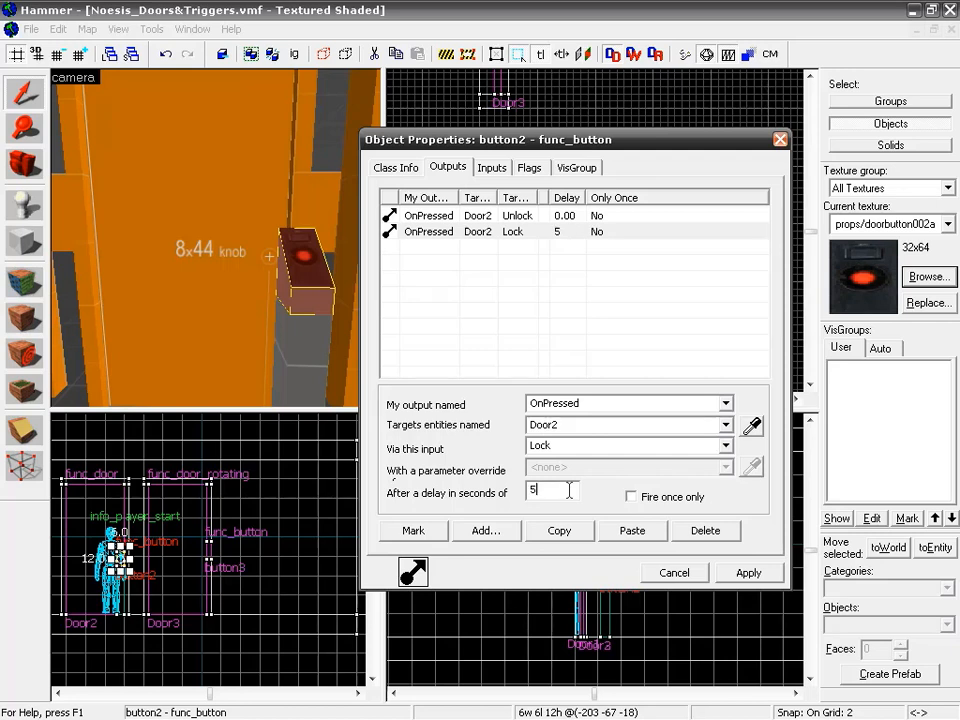
left_click(731, 570)
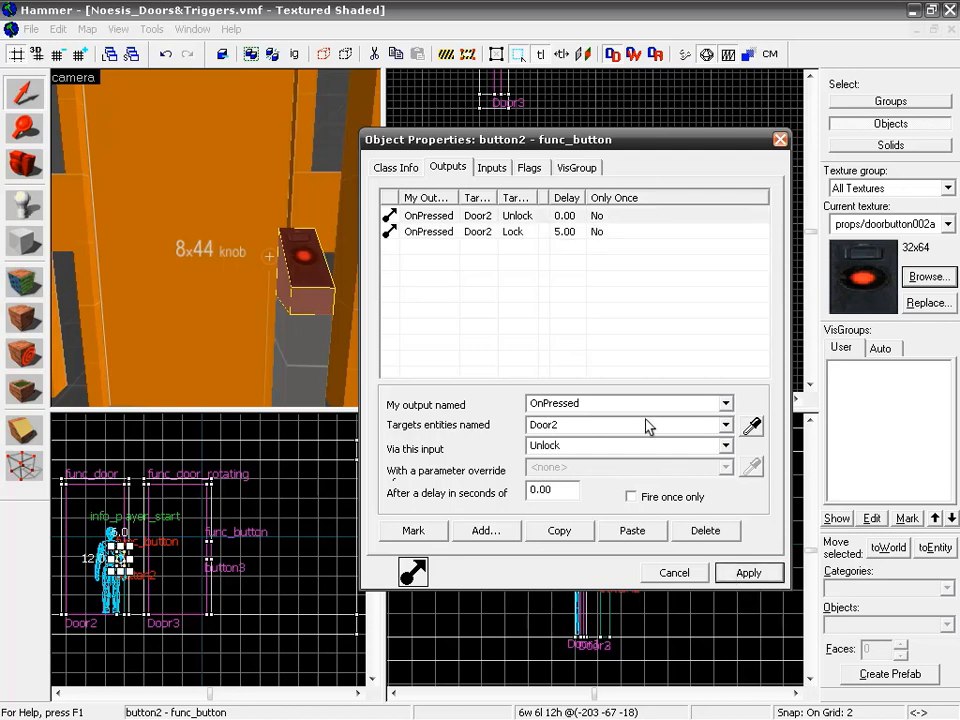
left_click(254, 374)
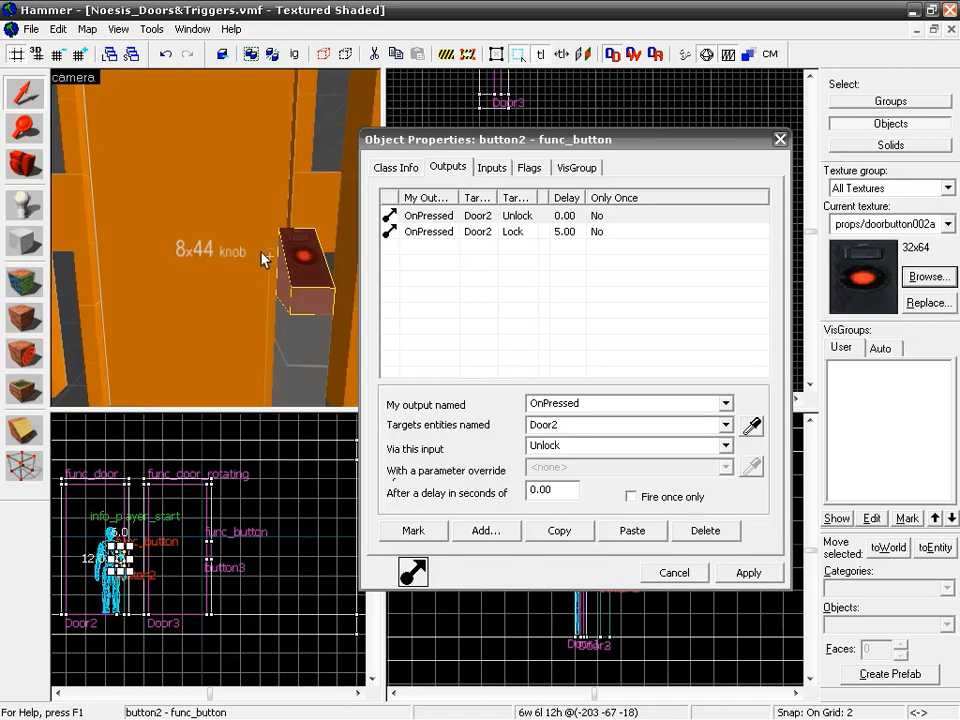
left_click(780, 140)
key("z")
key("s")
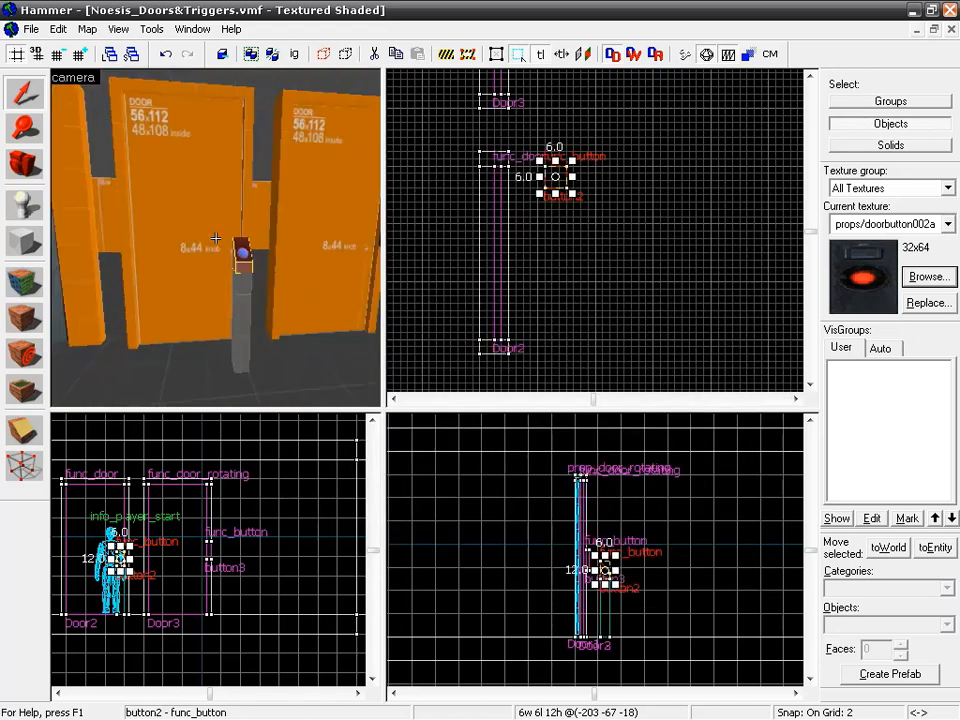
key("z")
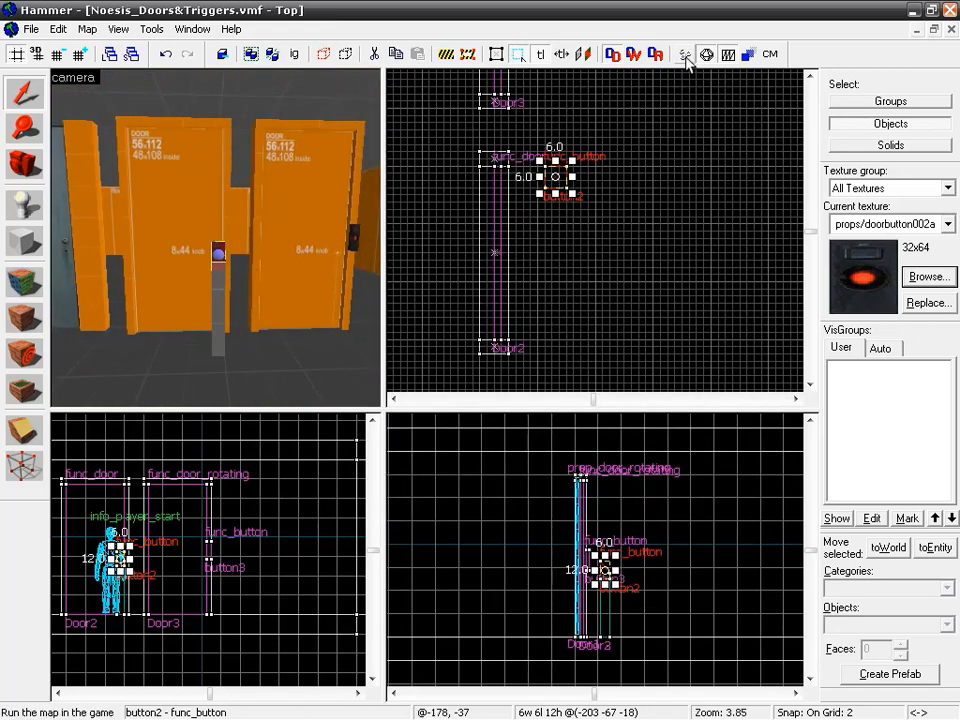
Step: Run the map in the game and walk up to the sliding door Door2 beside its pedestal button
left_click(686, 54)
left_click(489, 527)
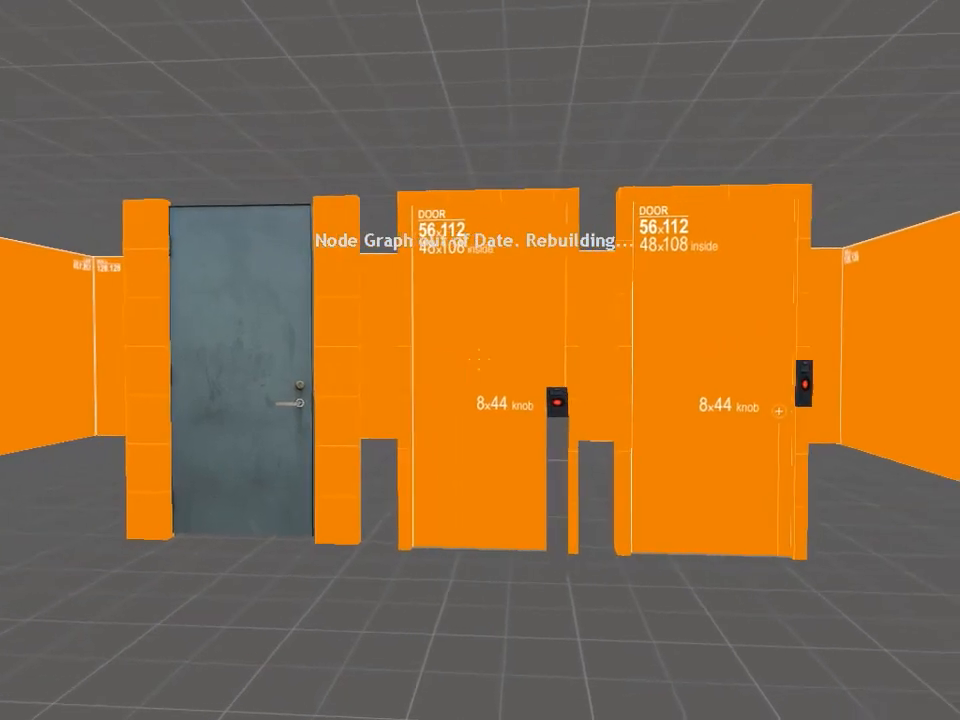
key("w")
key("s")
key("w")
key("s")
key("w")
key("s")
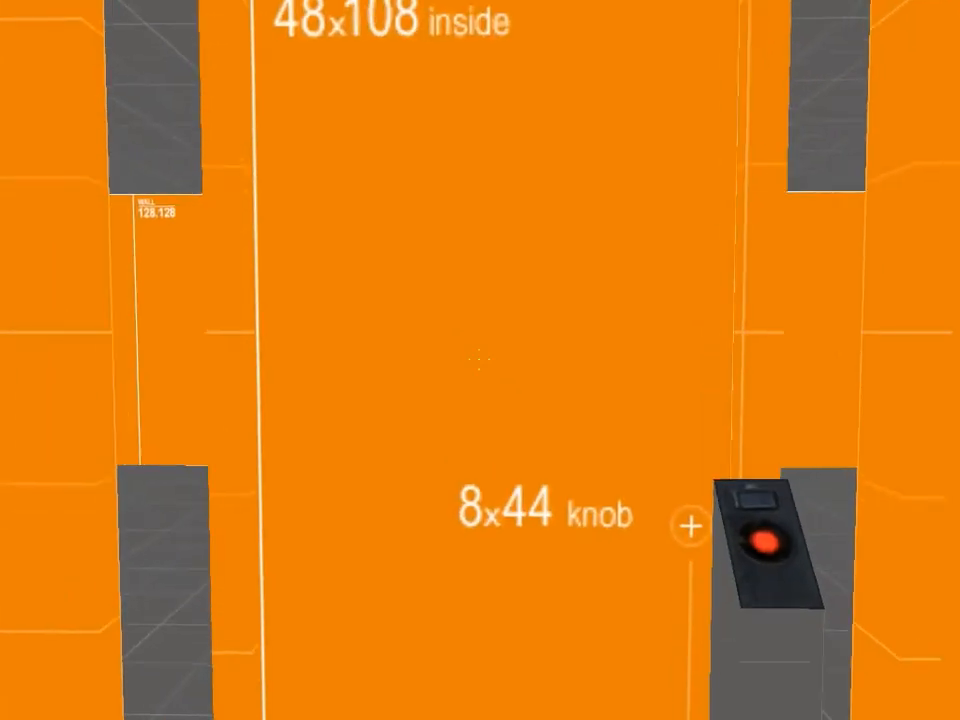
Step: Test Door2 with its pedestal button, walk through the opened doorway and watch the door close from behind
key("w")
key("s")
key("w")
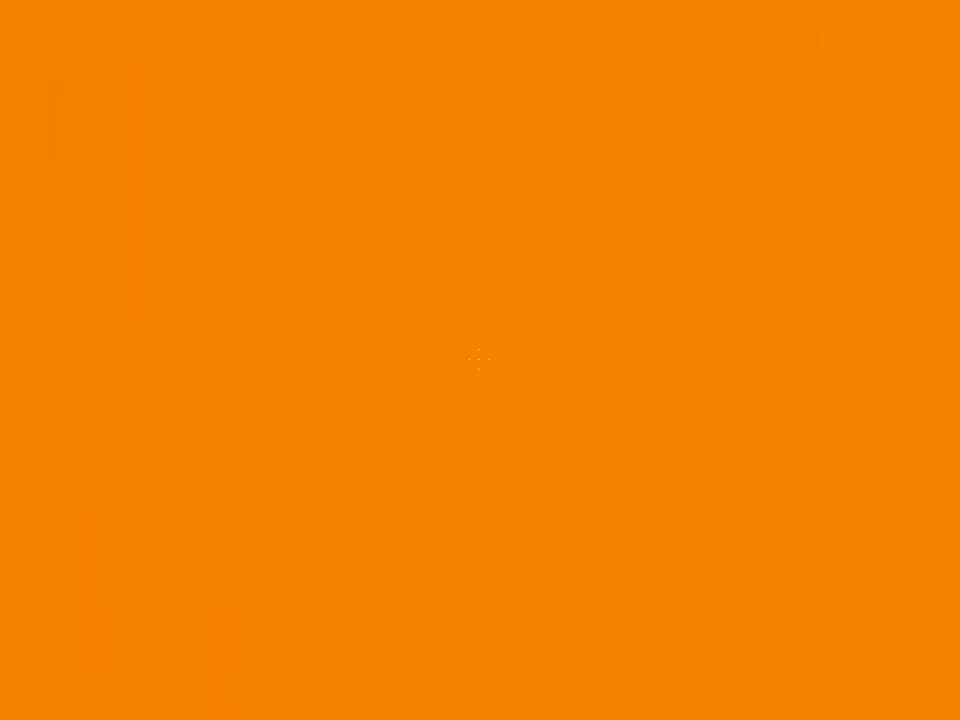
key("s")
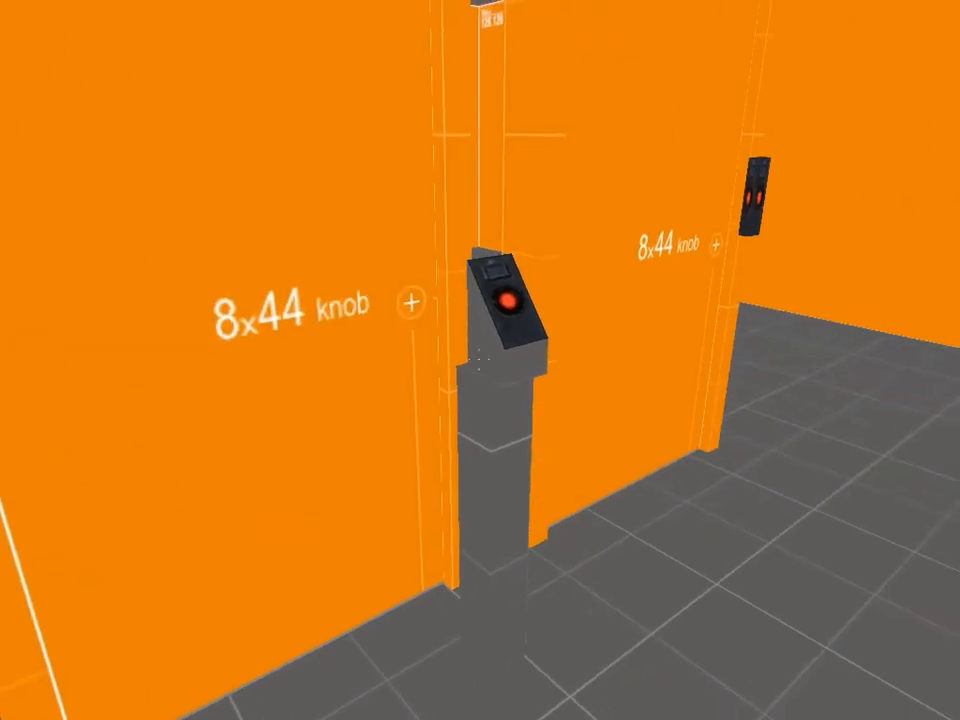
key("w")
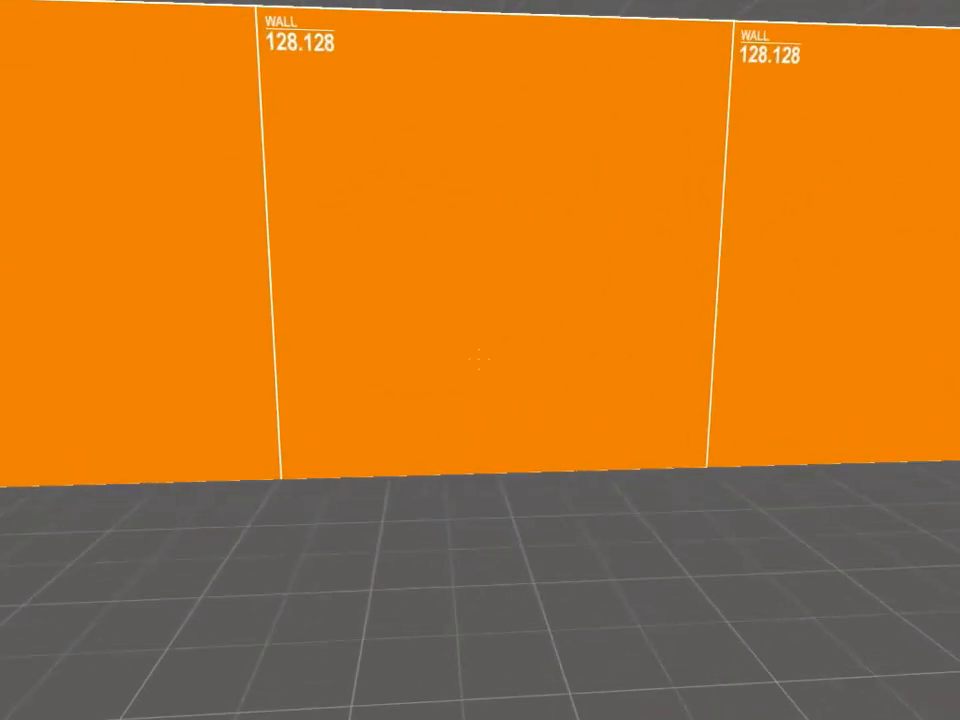
key("s")
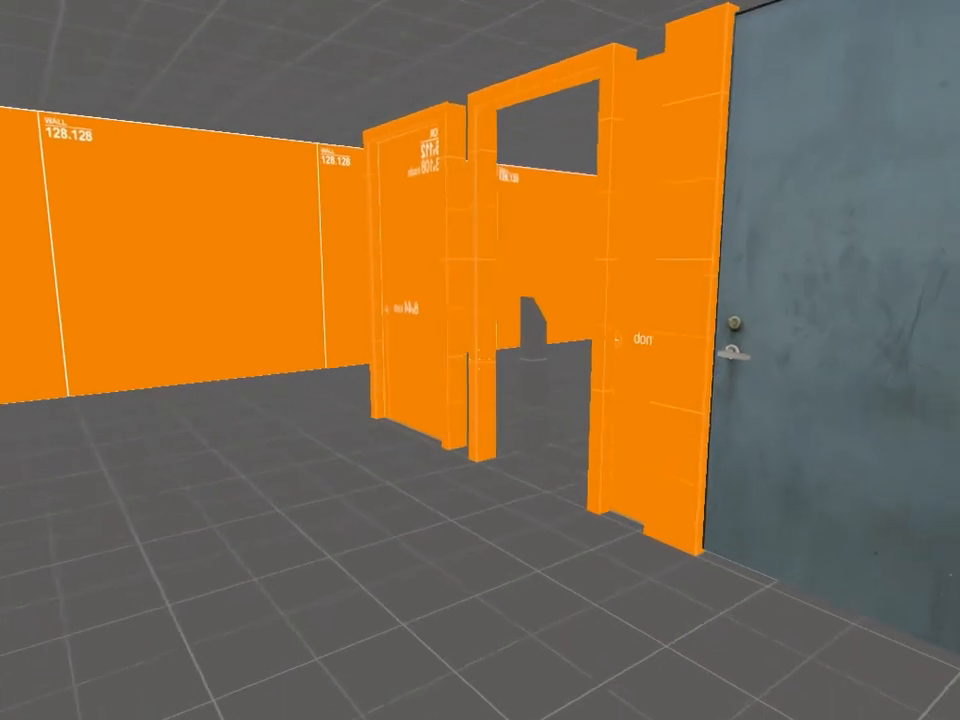
key("w")
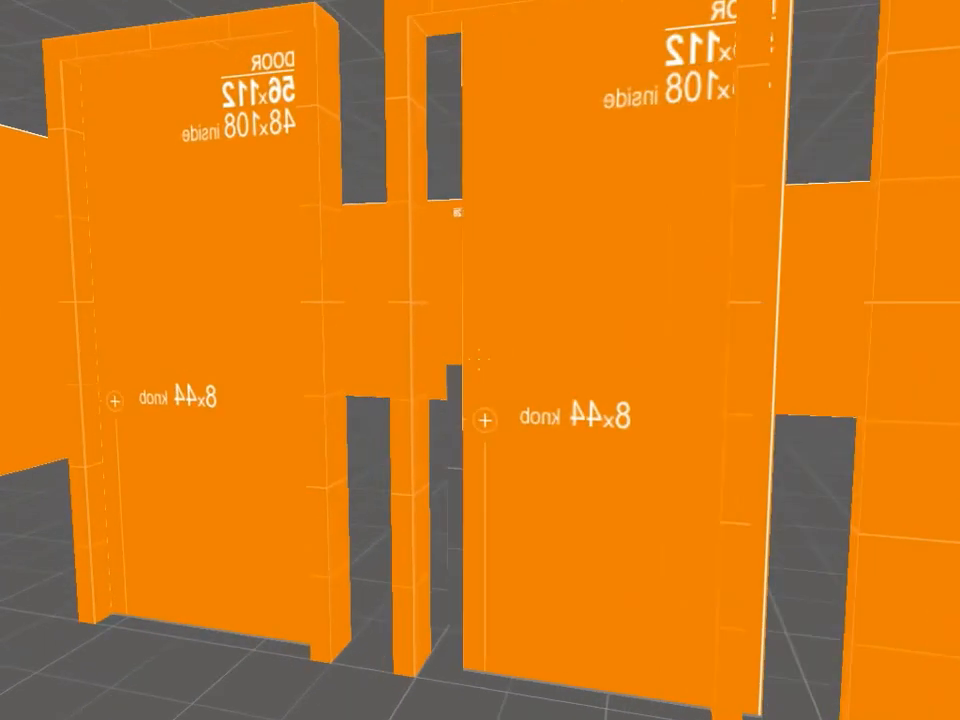
key("a")
key("d")
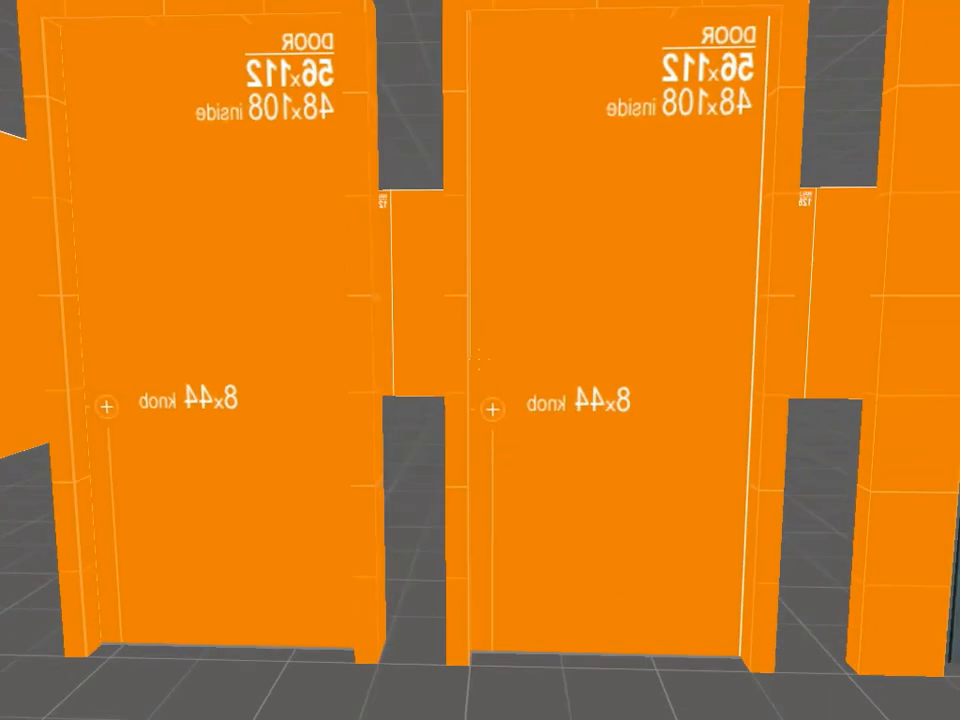
Step: Walk back around the doors to the front side and approach Door2's pedestal button
key("w")
key("s")
key("s")
key("w")
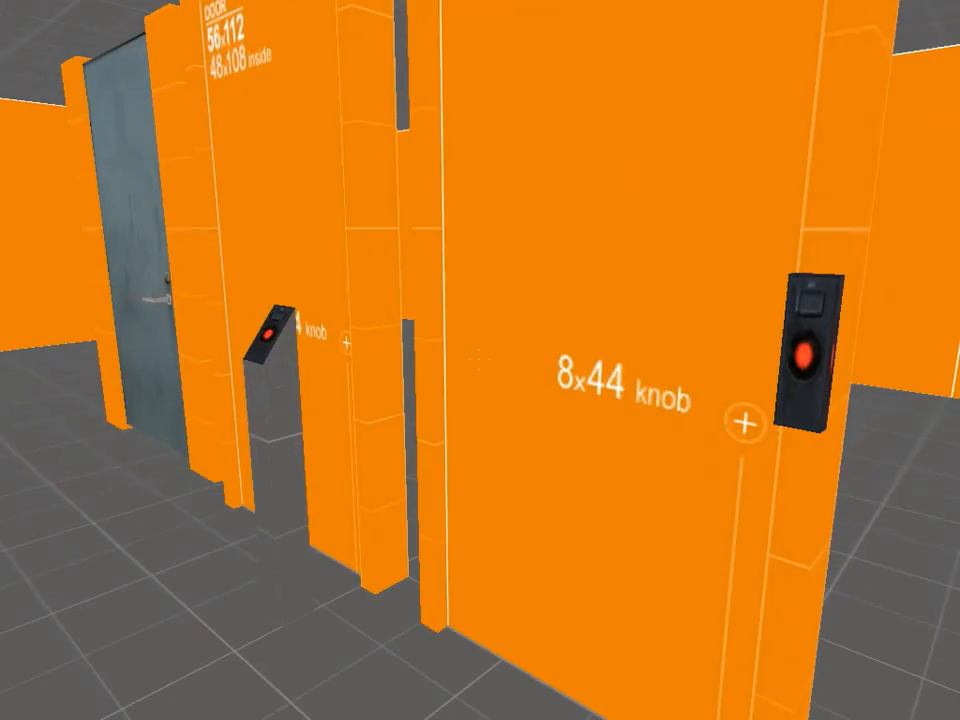
key("w")
key("s")
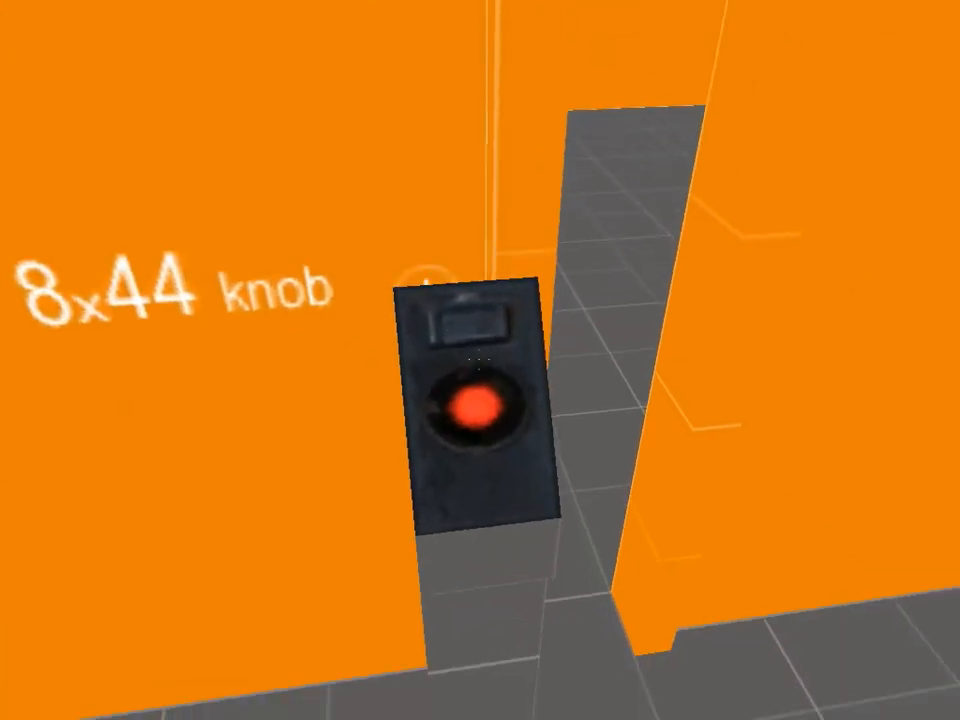
Step: Operate button2 and Door2 again from the front to check the door's unlocking and delayed relocking
key("a")
key("w")
key("w")
key("s")
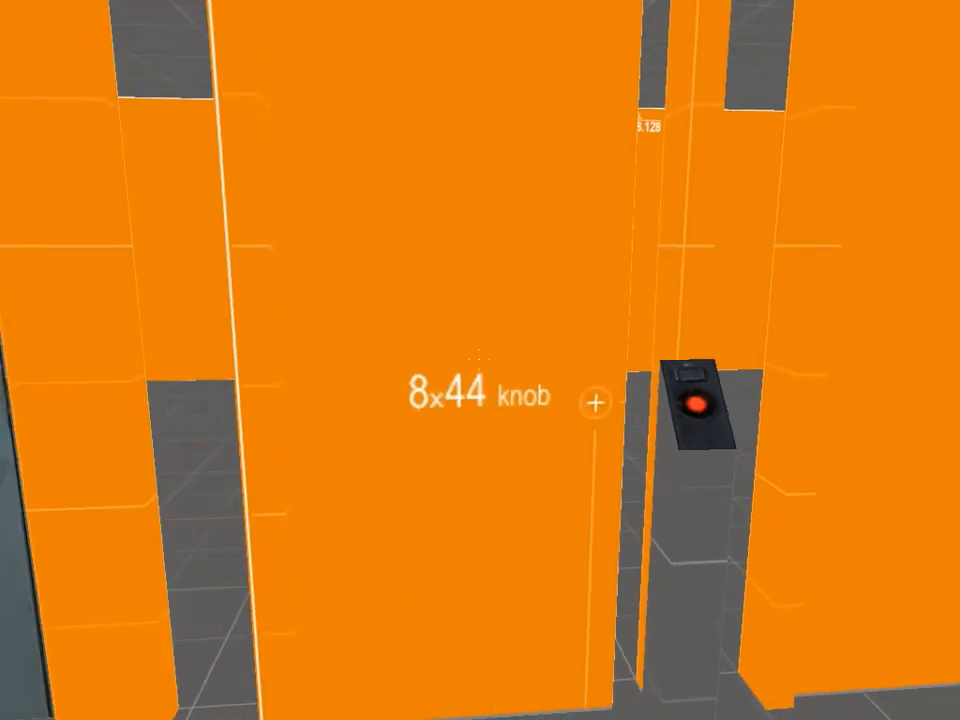
key("s")
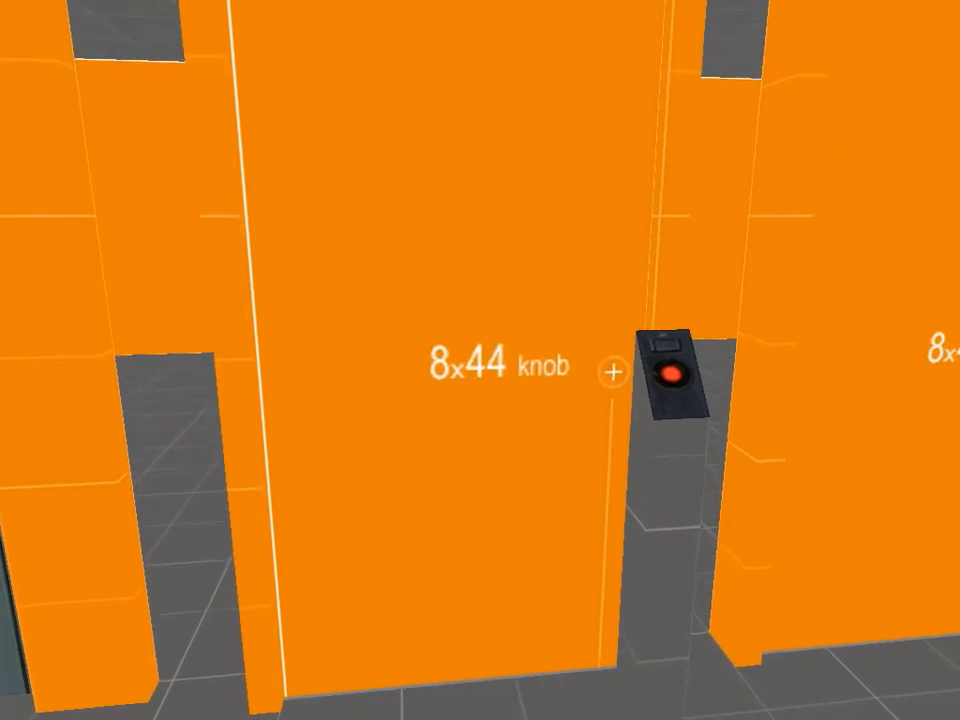
key("w")
key("s")
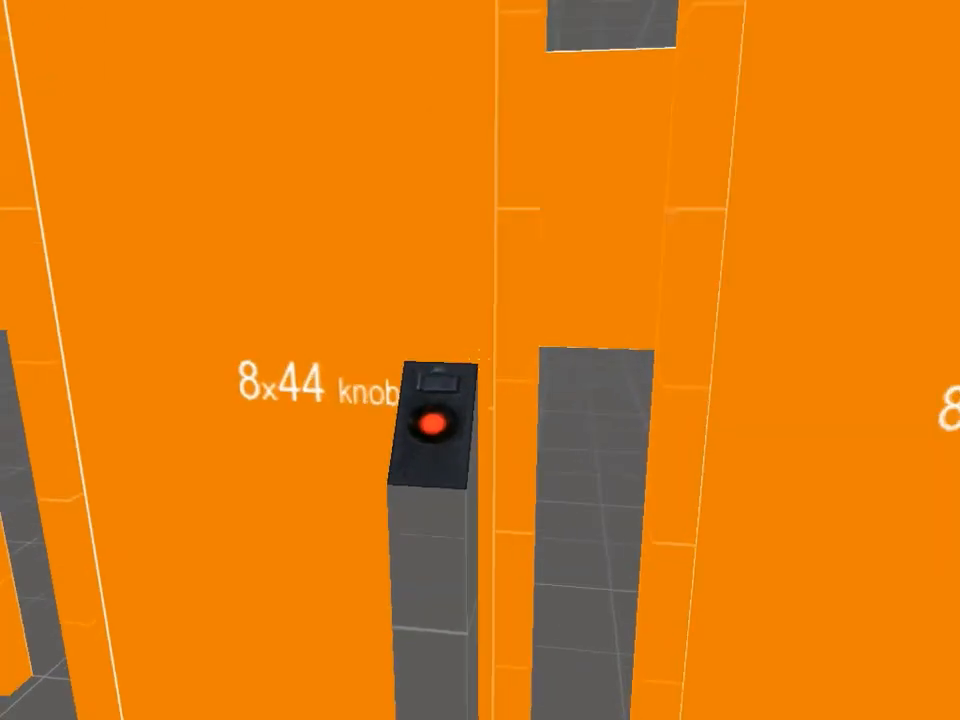
key("s")
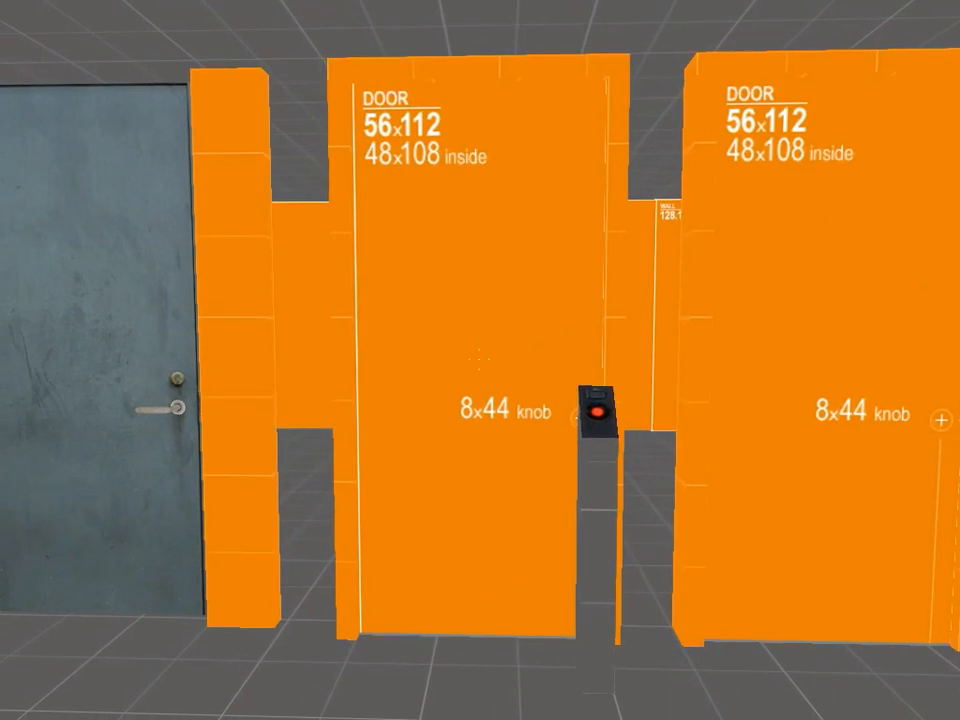
Step: Unlock and pass through Door2 once more, test it from behind, and return to the front of the three doors
key("w")
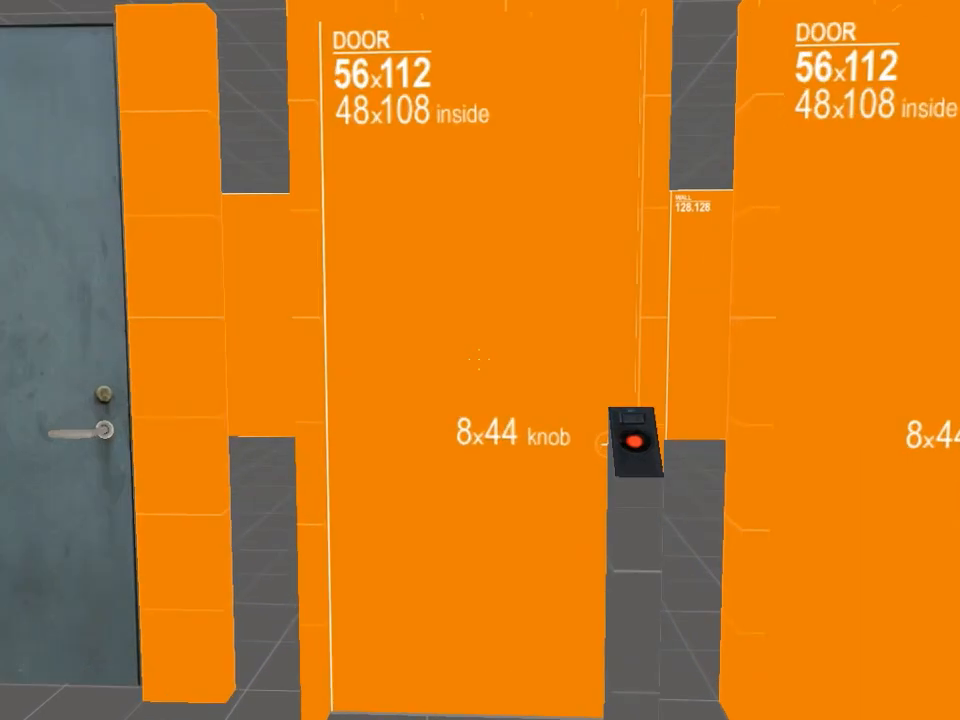
key("s")
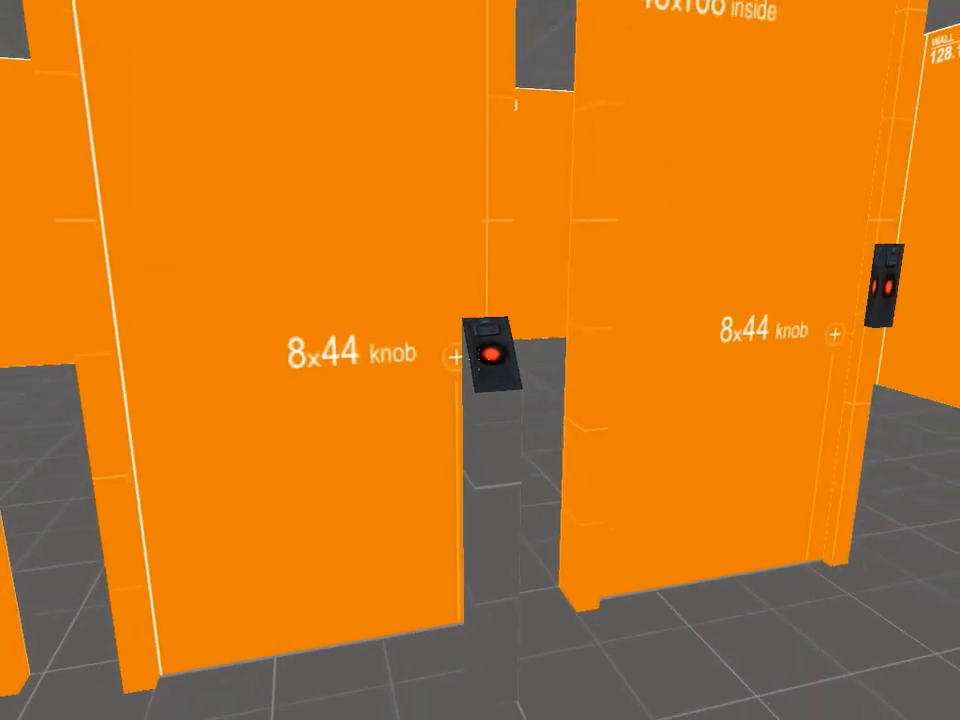
key("w")
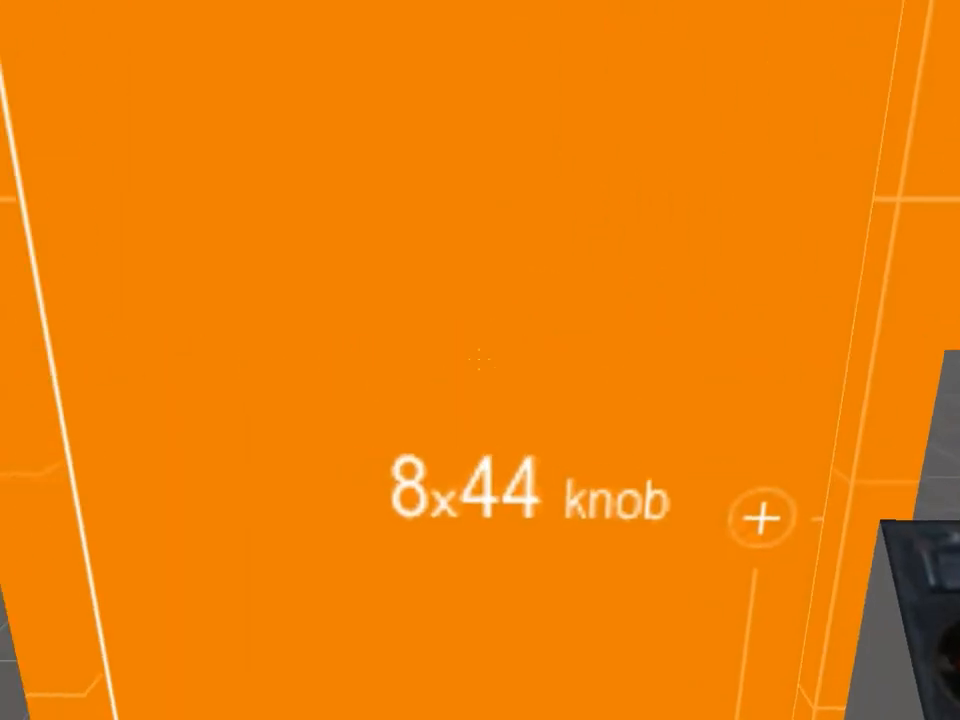
key("s")
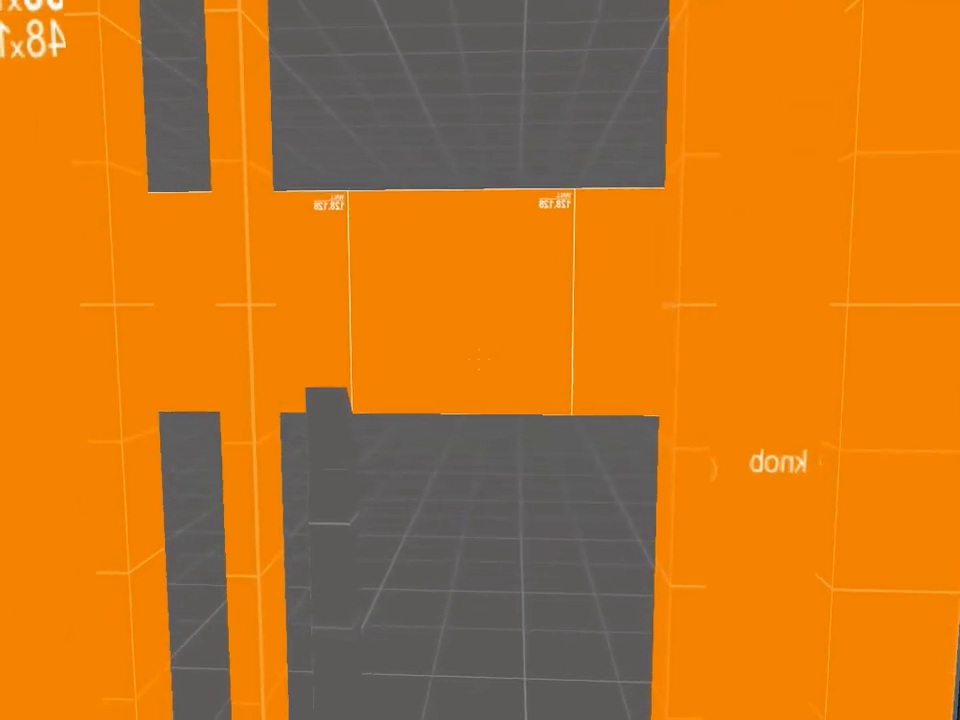
key("s")
key("w")
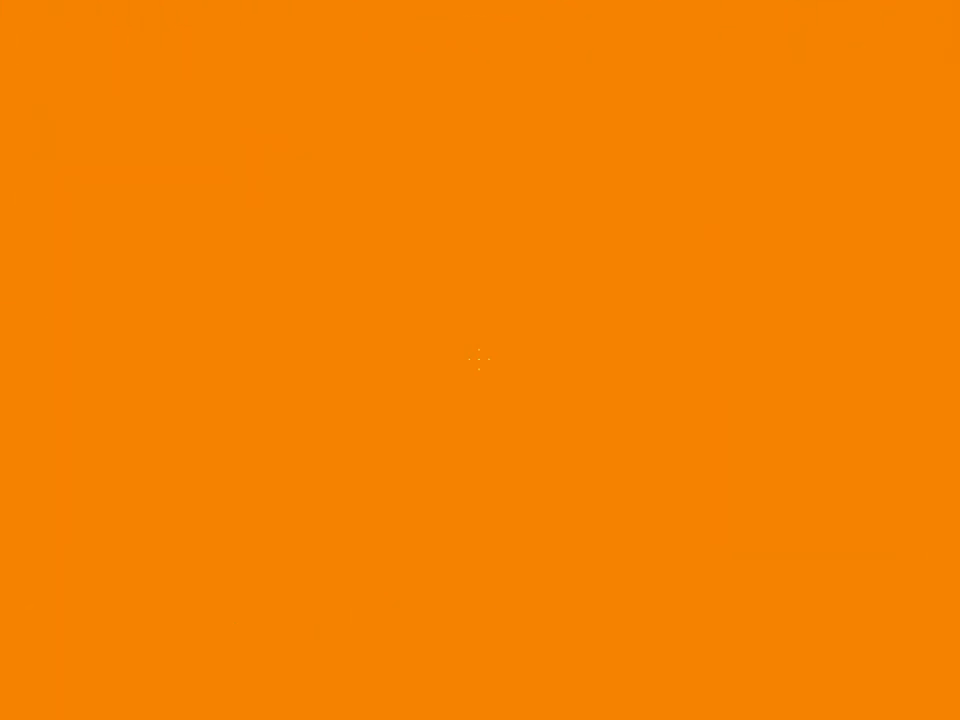
key("s")
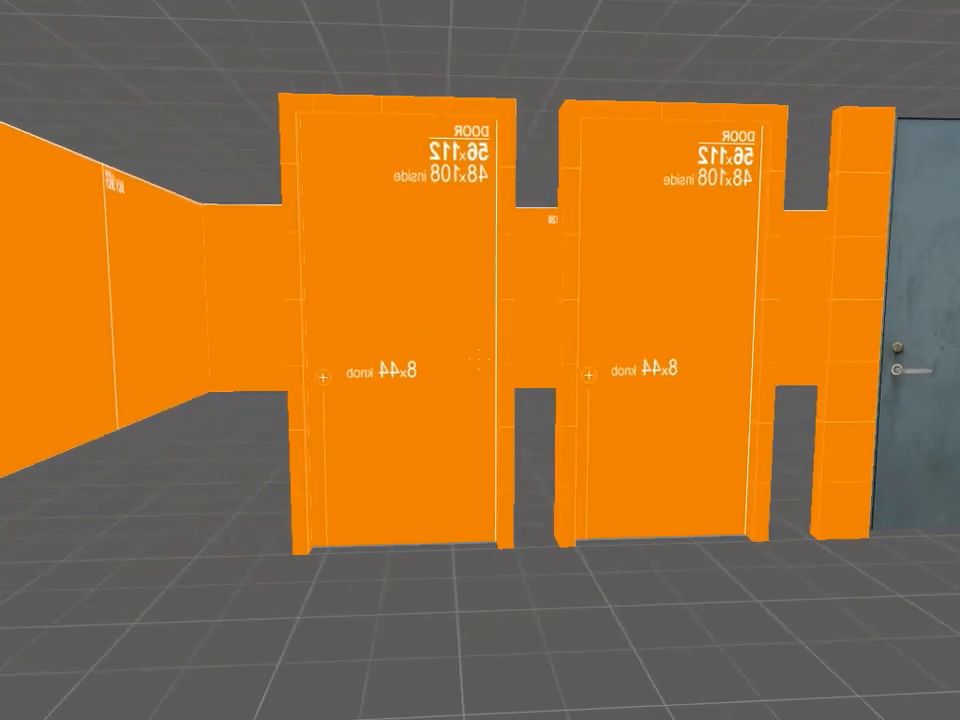
key("a")
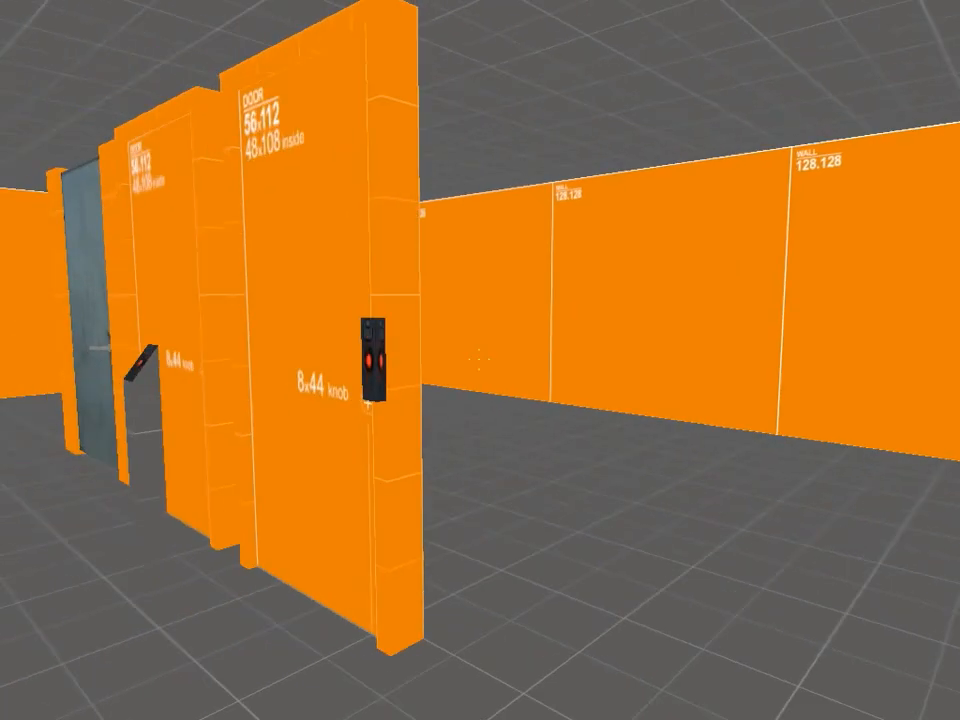
key("a")
key("s")
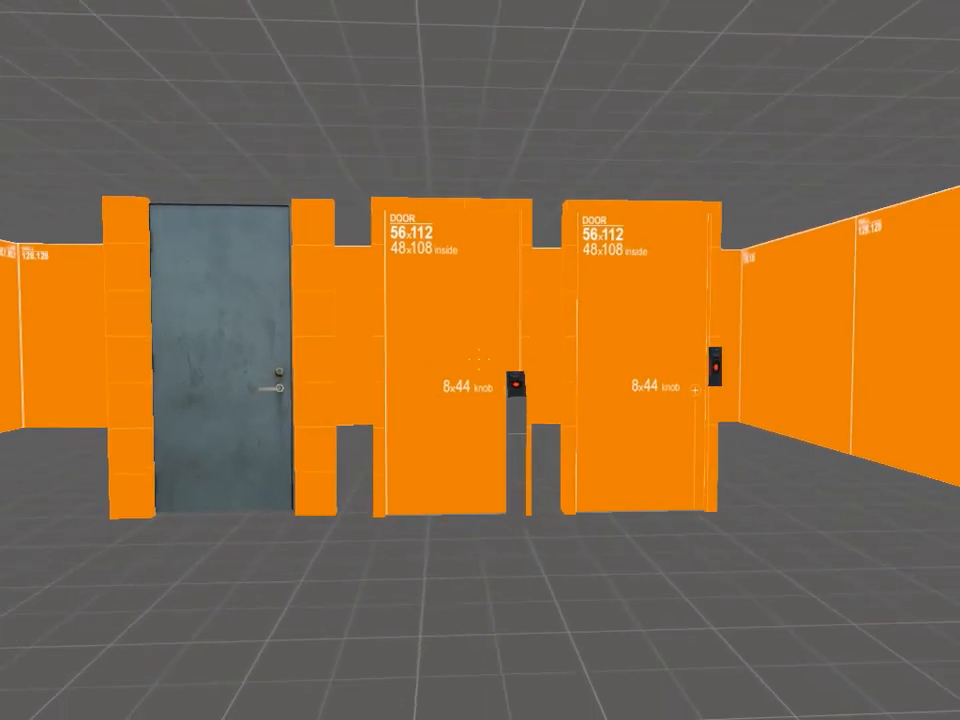